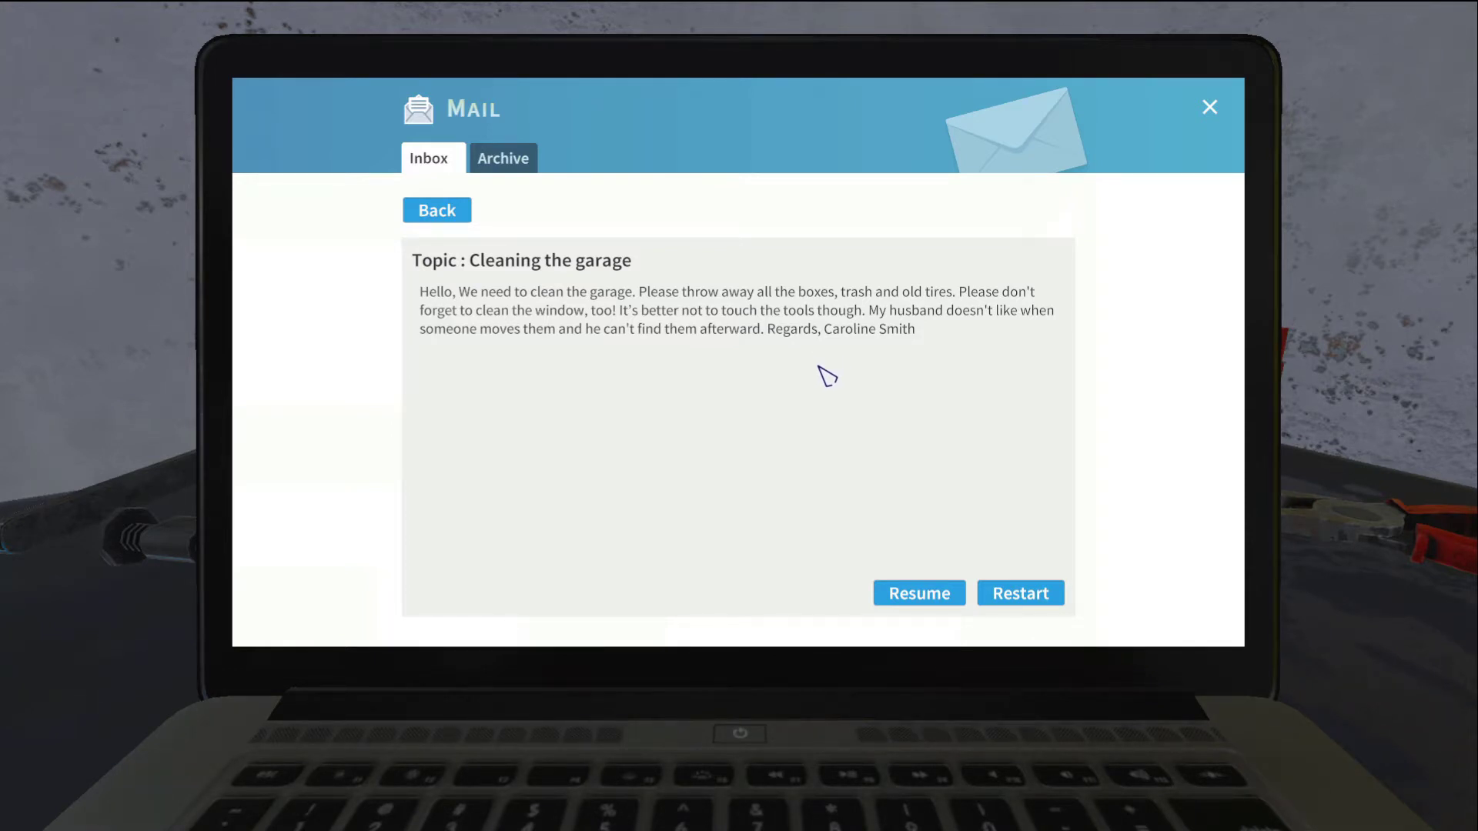
Step: Resume the garage-cleaning job from its Mail message
left_click(920, 593)
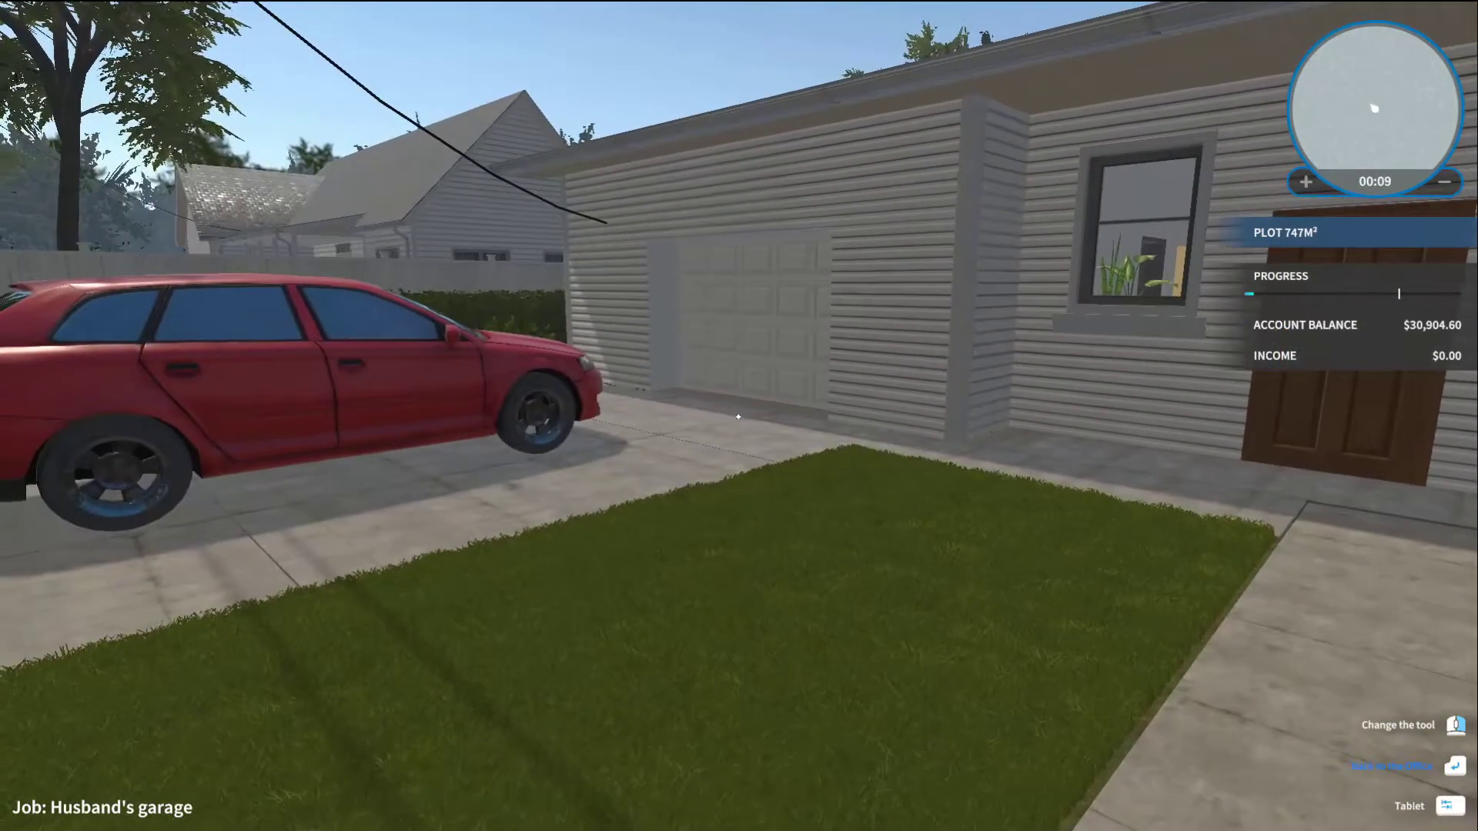
Step: Walk past the red car up the driveway and raise the garage door
key("w")
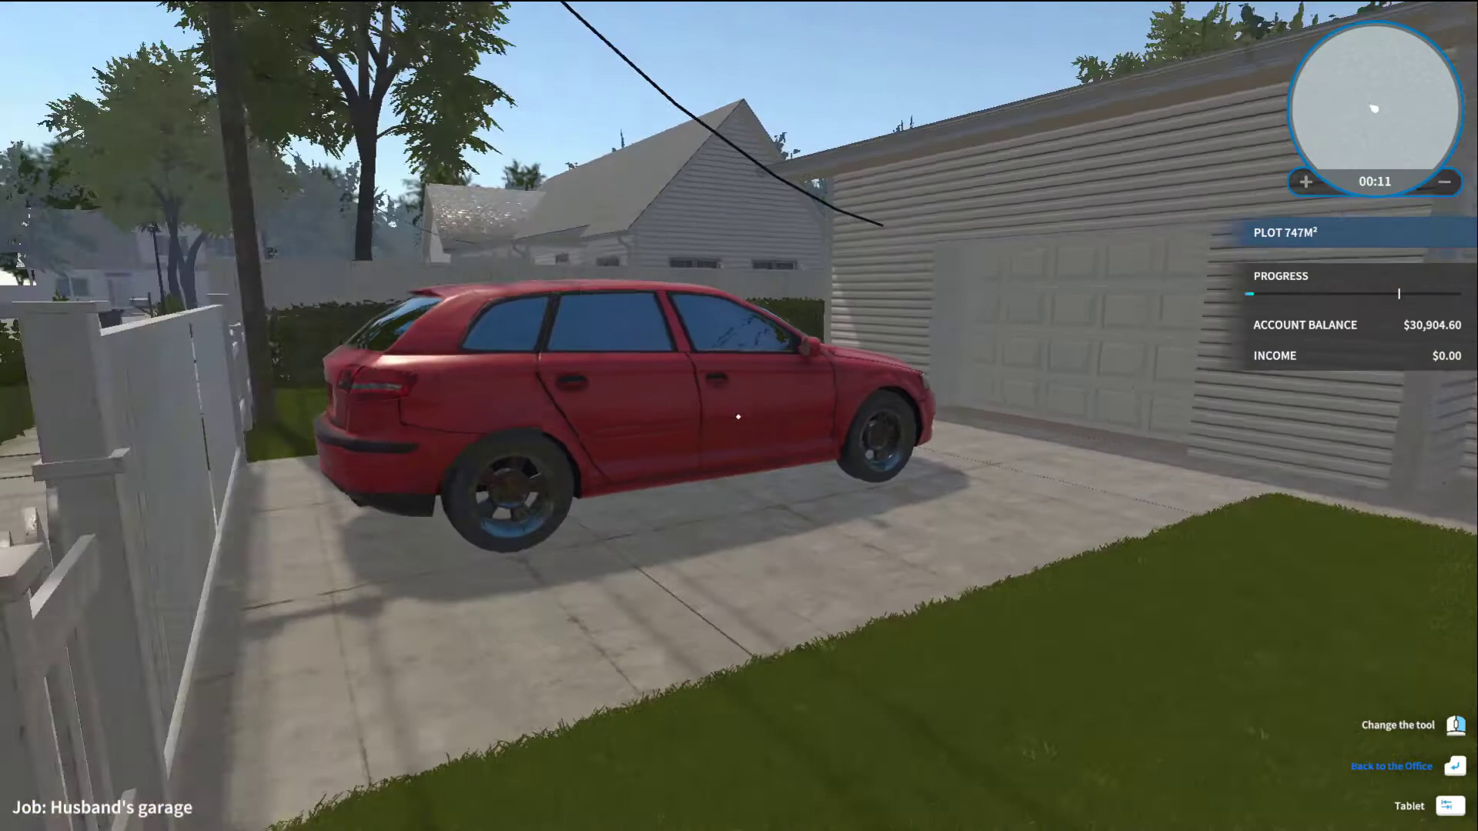
key("w")
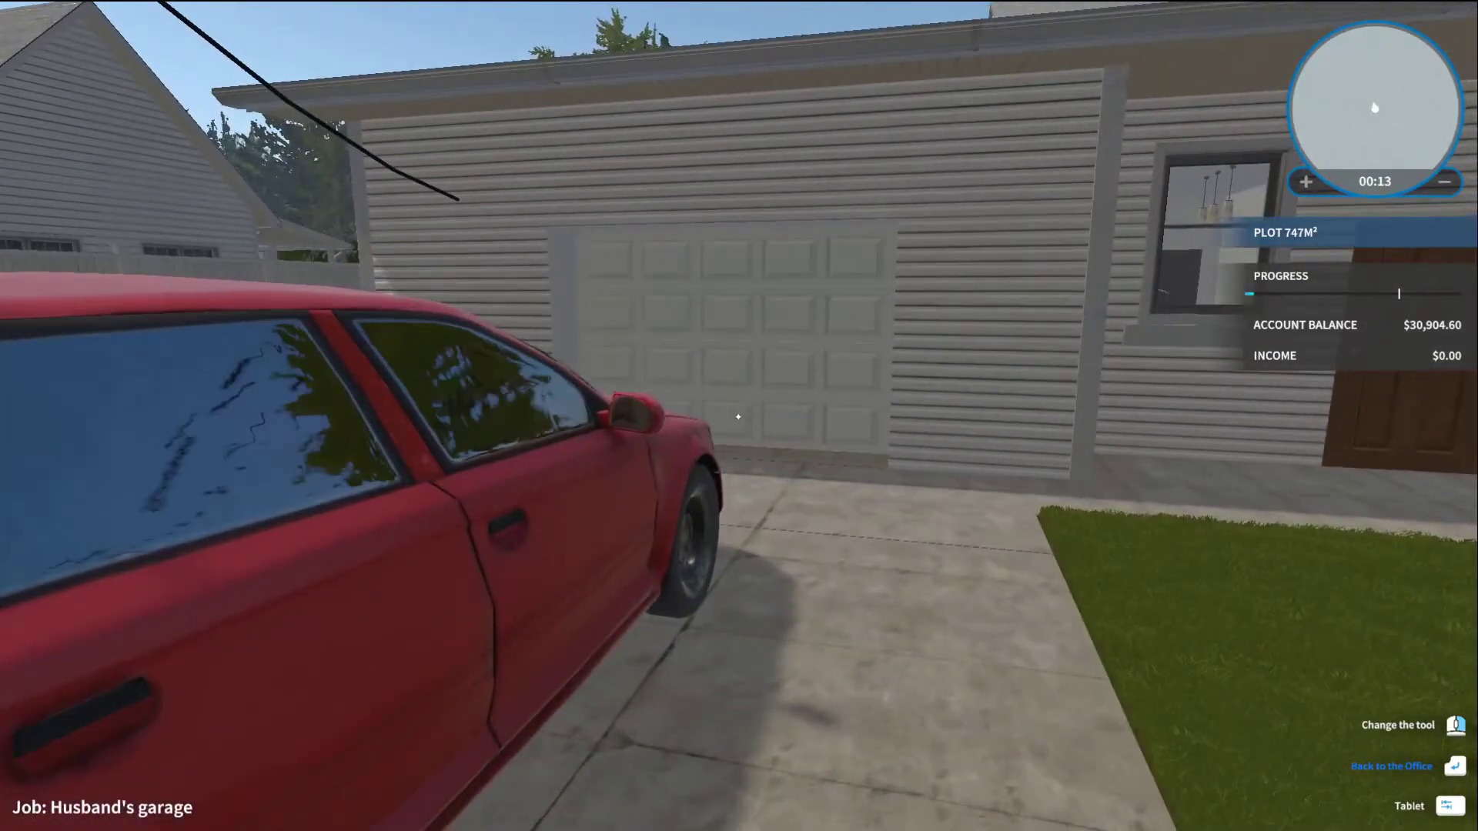
key("w")
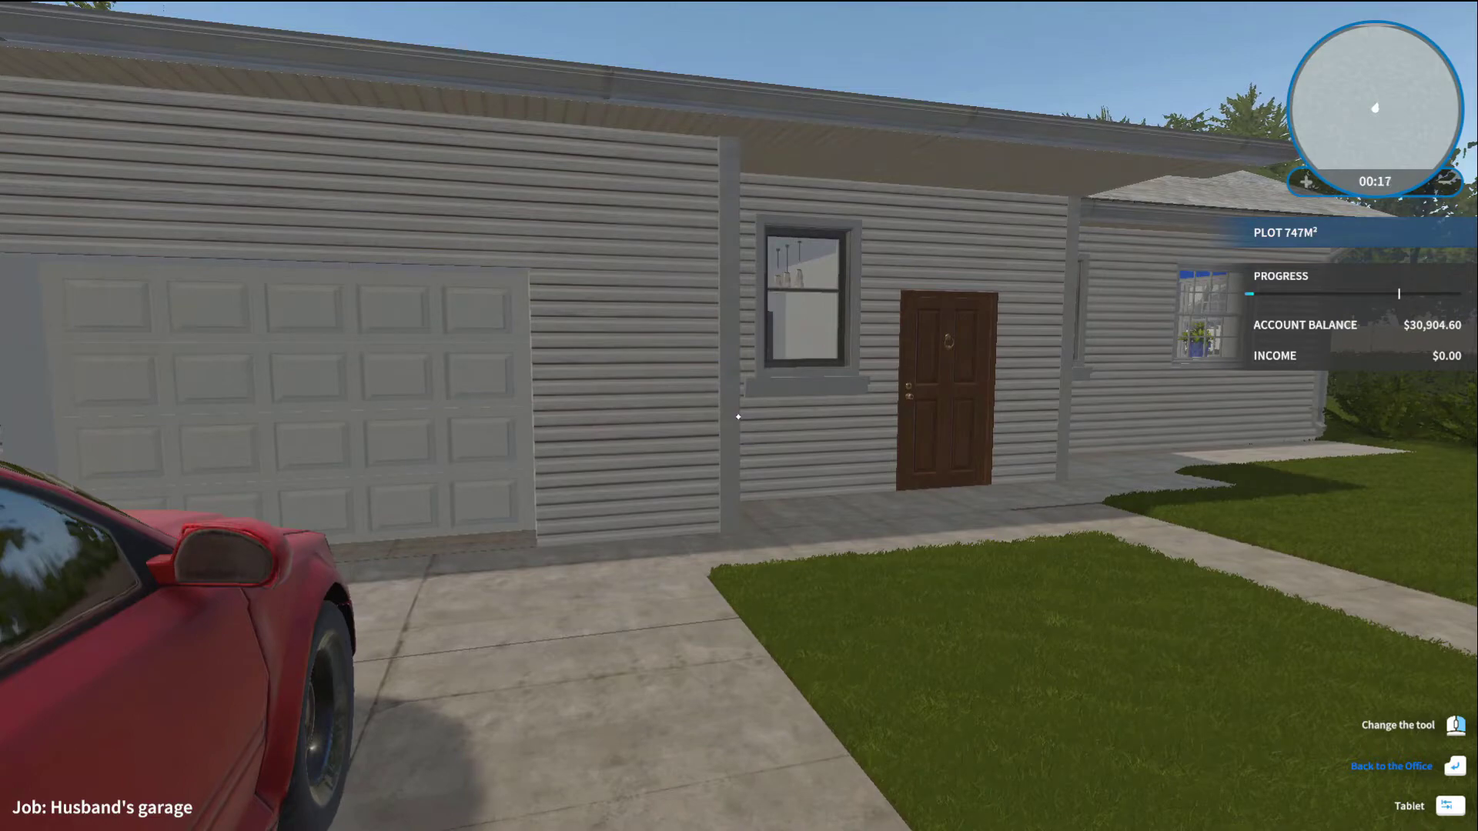
key("a")
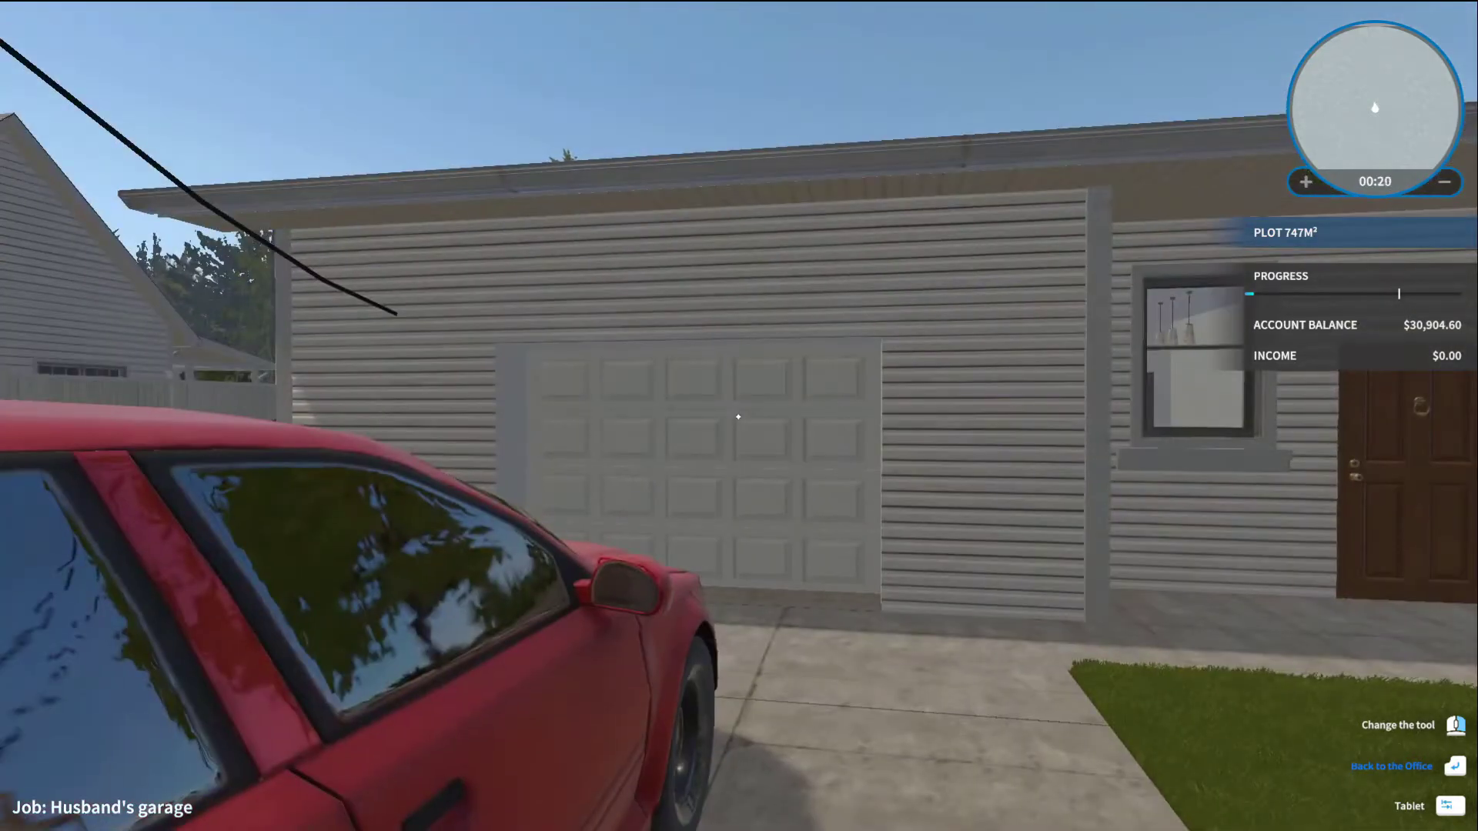
key("w")
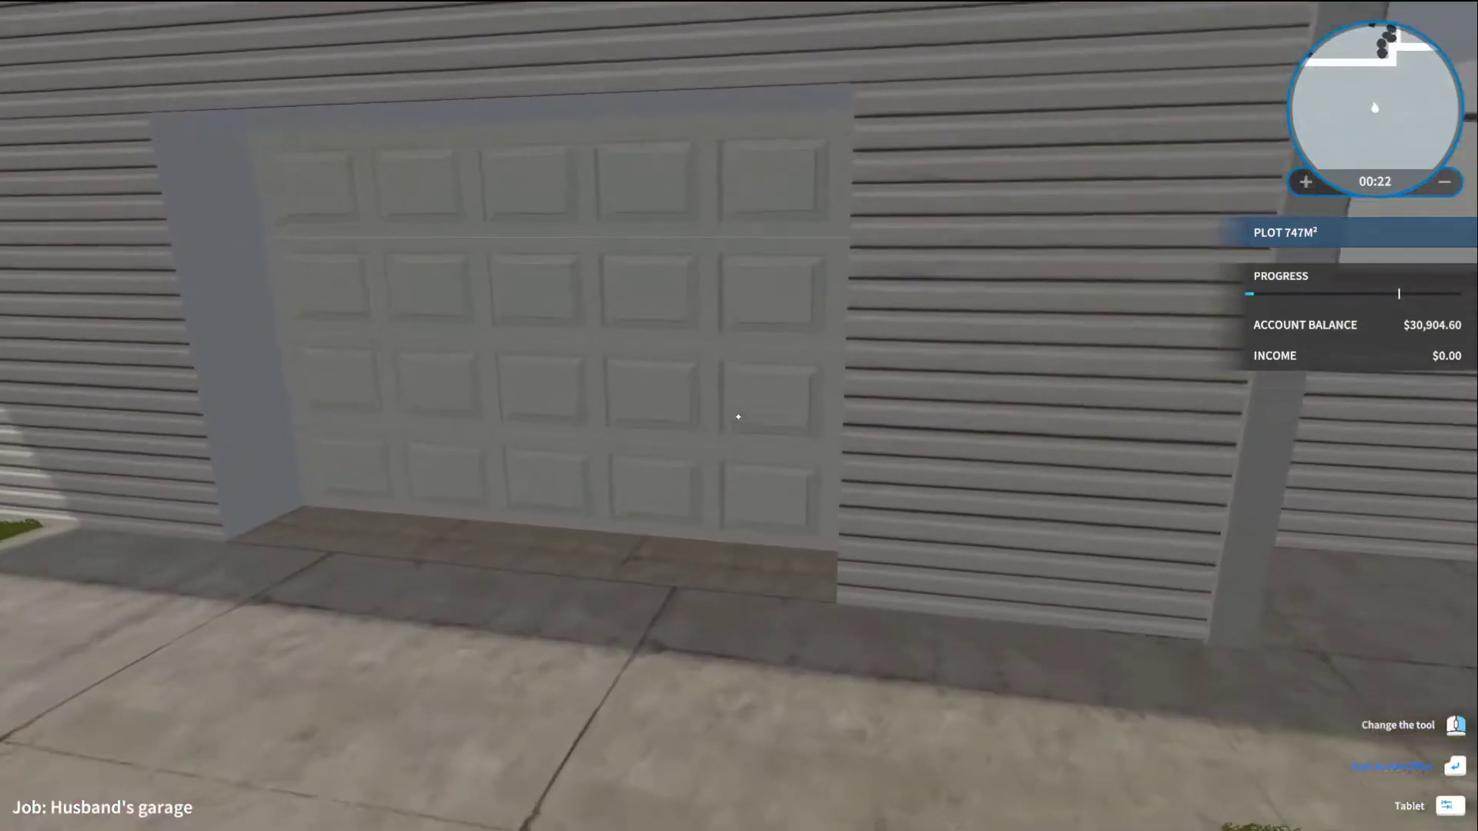
key("e")
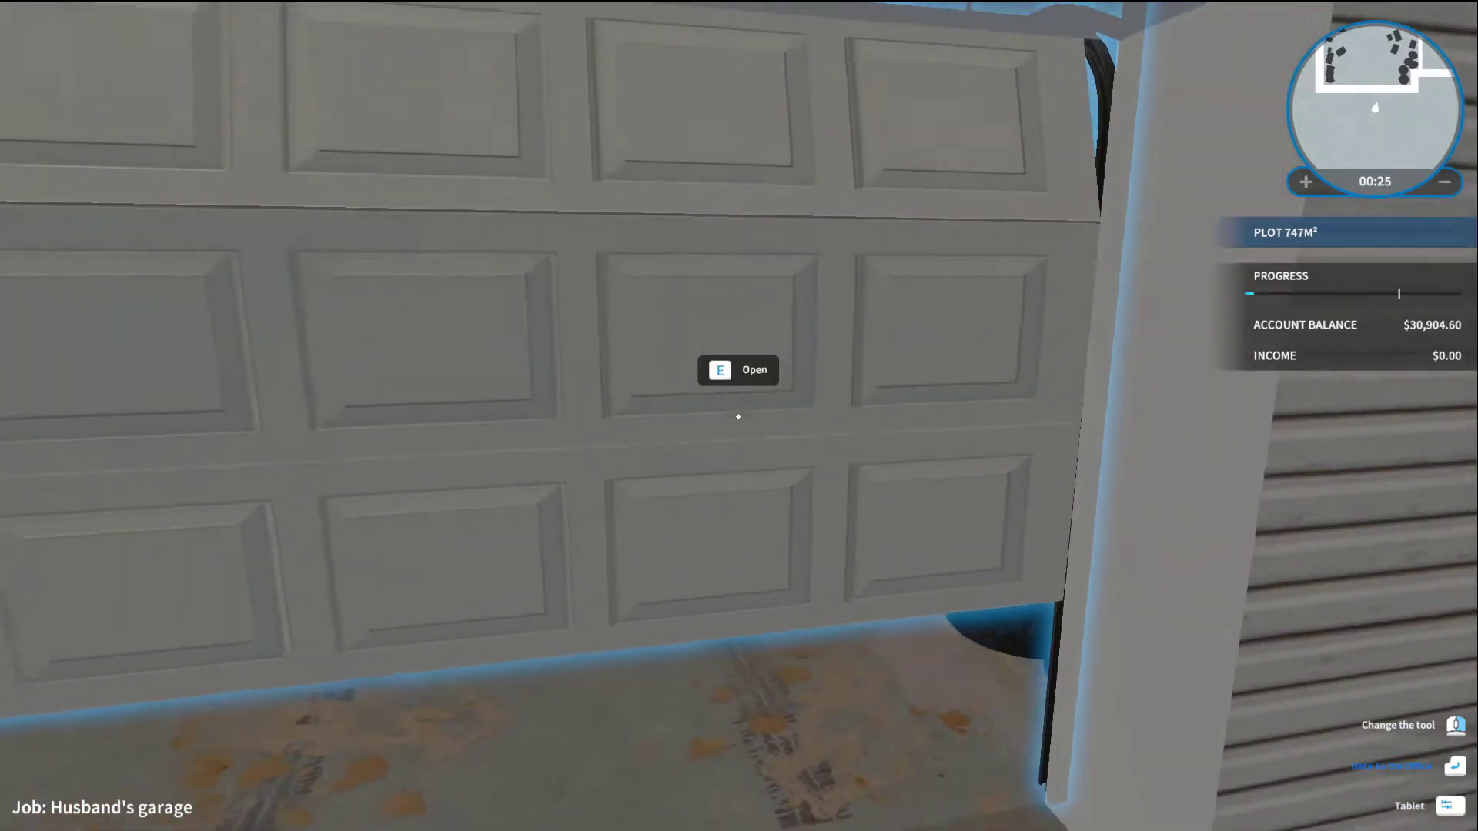
Step: Carry the red car off the driveway and set it on the lawn beside the house
left_click_drag(738, 416, 737, 416)
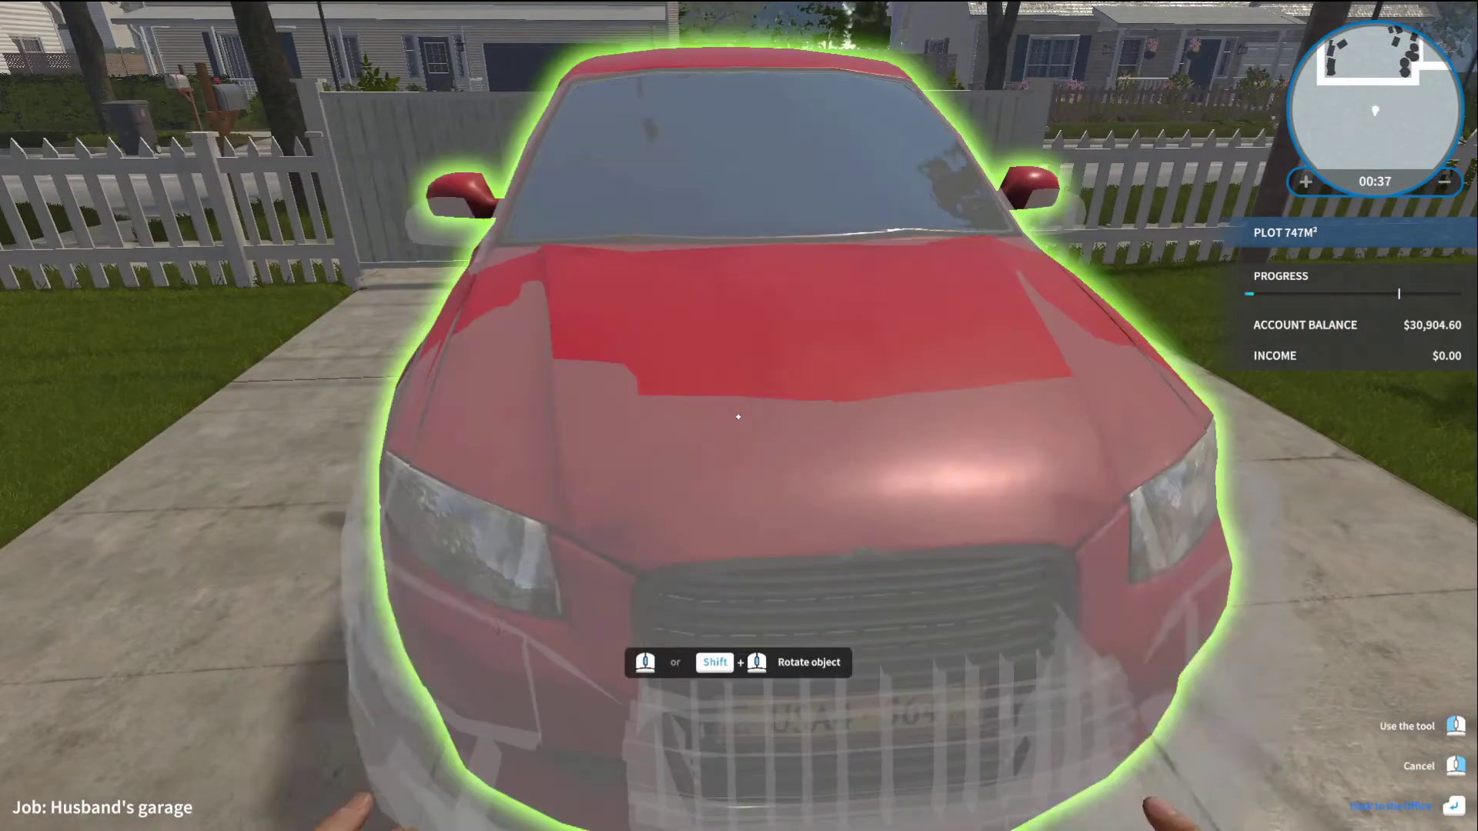
left_click(738, 417)
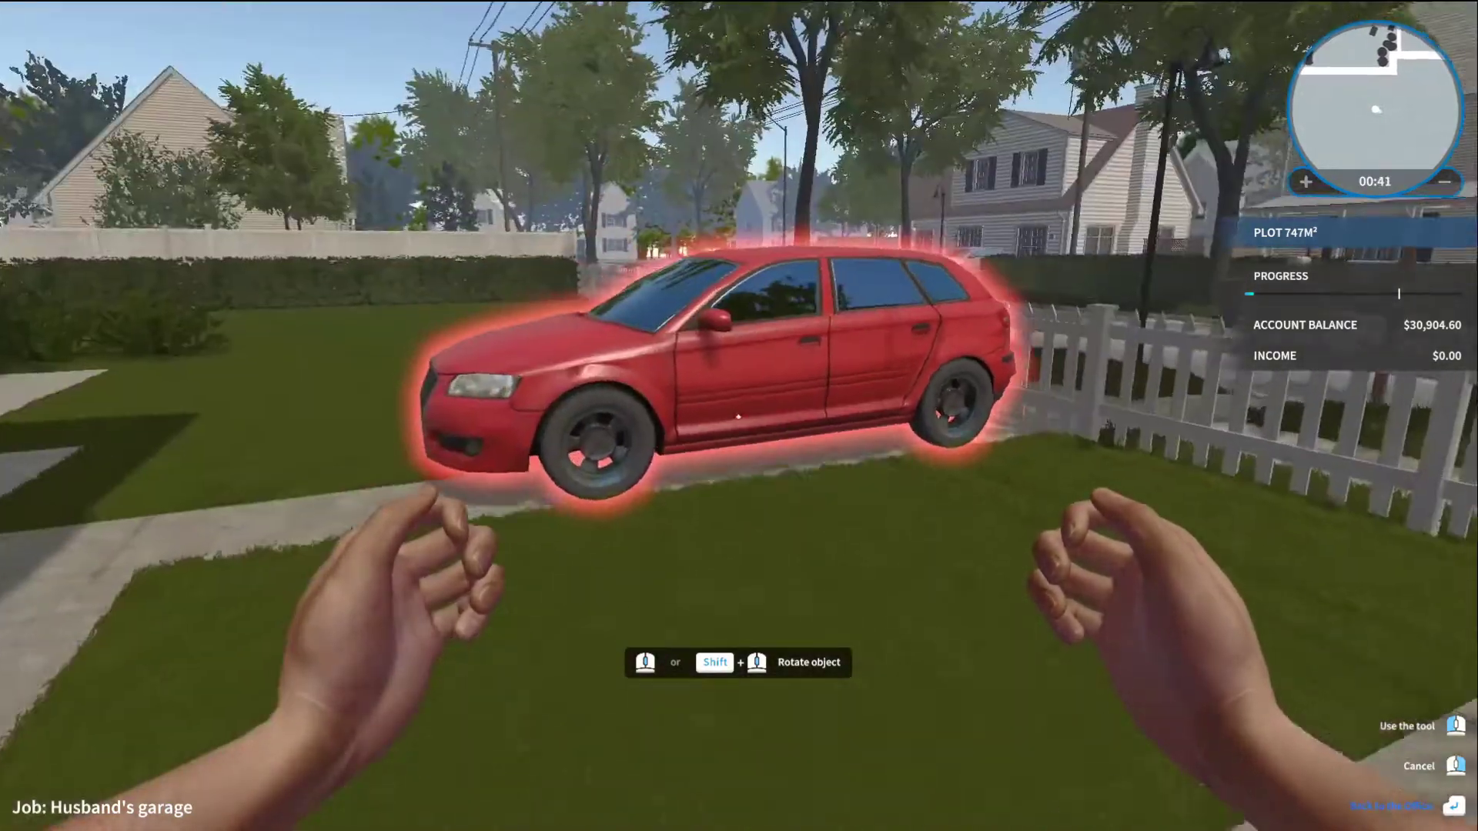
key("shift")
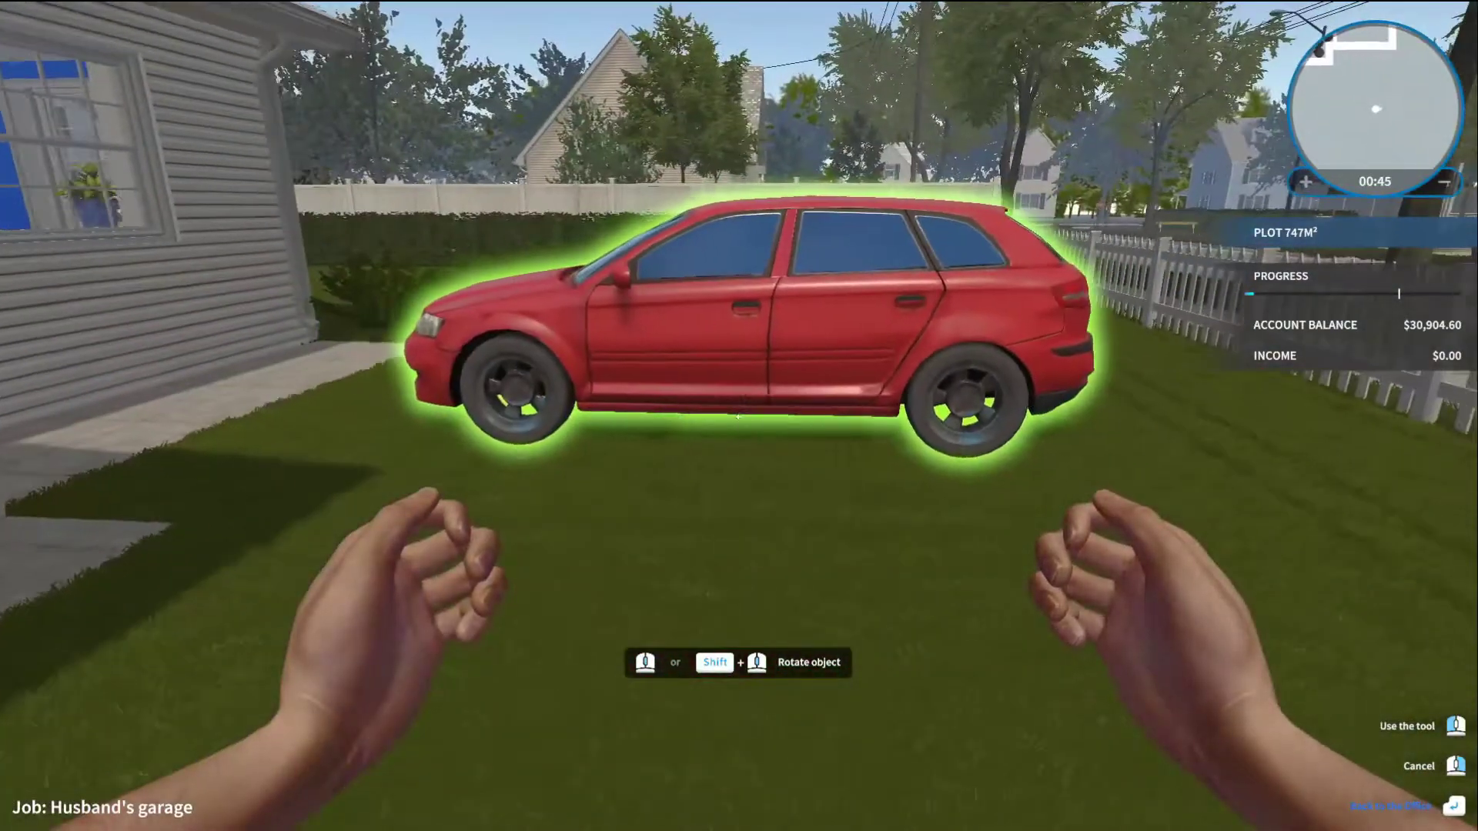
left_click(740, 416)
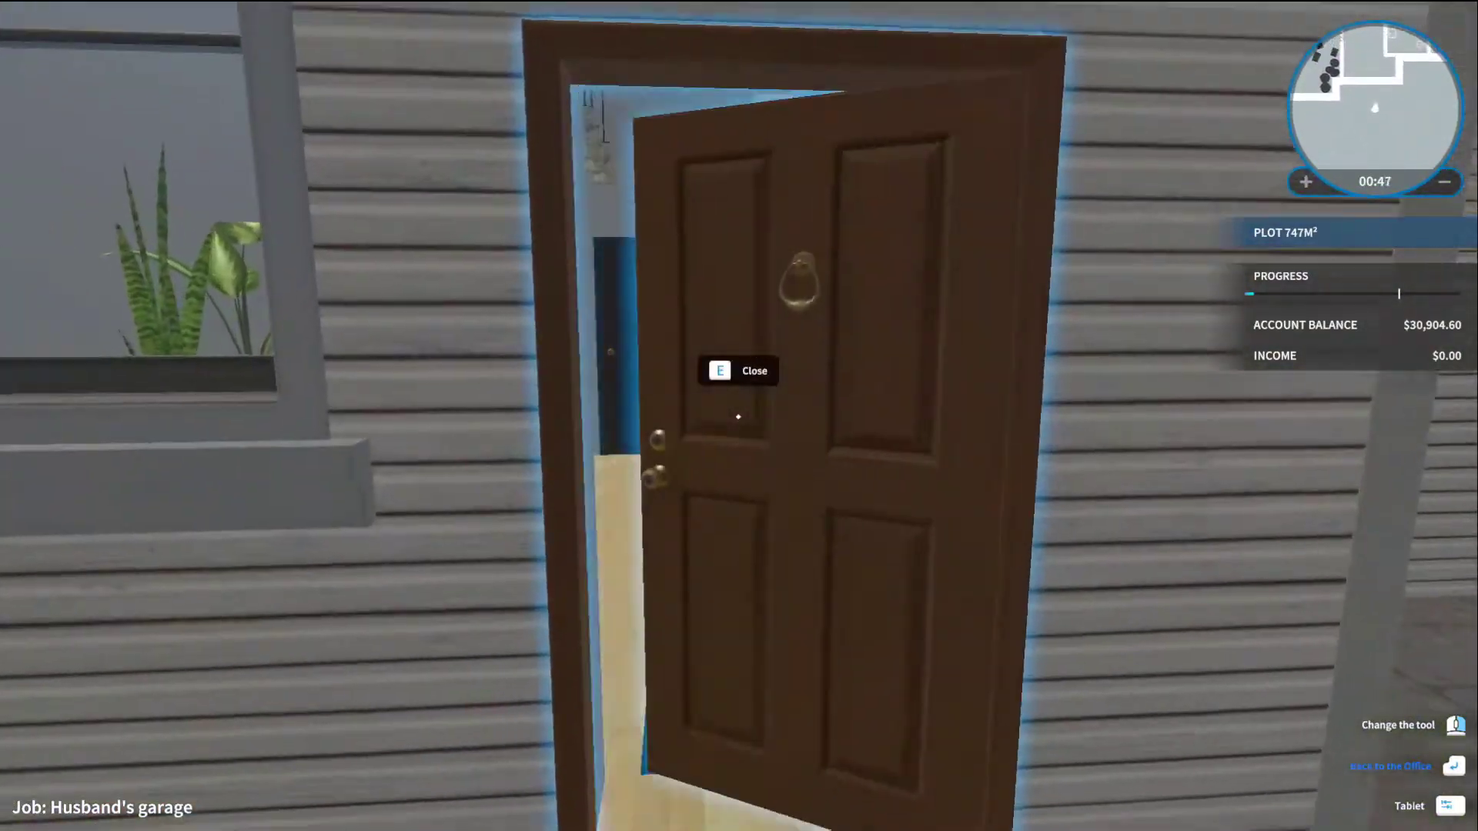
left_click(739, 415)
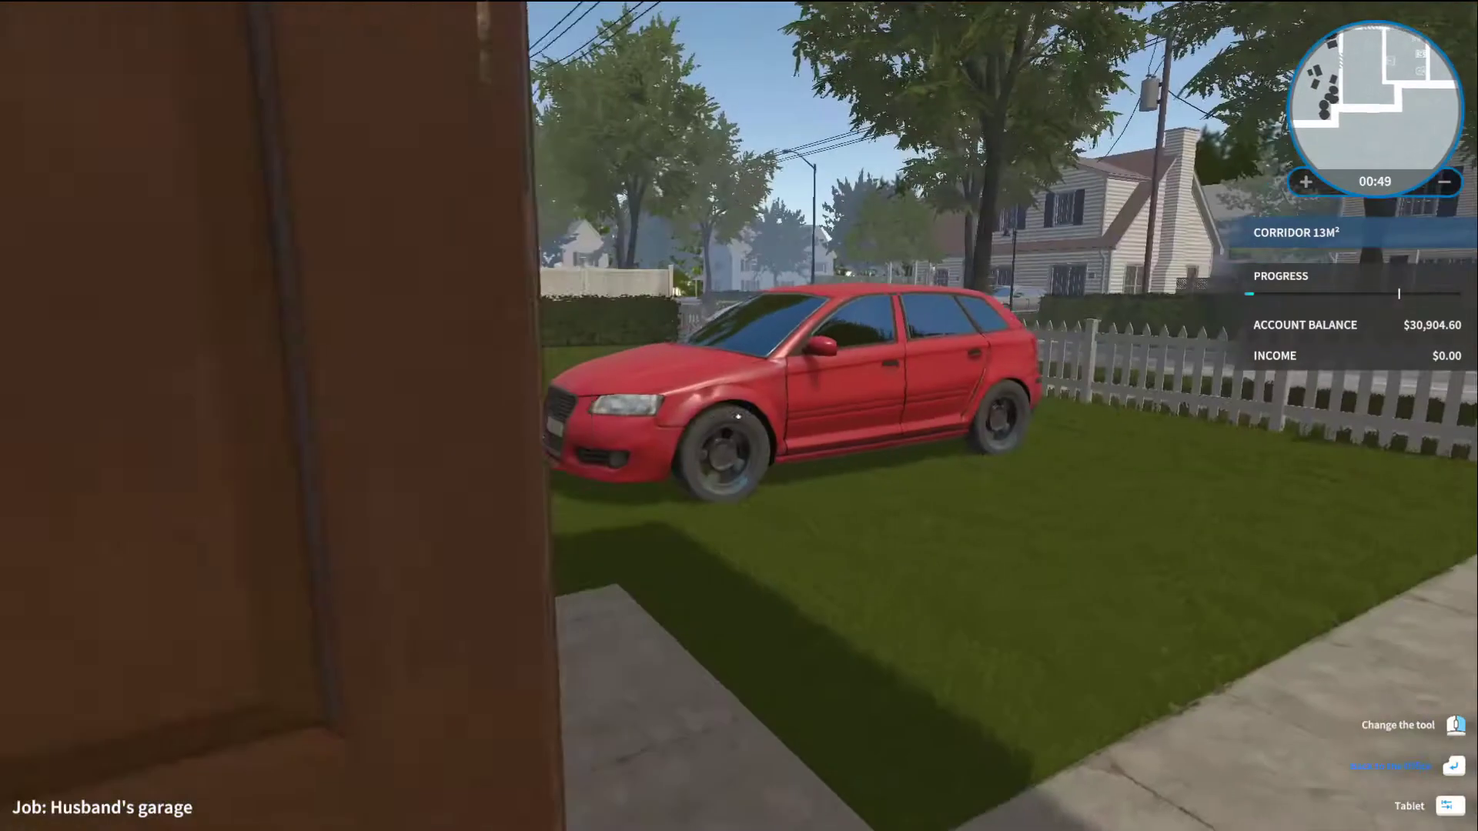
key("w")
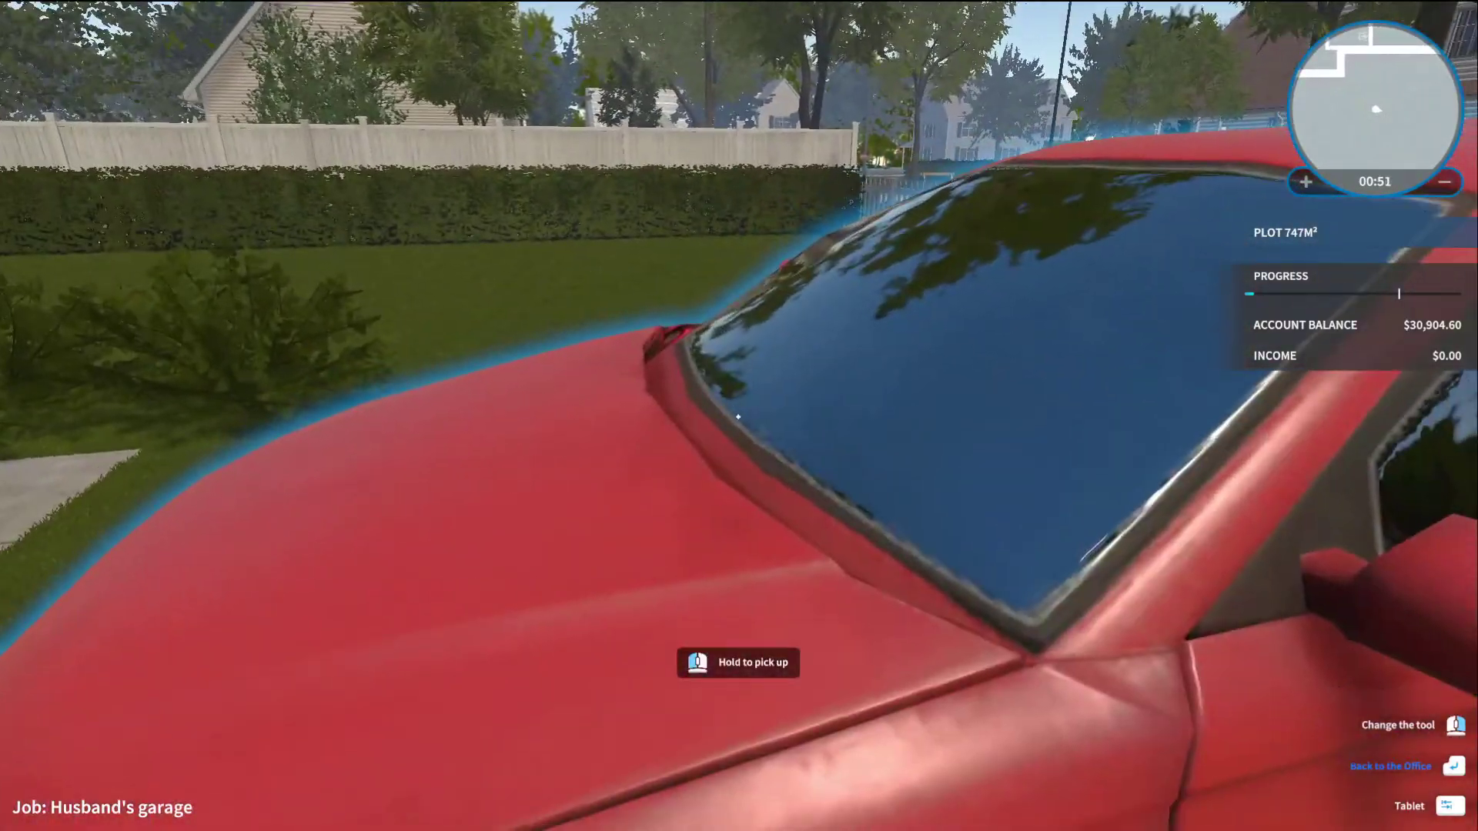
left_click(739, 415)
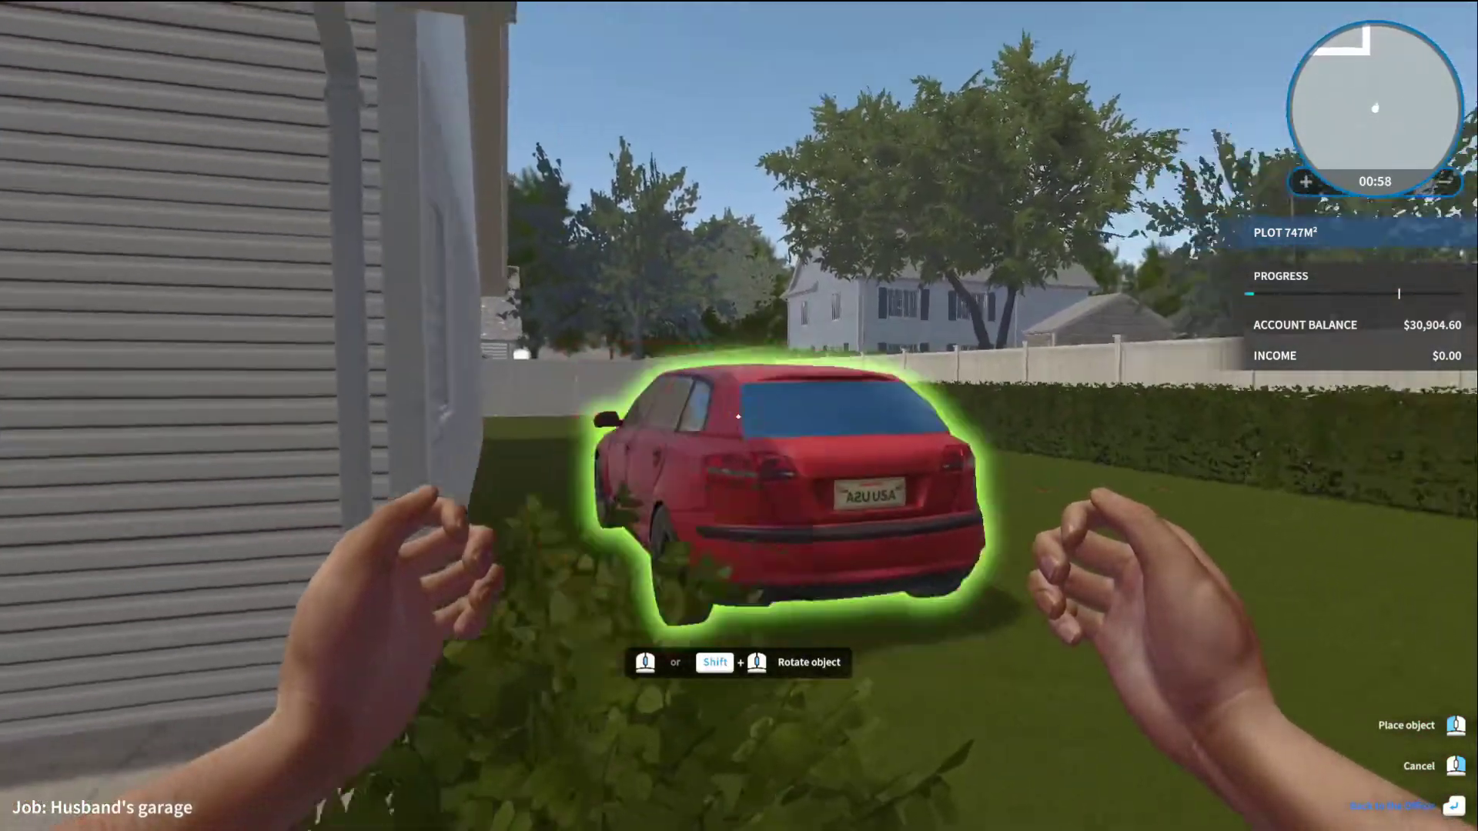
left_click(740, 417)
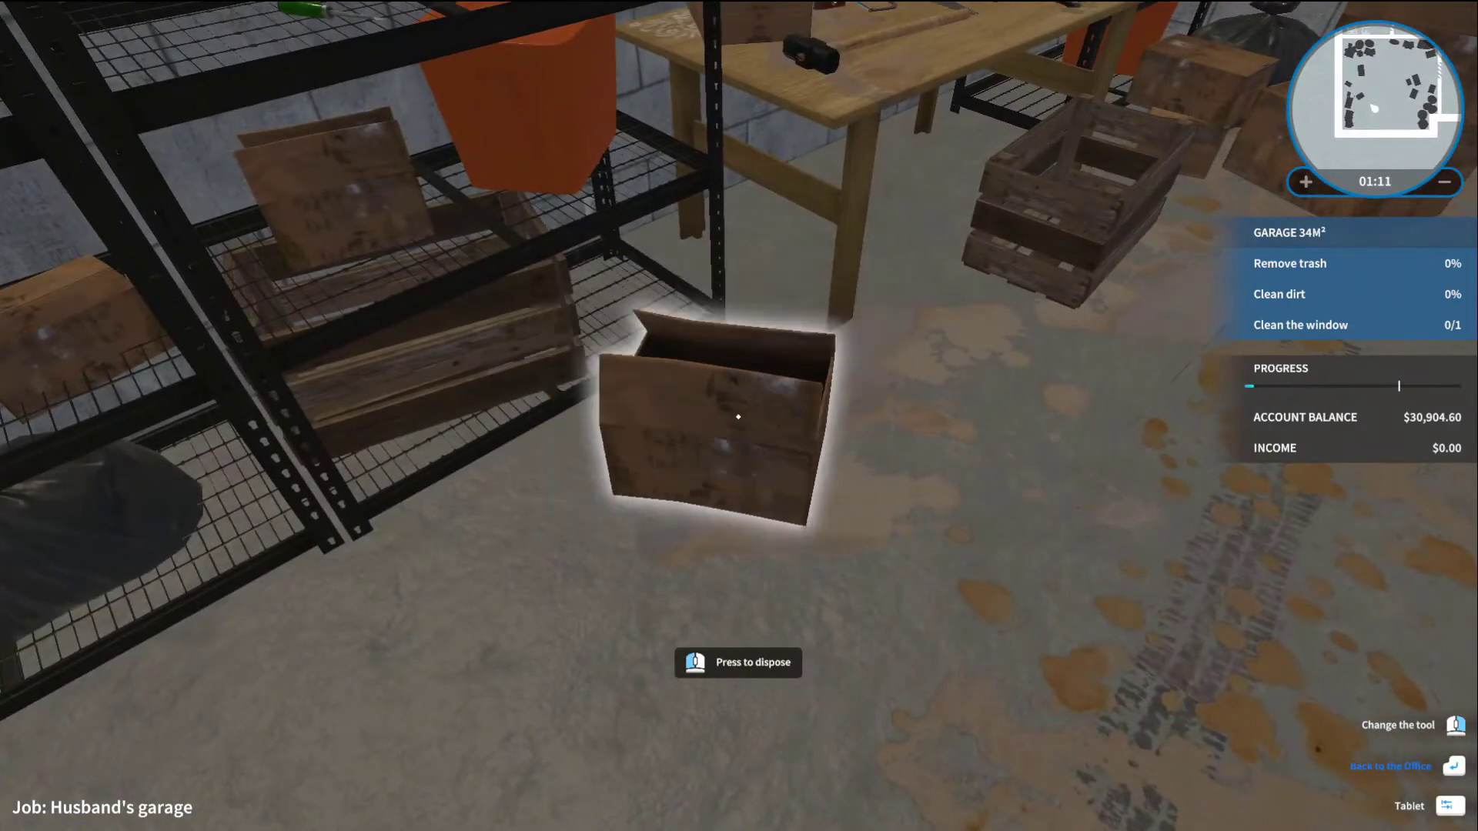
Step: Throw away the cardboard boxes and wooden crates on the garage floor
left_click(739, 417)
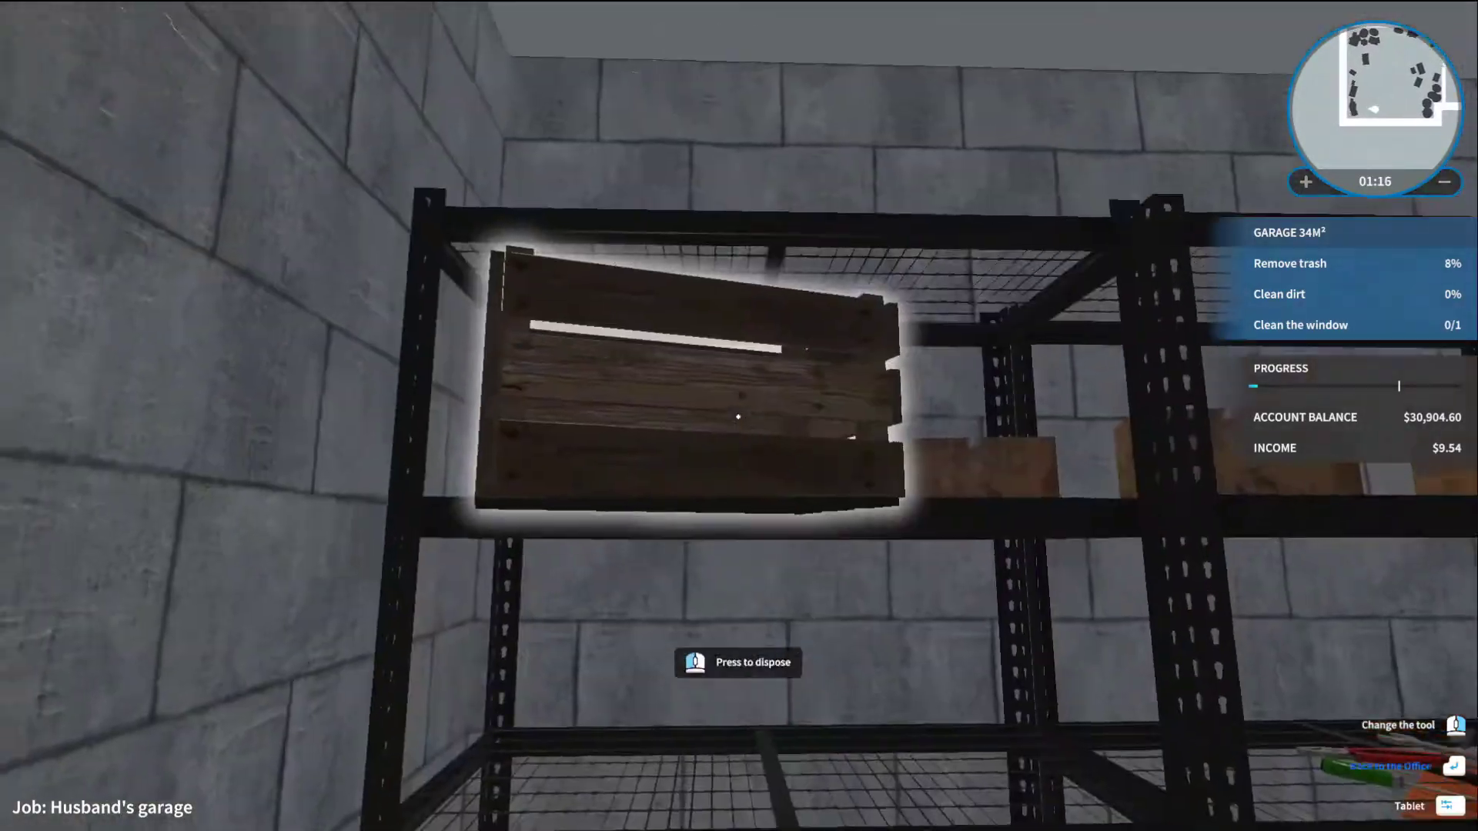
left_click(740, 417)
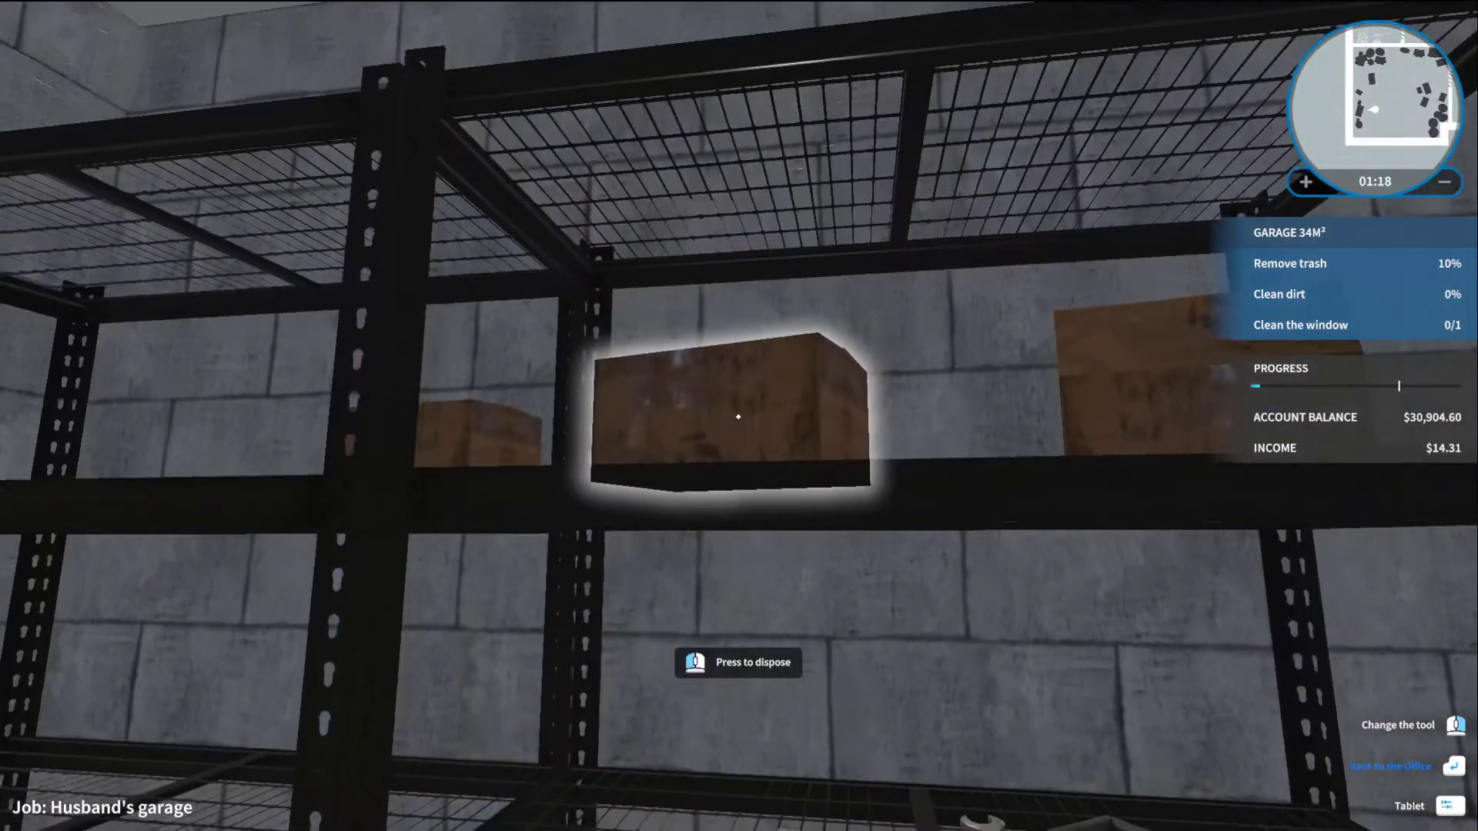
left_click(739, 415)
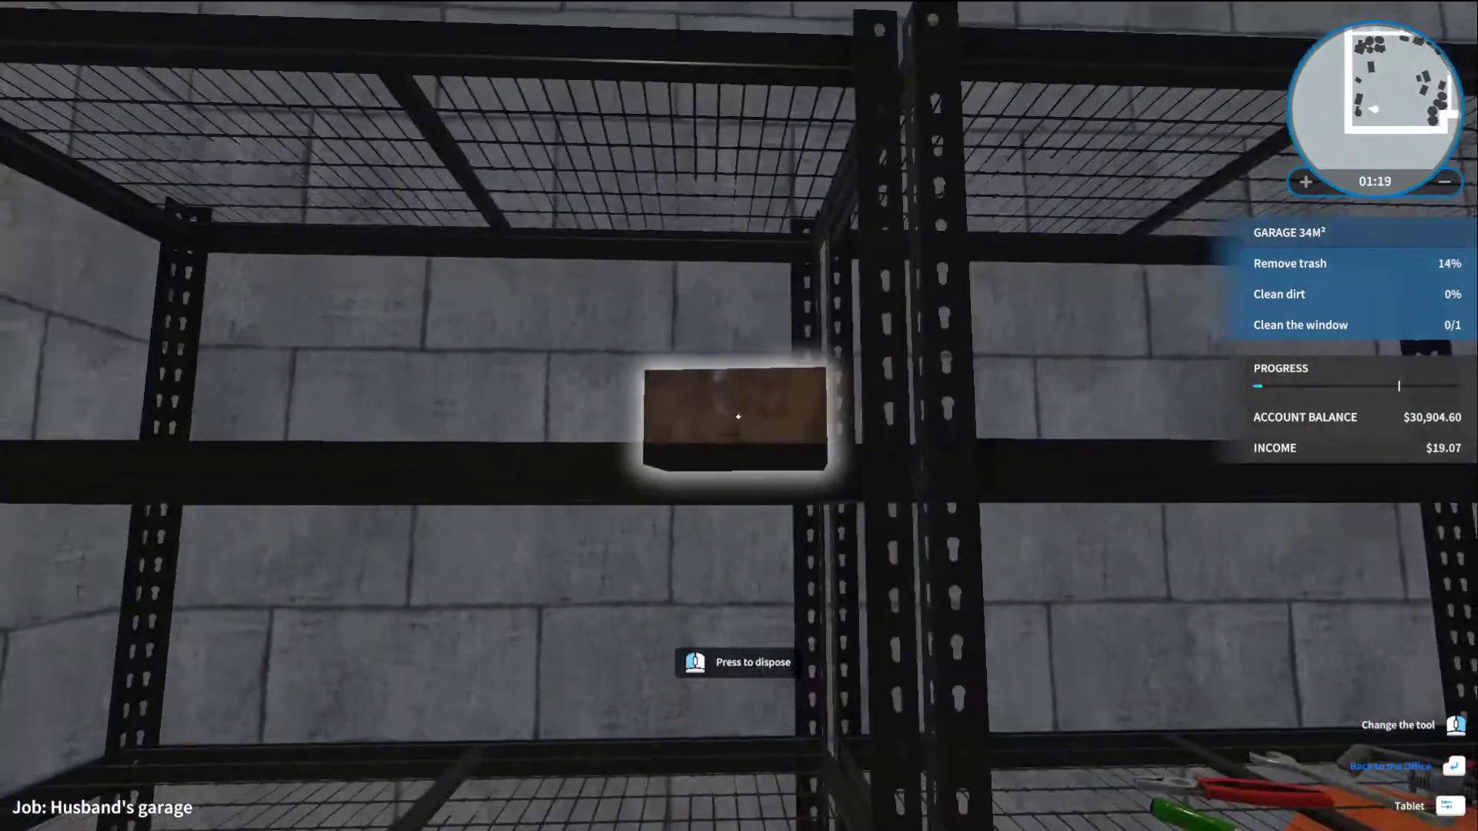
left_click(739, 415)
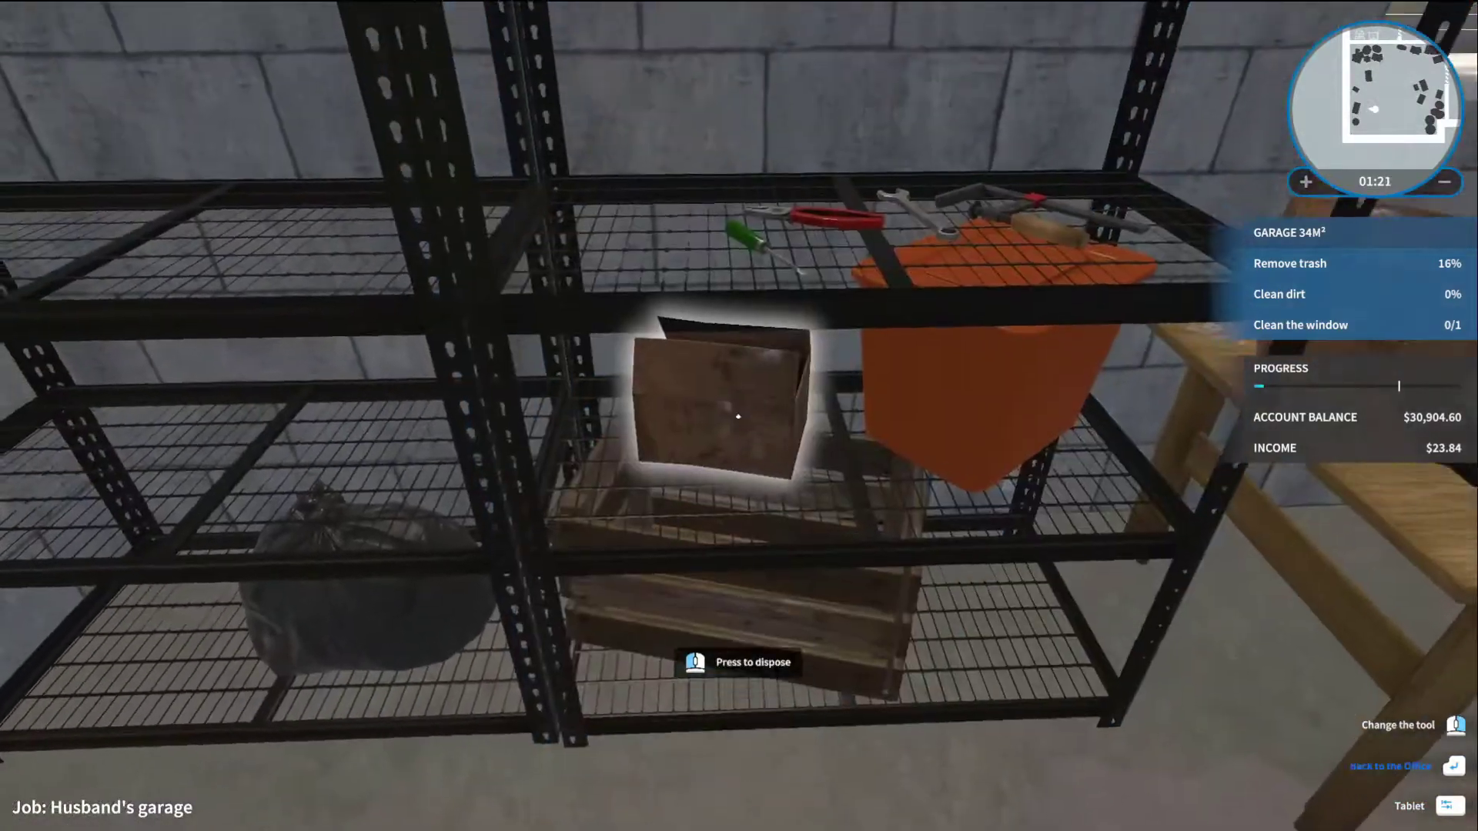
left_click(739, 416)
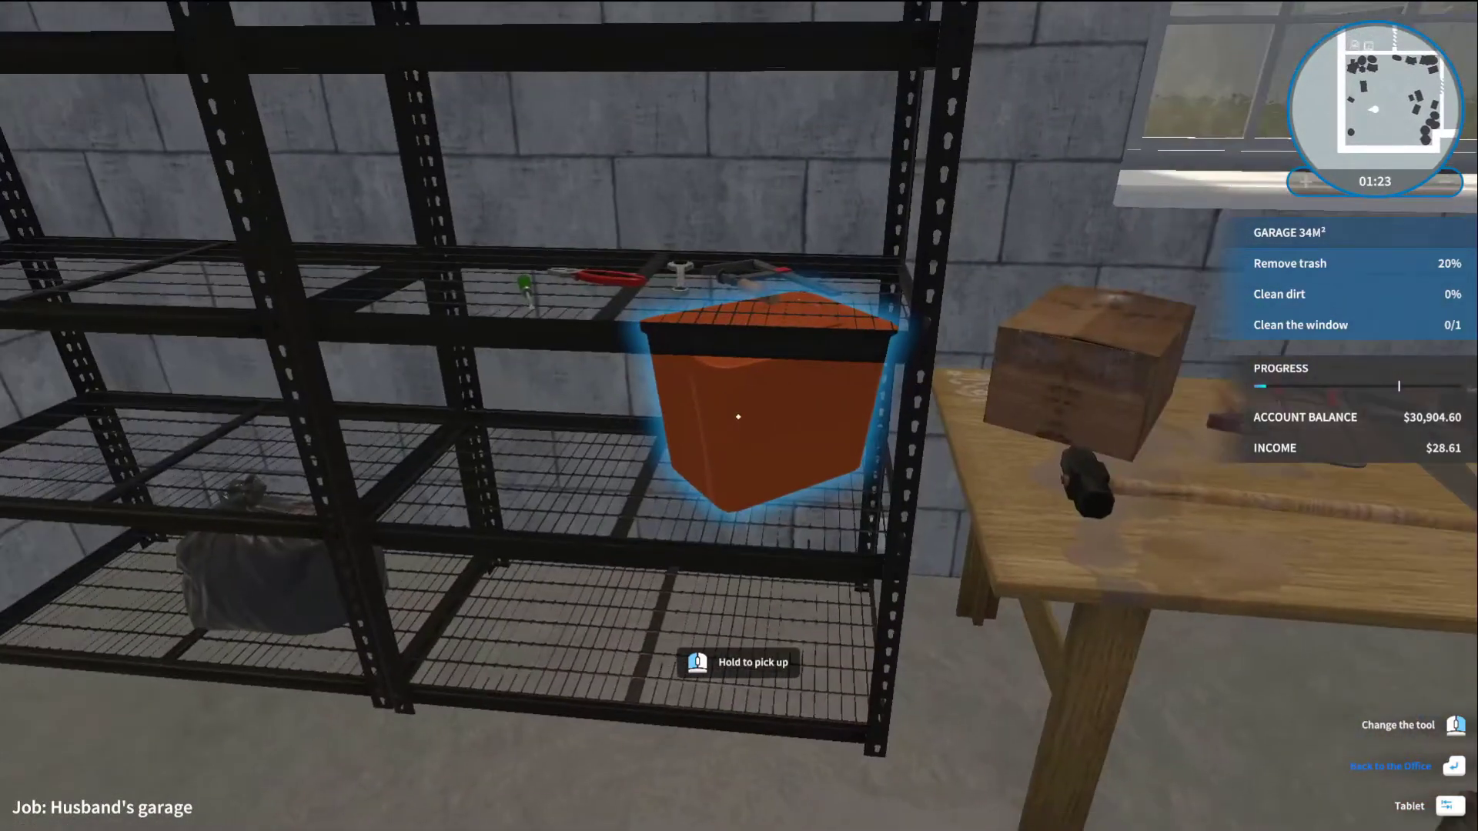
left_click(740, 416)
Step: Dispose of the shelf boxes and crates and the open cardboard boxes, reaching 41% trash removal
left_click(739, 417)
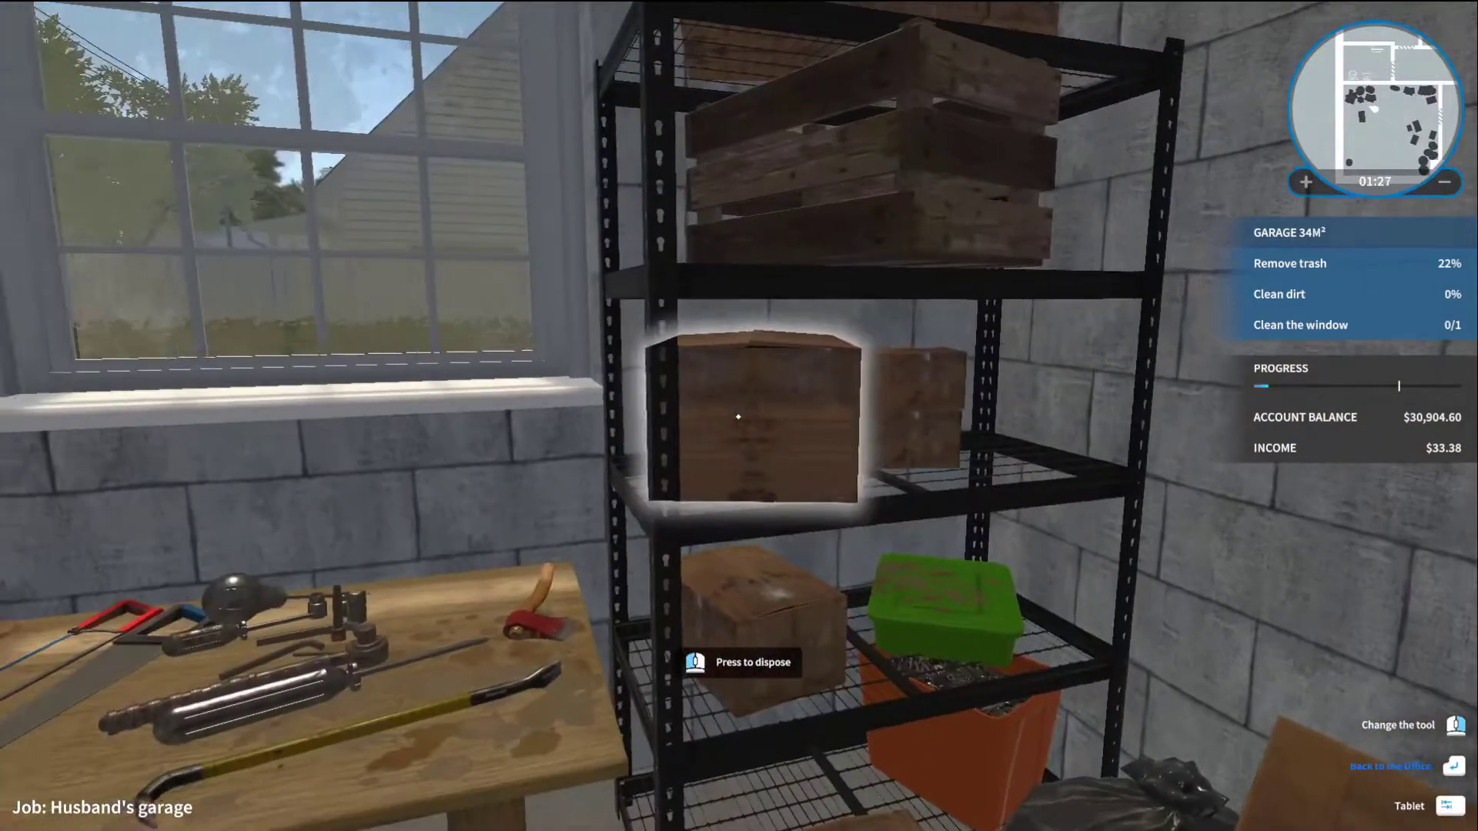
left_click(739, 416)
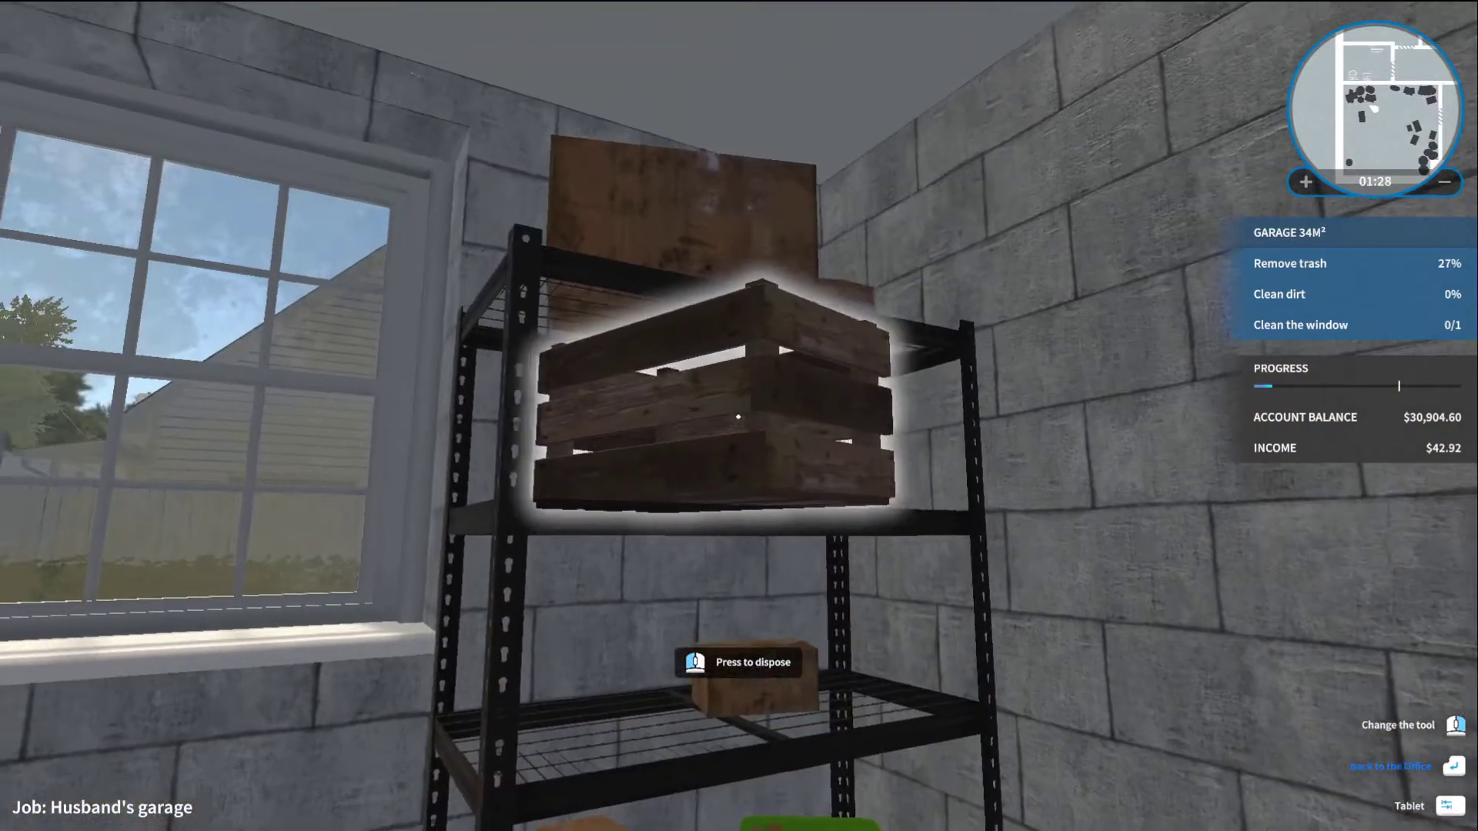
left_click(739, 415)
left_click(740, 416)
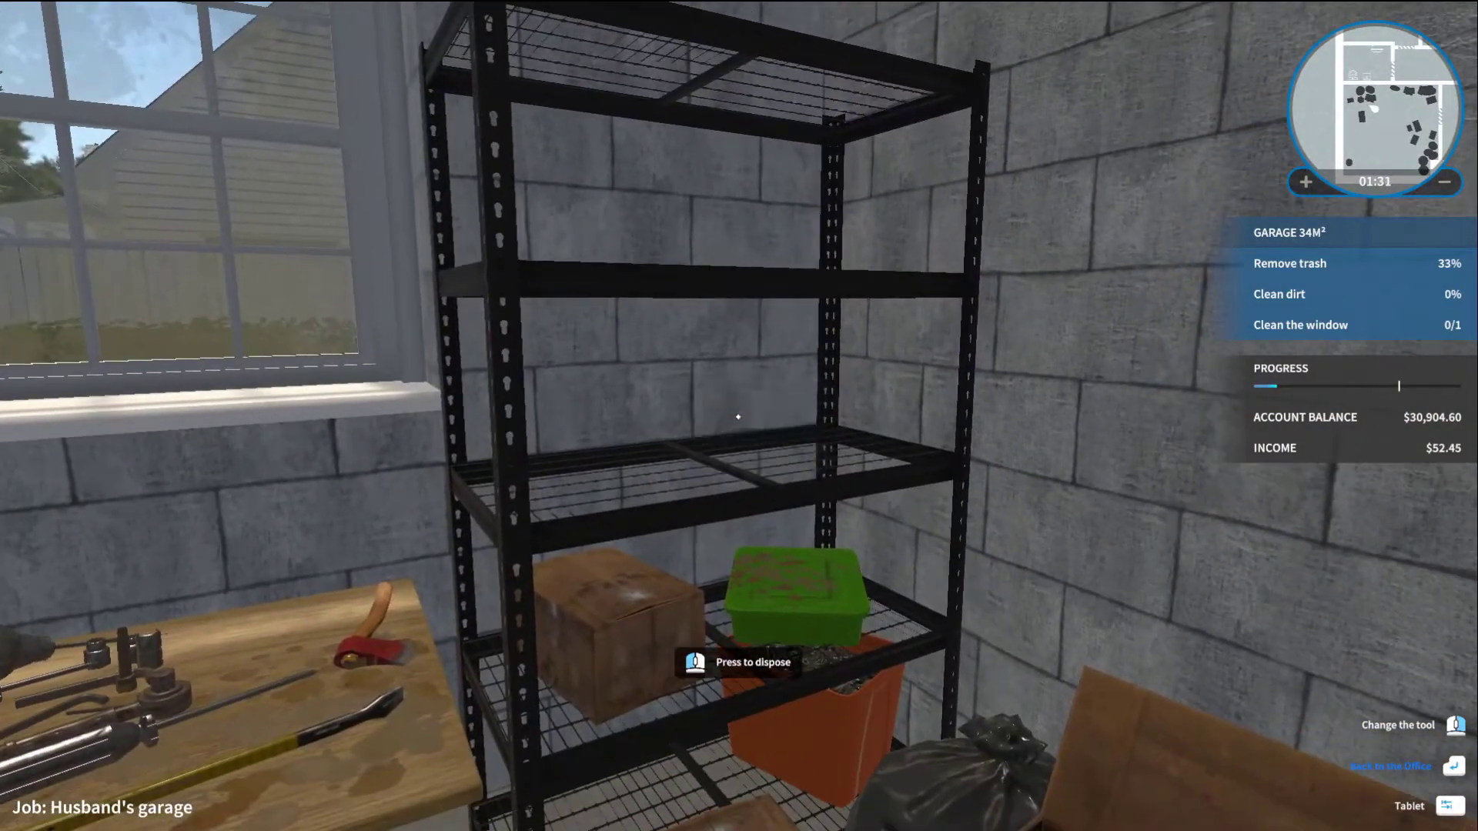
left_click(739, 415)
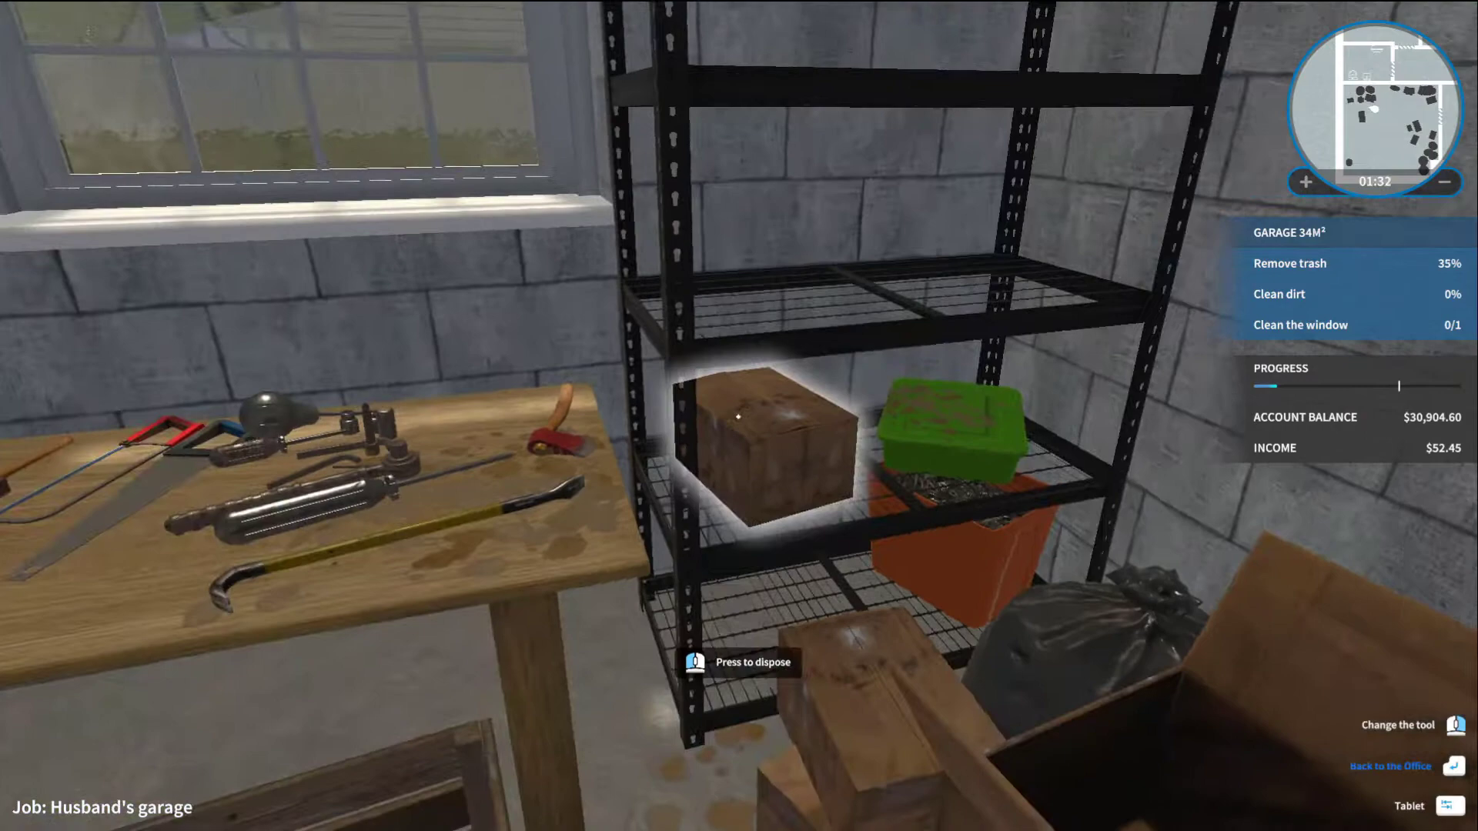
left_click(740, 415)
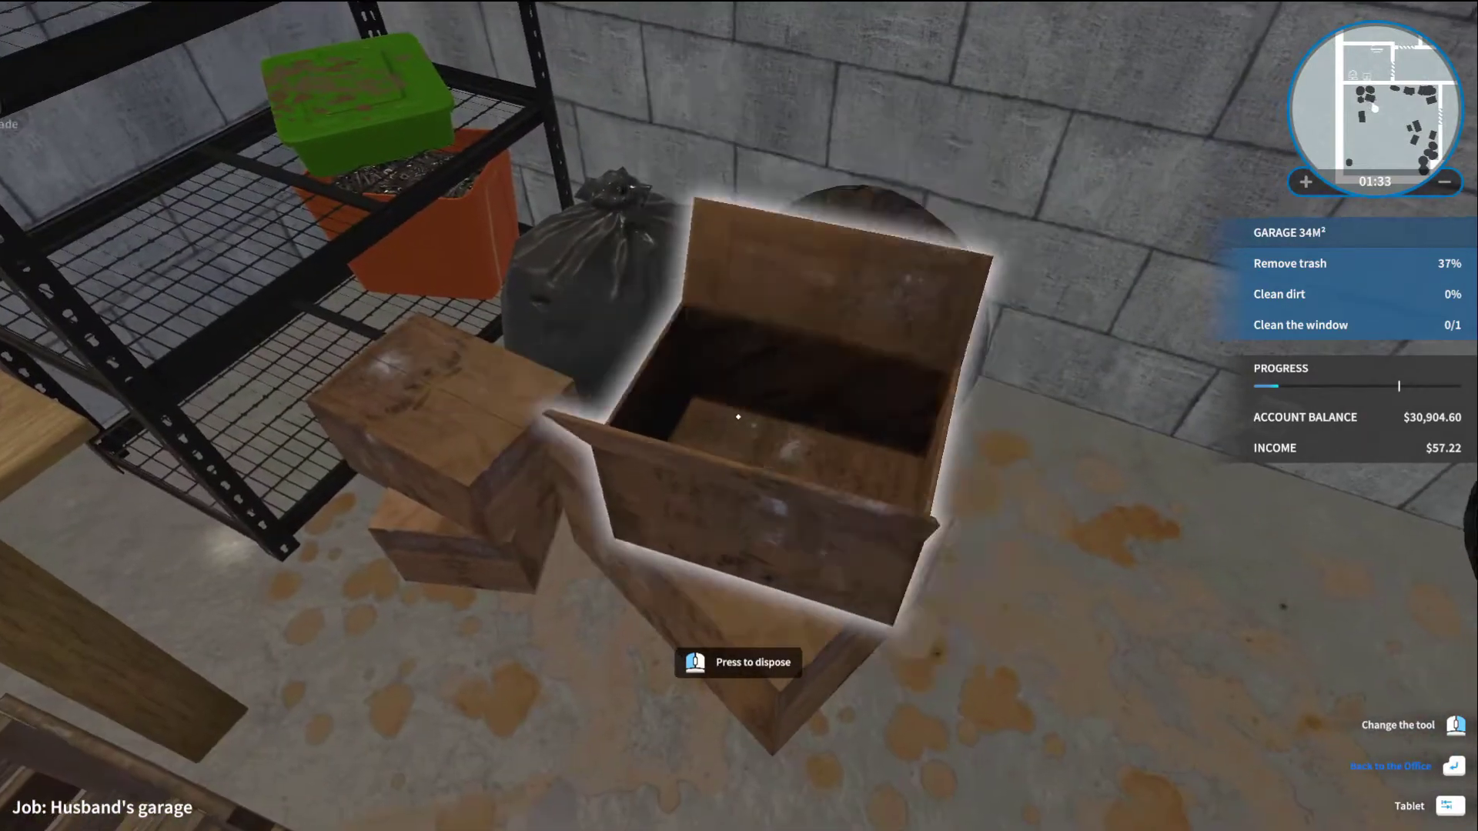
left_click(740, 416)
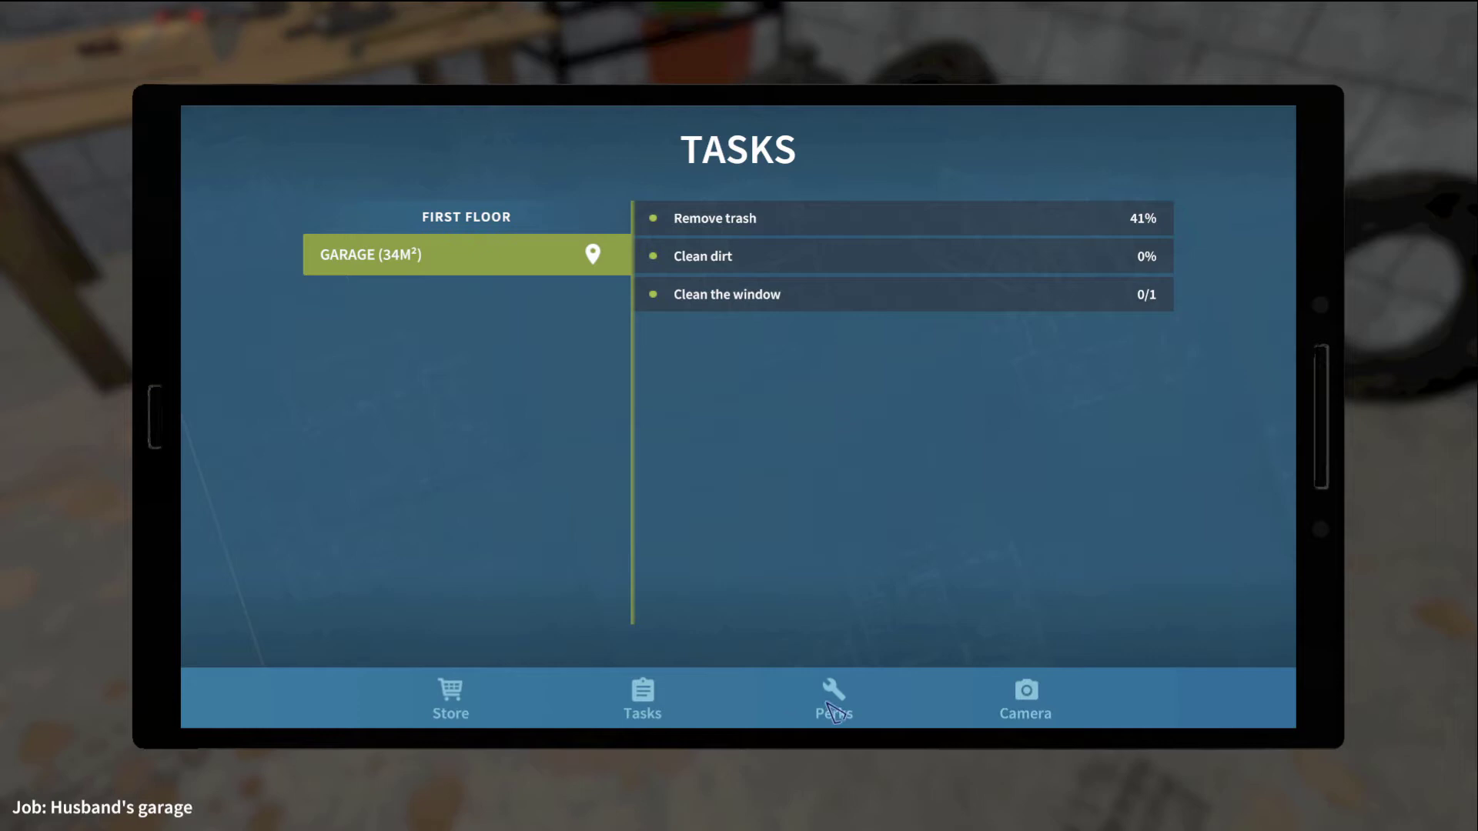
Step: Browse the Cleaning perks on the tablet, then put the tablet away
left_click(834, 702)
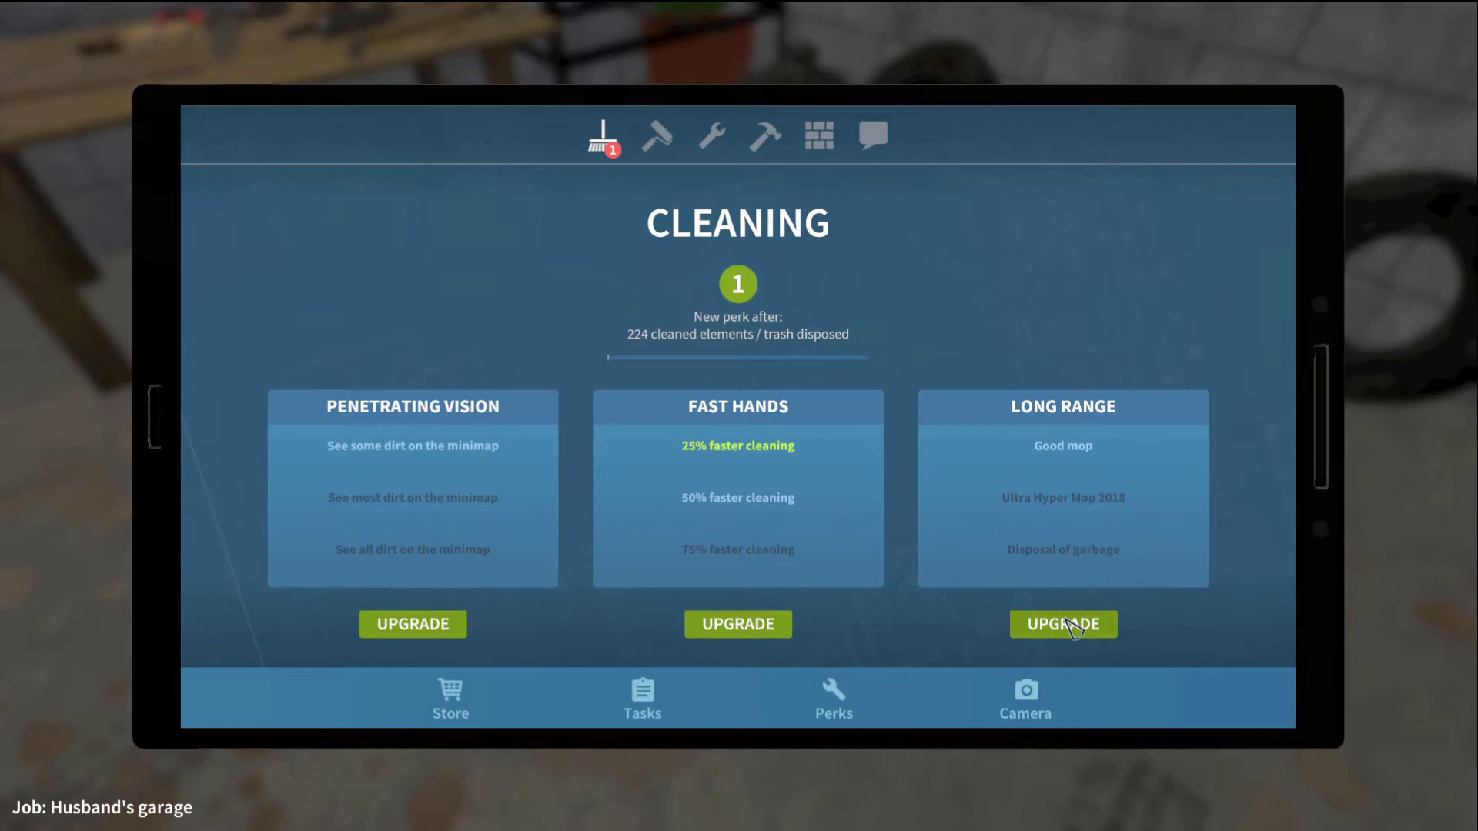
key("Tab")
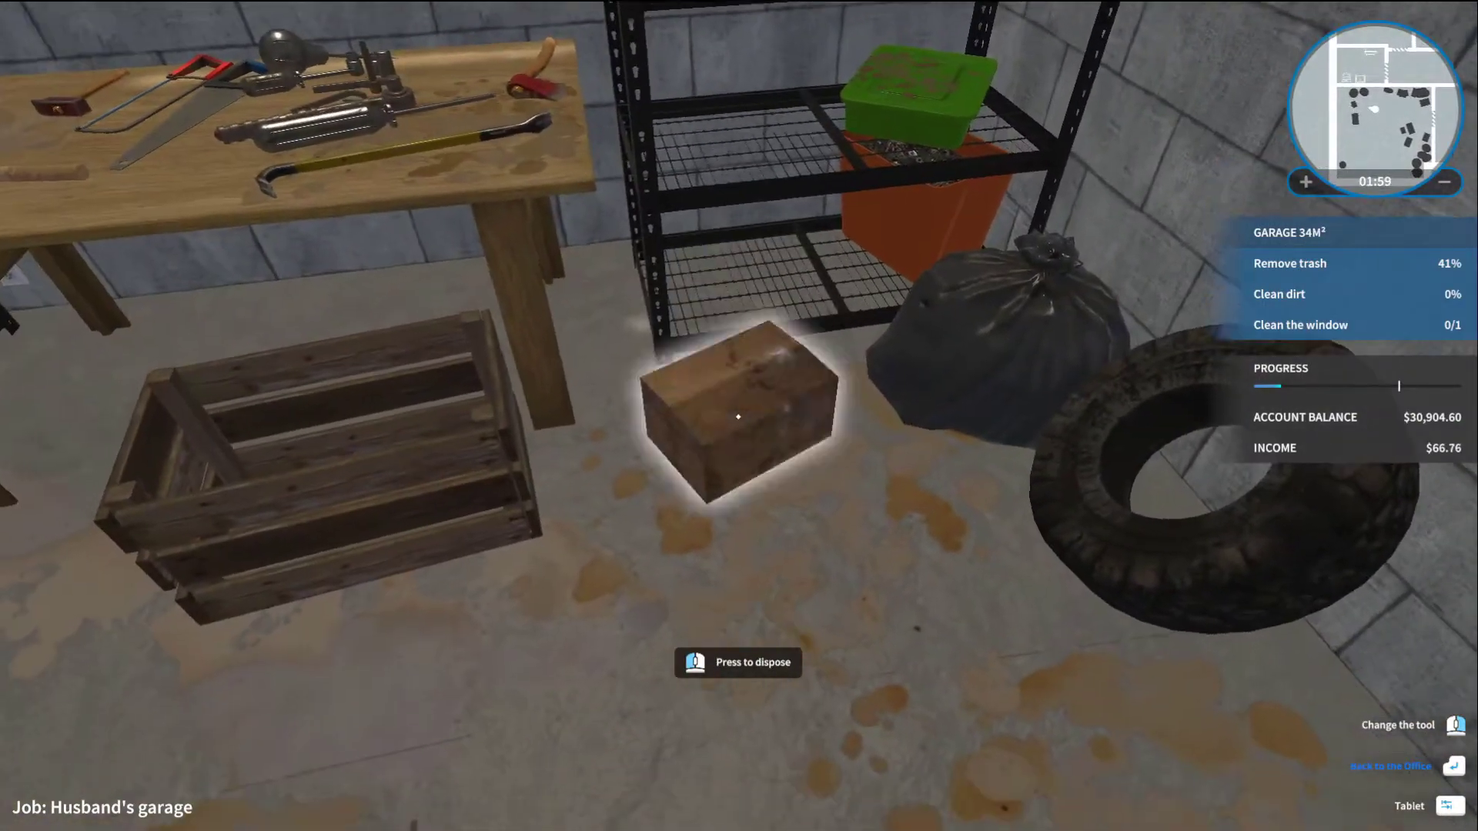
Step: Dispose of the stacked boxes, old tires, trash bag and crates near the bikes
left_click(737, 416)
left_click(738, 417)
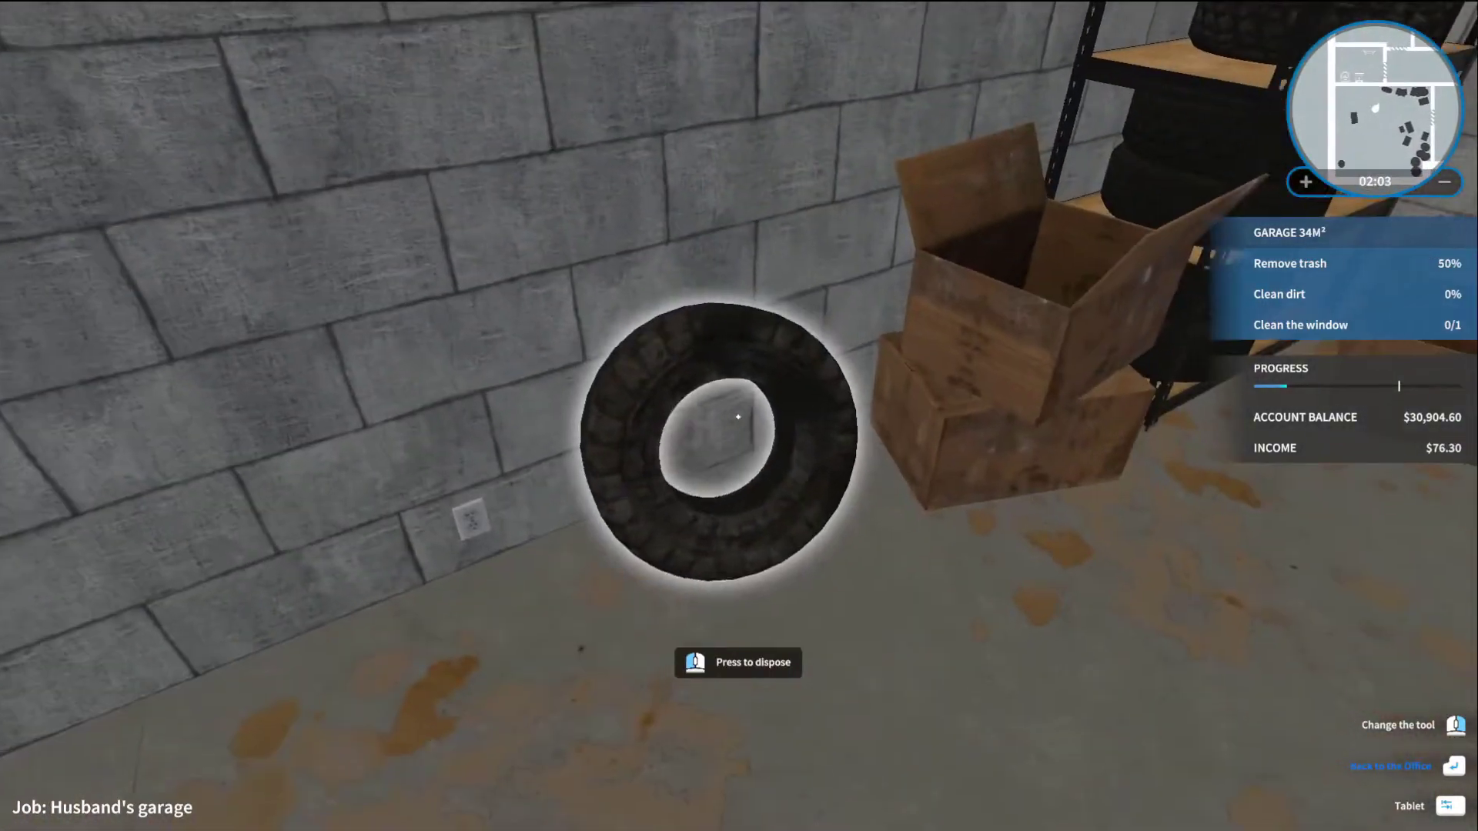
left_click(738, 416)
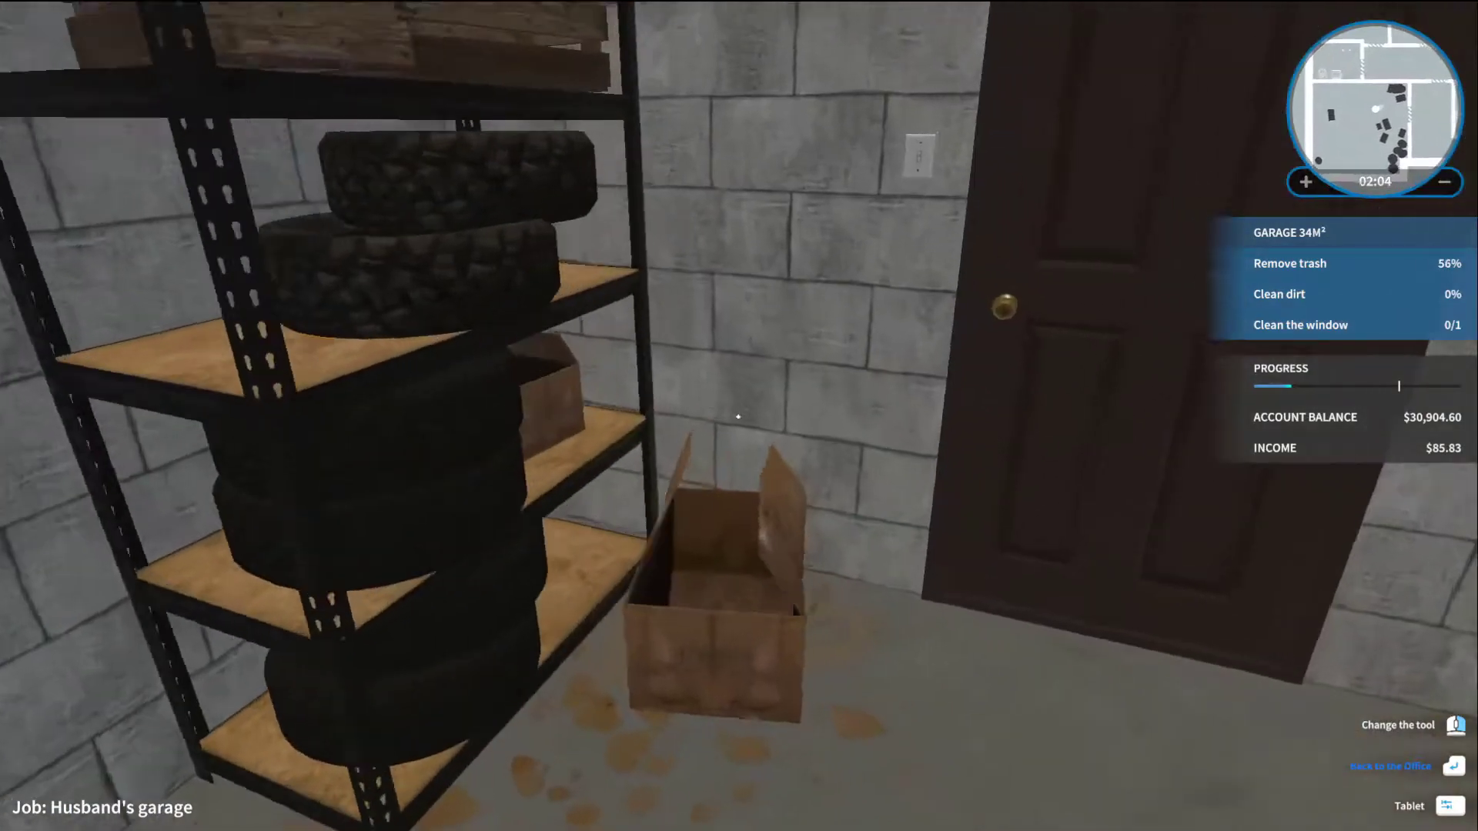
left_click(739, 416)
left_click(738, 415)
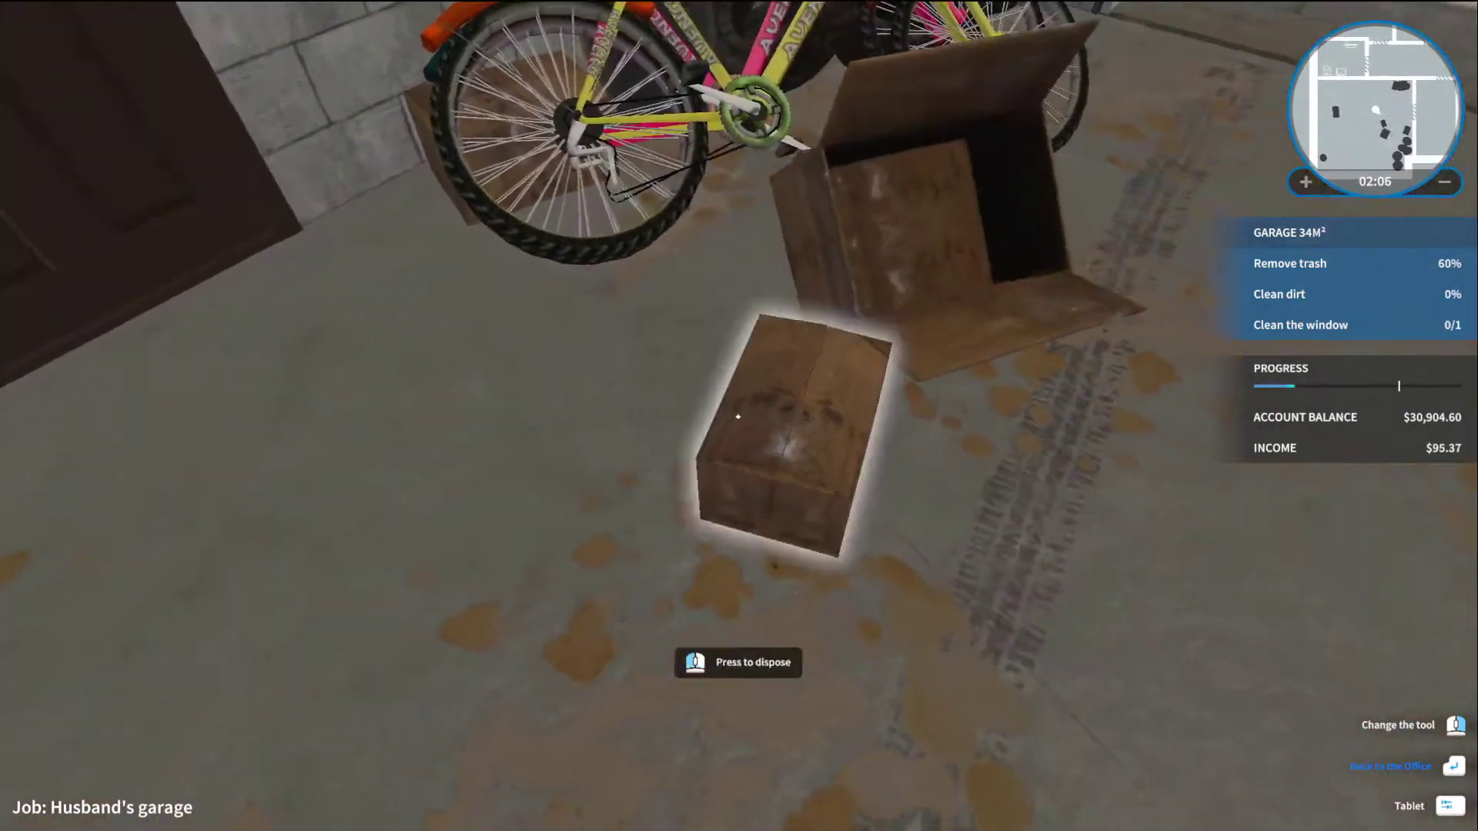
left_click(739, 417)
Step: Move the yellow bike against the shelf wall and relocate the pink bike
left_click(738, 415)
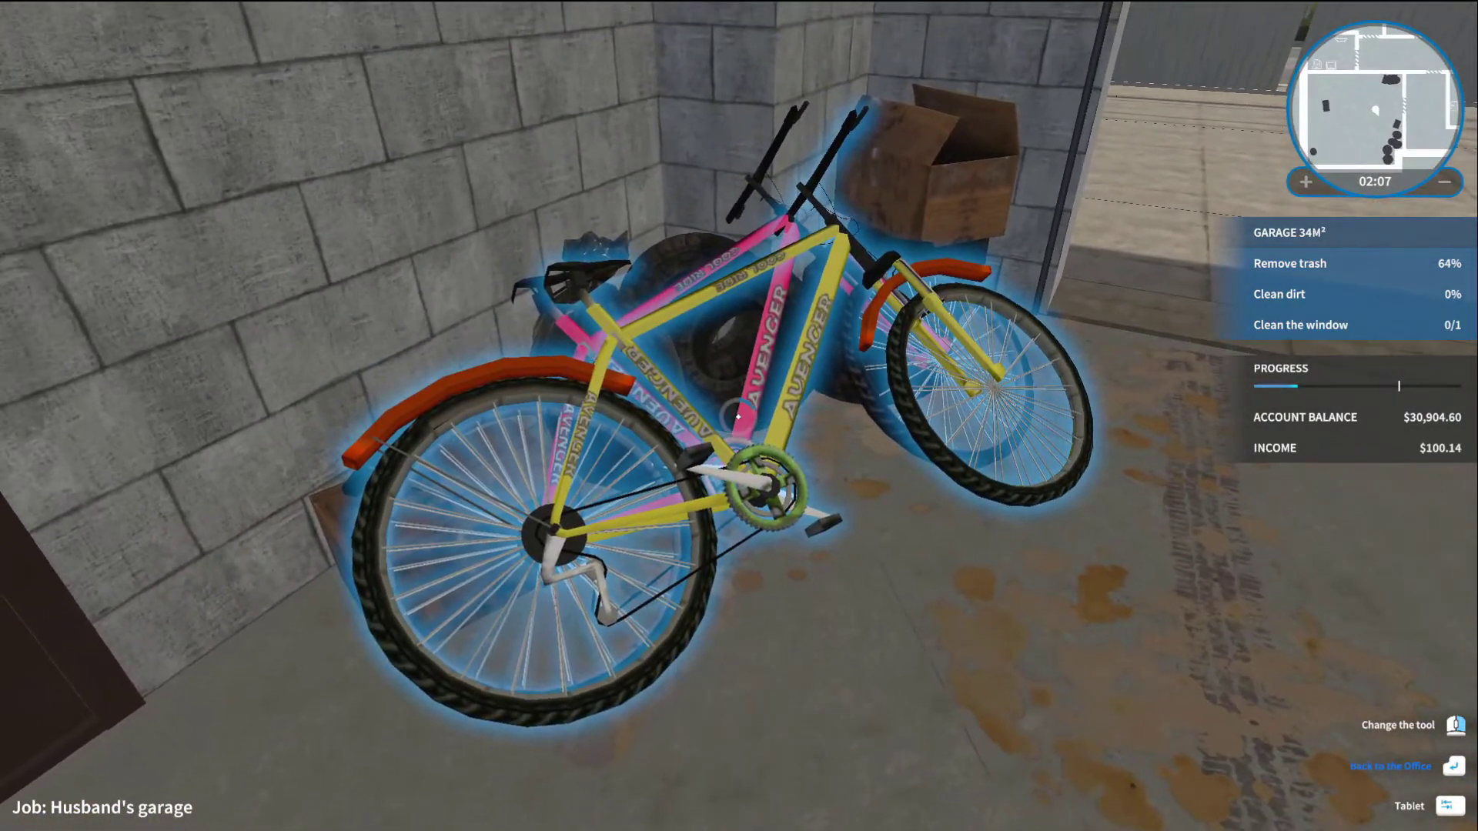
left_click(738, 415)
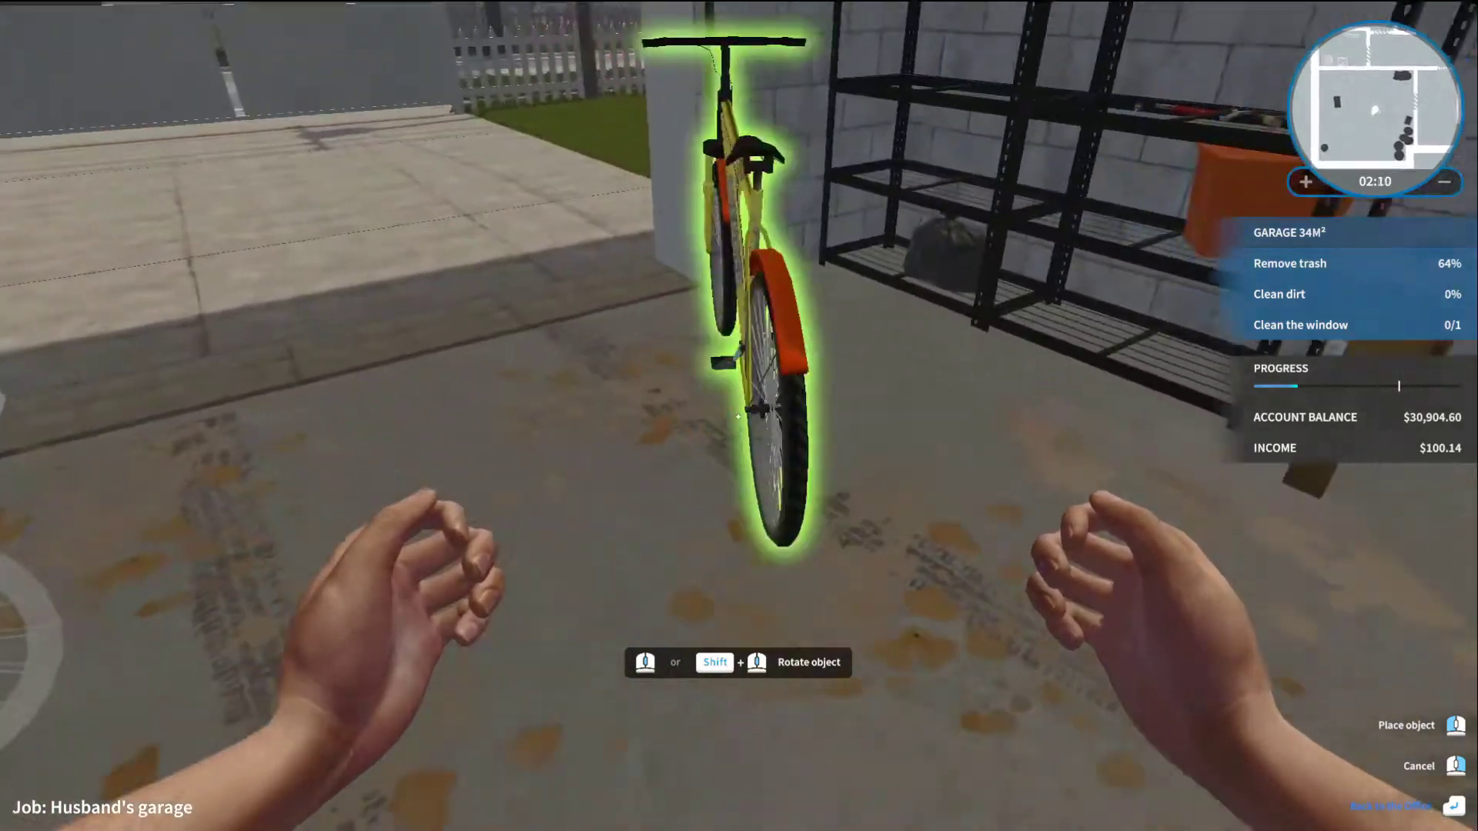
left_click(738, 416)
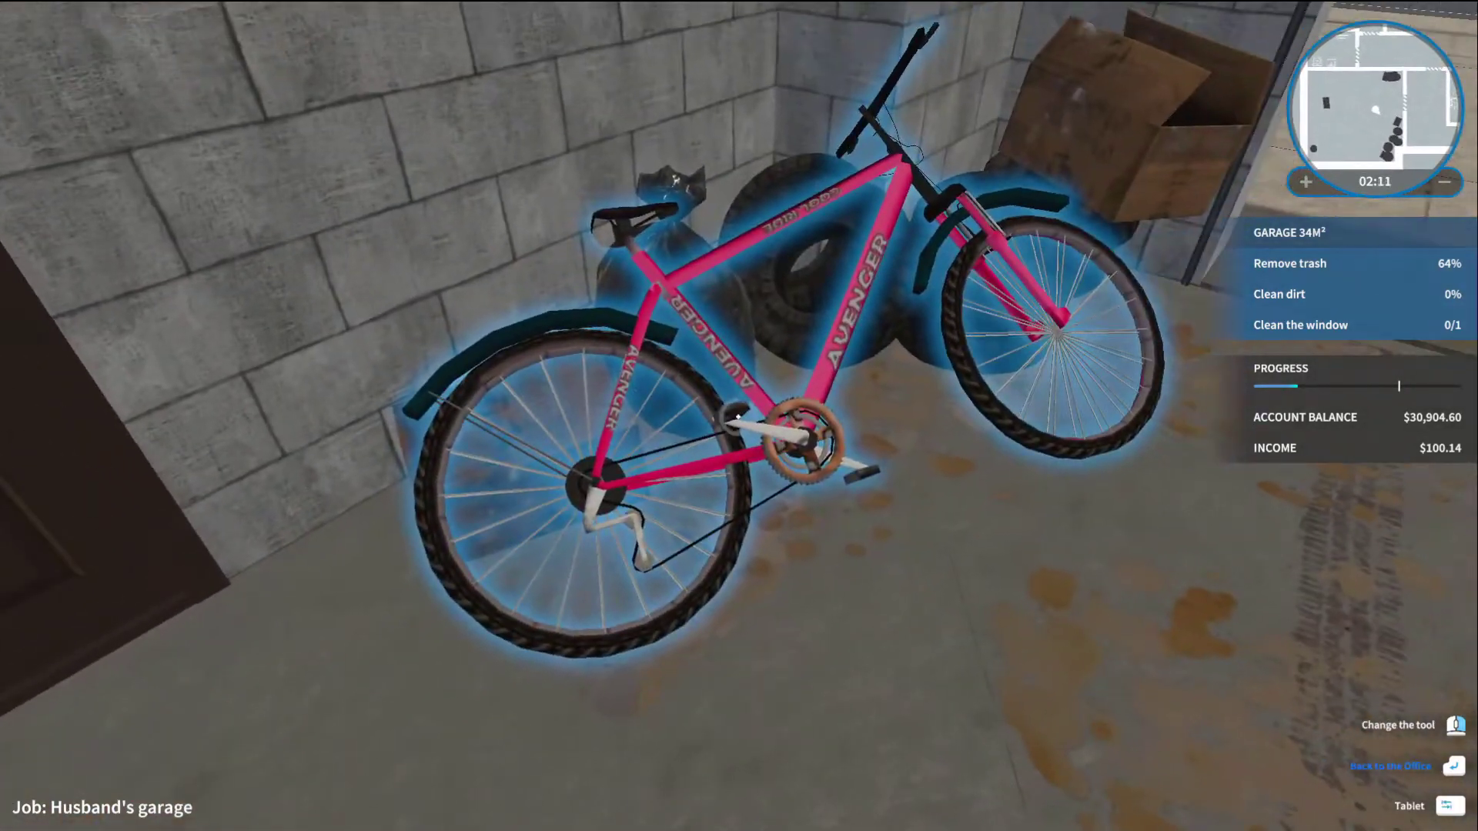
left_click(738, 416)
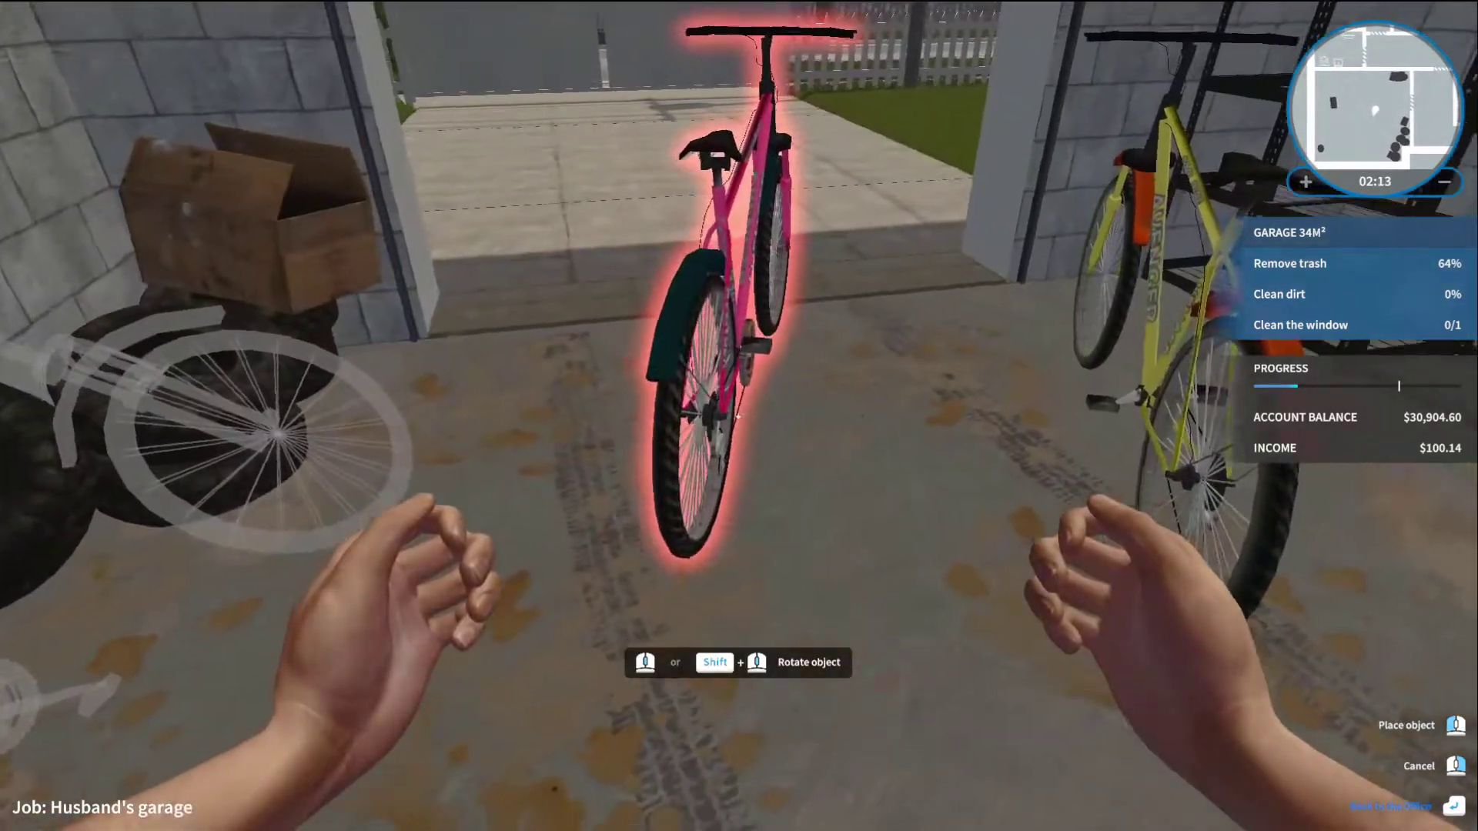
left_click(738, 415)
Step: Dispose of the trash bag, tires and cardboard box in the corner behind the bikes
left_click(738, 415)
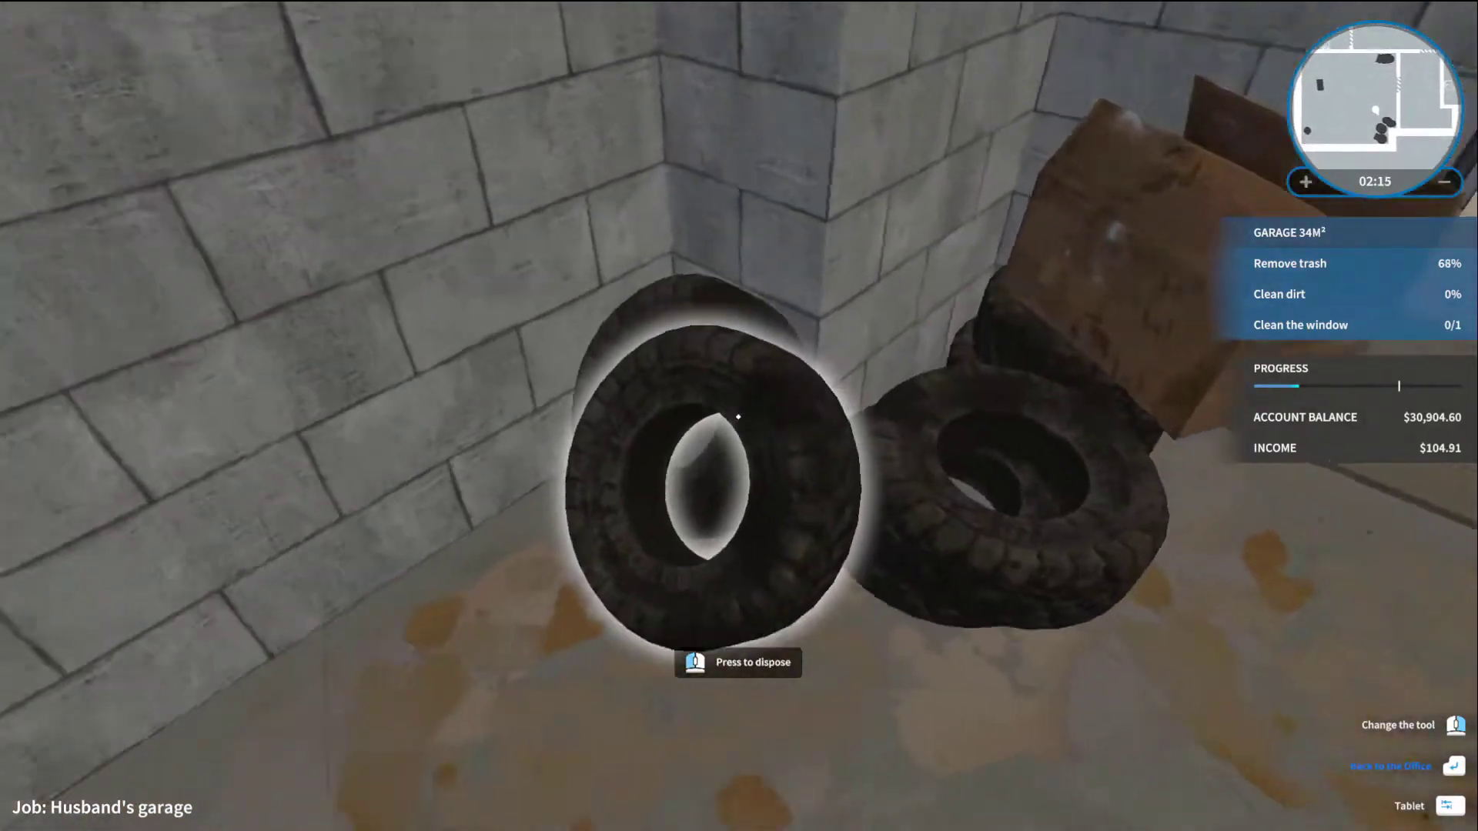
left_click(738, 416)
left_click(738, 417)
left_click(738, 416)
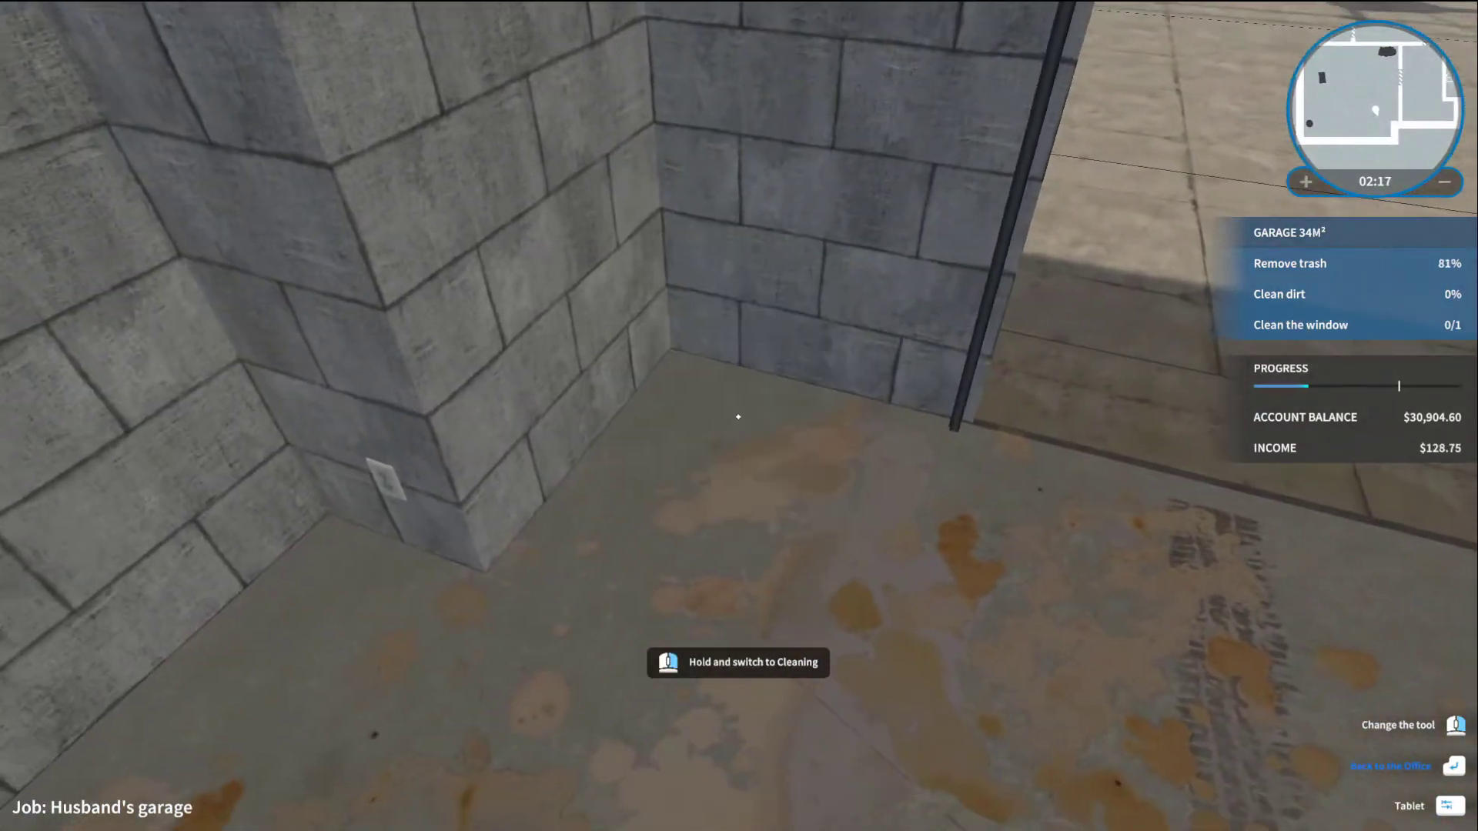
left_click(738, 415)
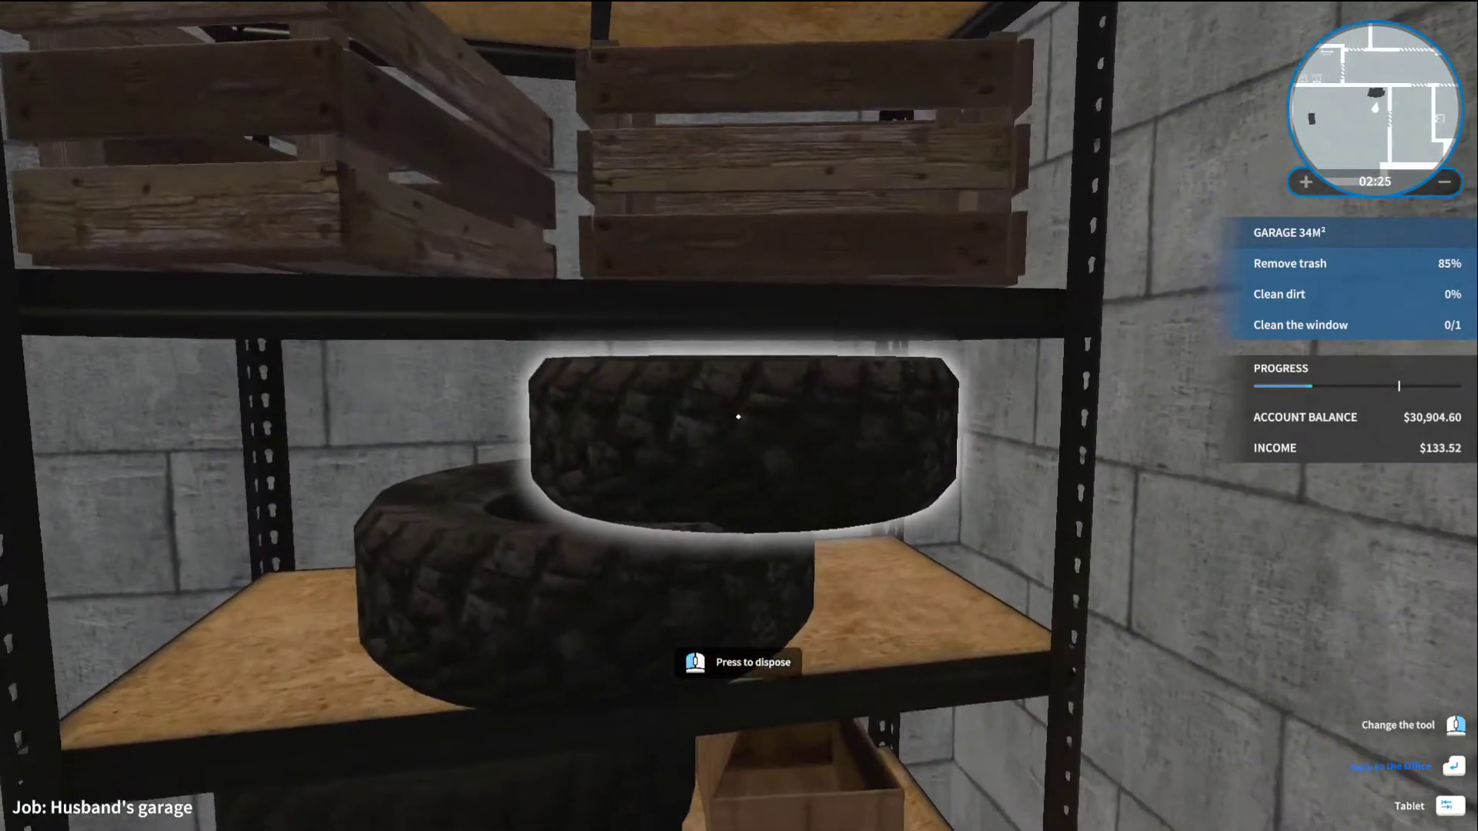
Step: Dispose of the shelf tyres, workbench crate and shelf trash bag, reaching 95% trash removal
left_click(739, 416)
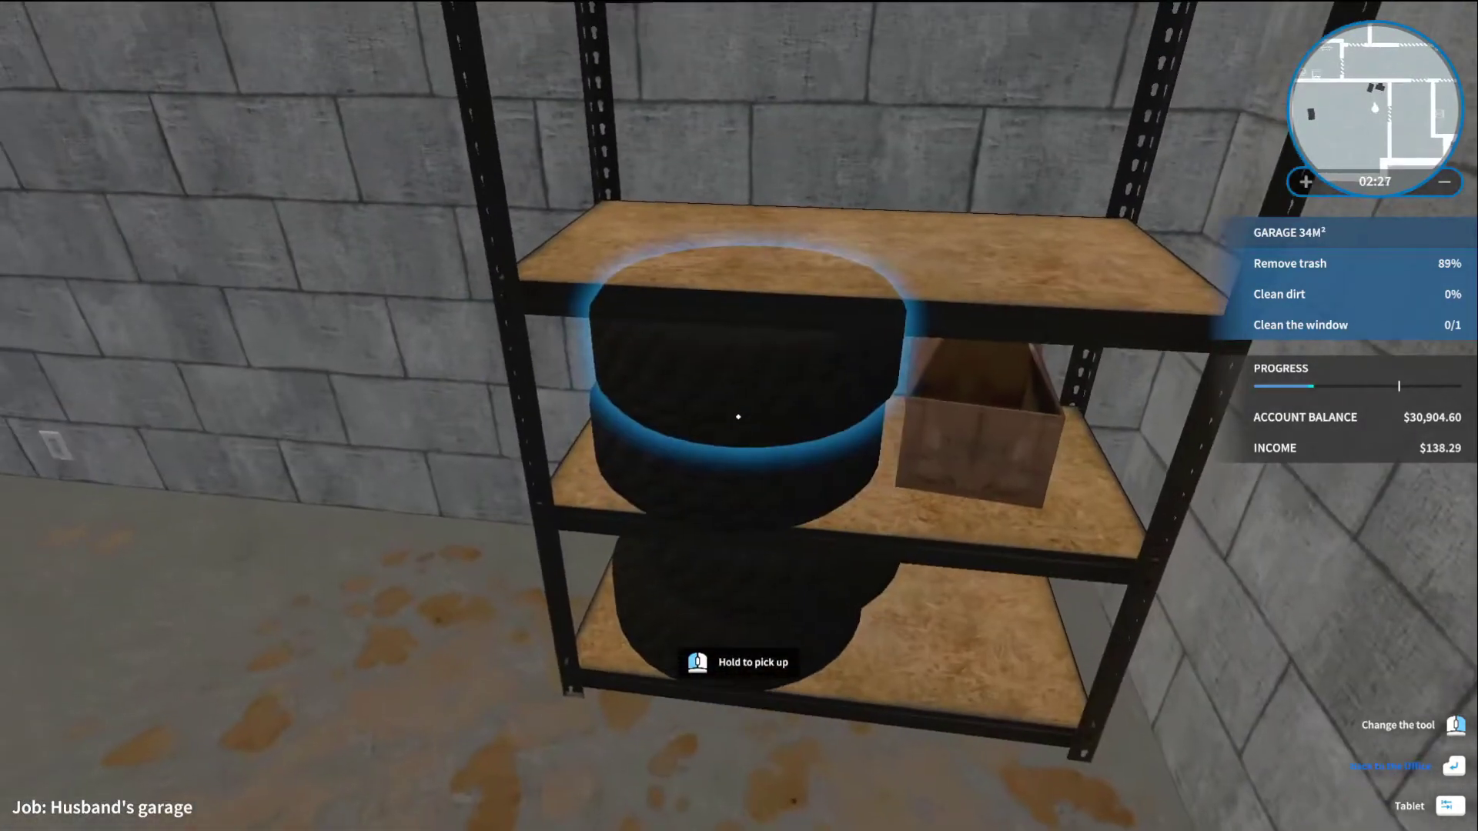
left_click(738, 416)
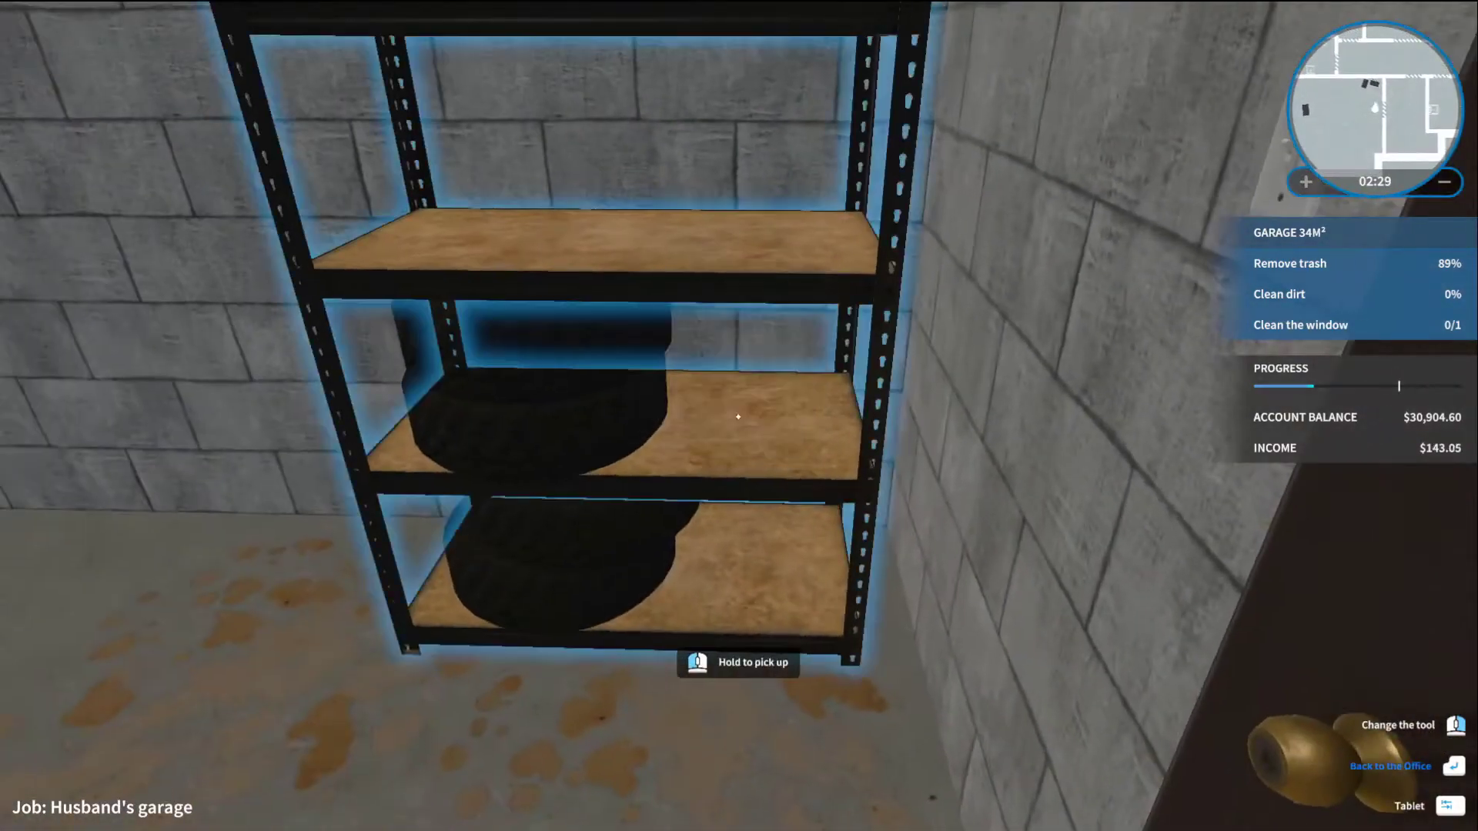
left_click(738, 416)
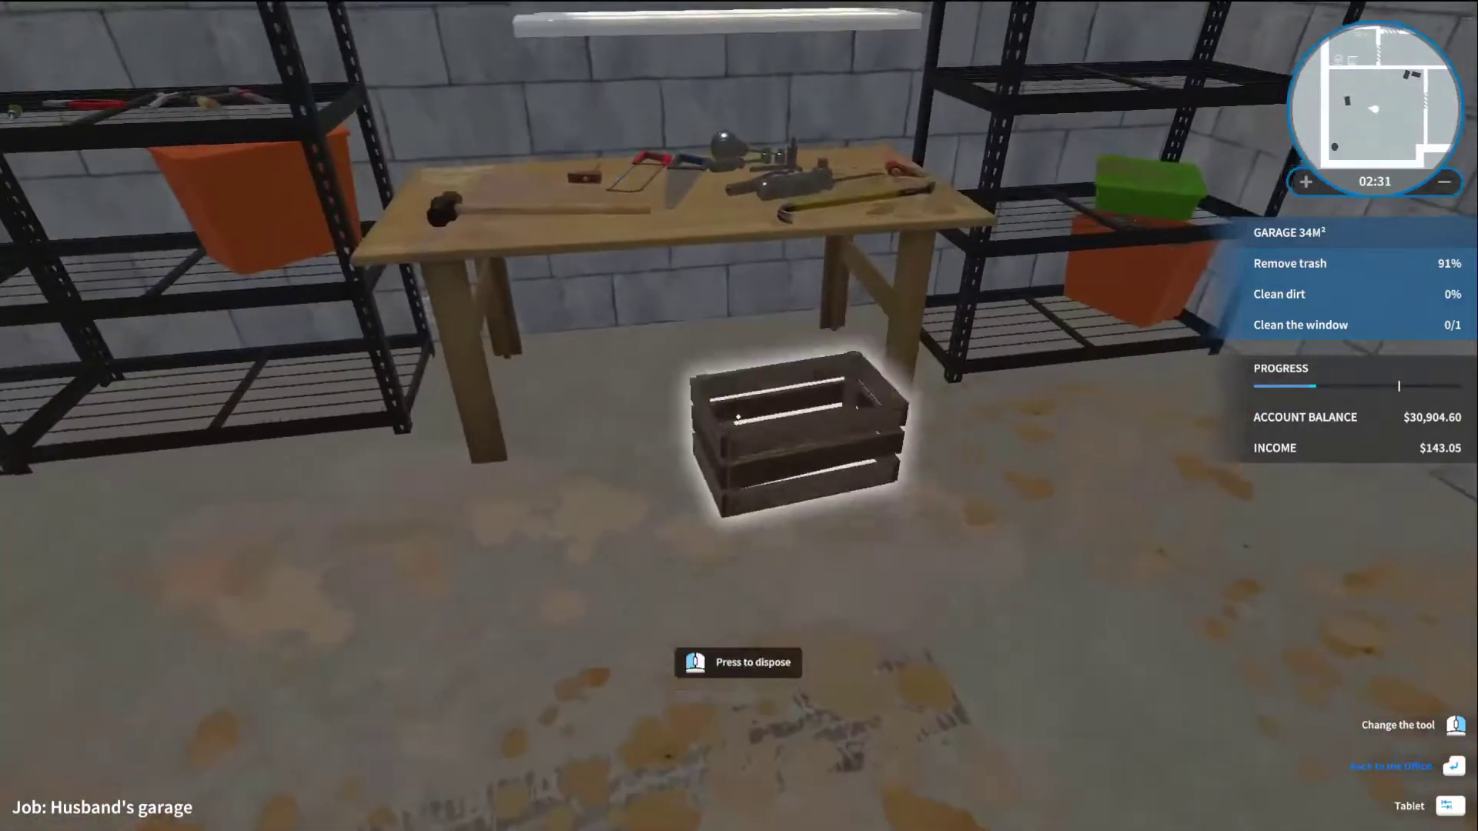
left_click(738, 416)
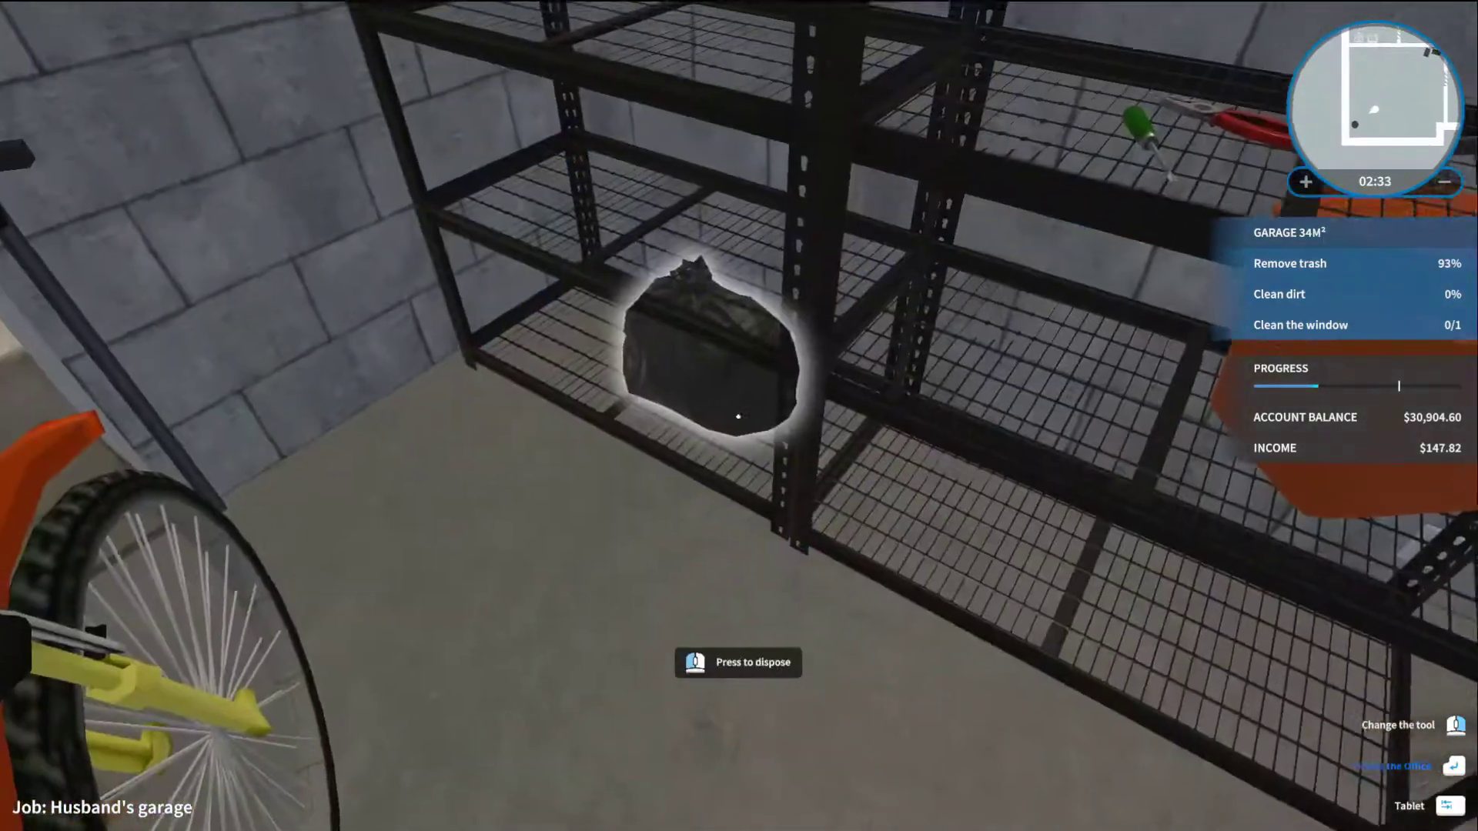
left_click(738, 416)
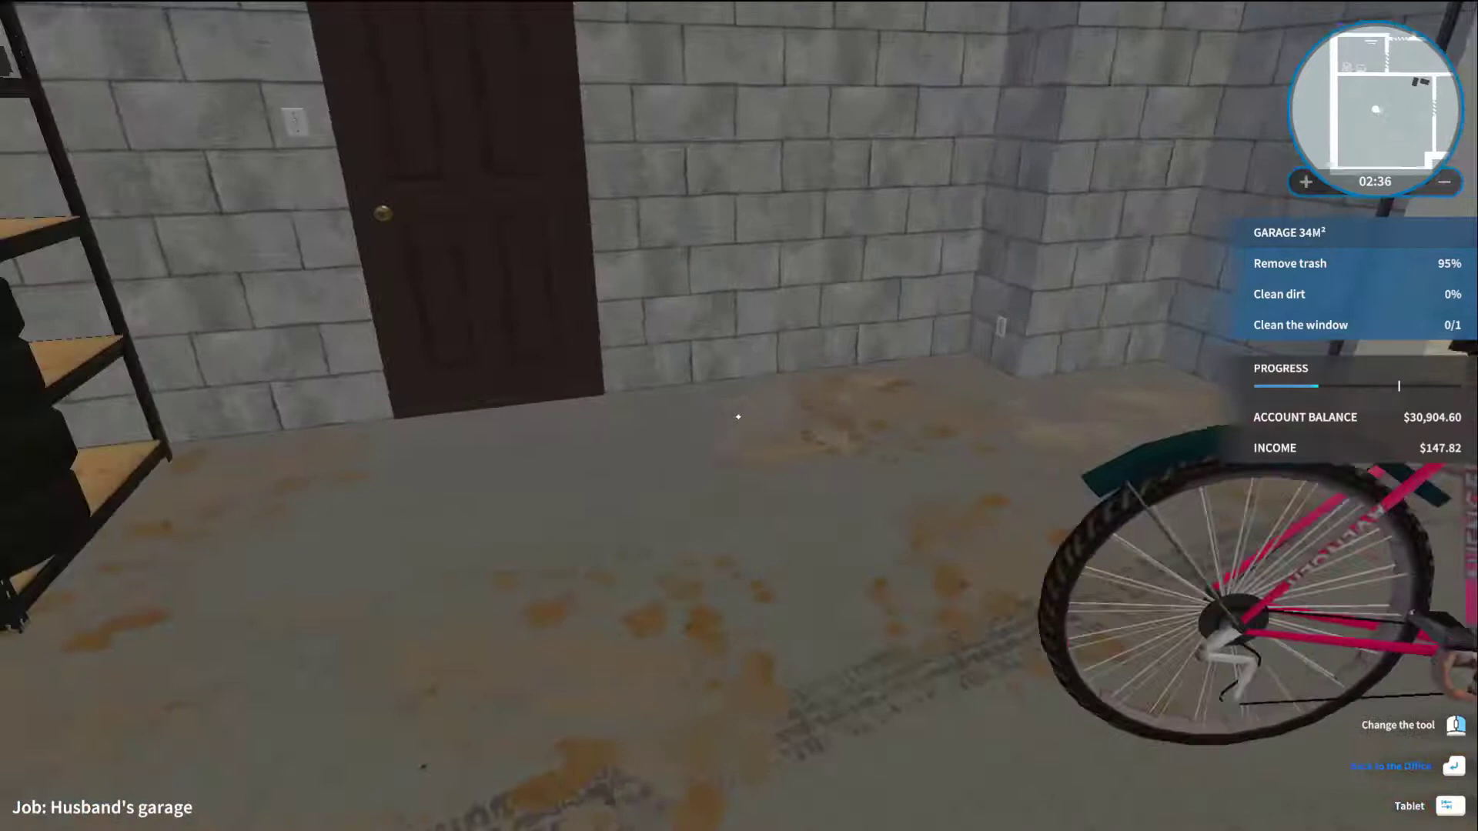
key("Tab")
Step: Equip the cleaning broom and scrub the floor stains by the wall and bikes to 91%
left_click(814, 326)
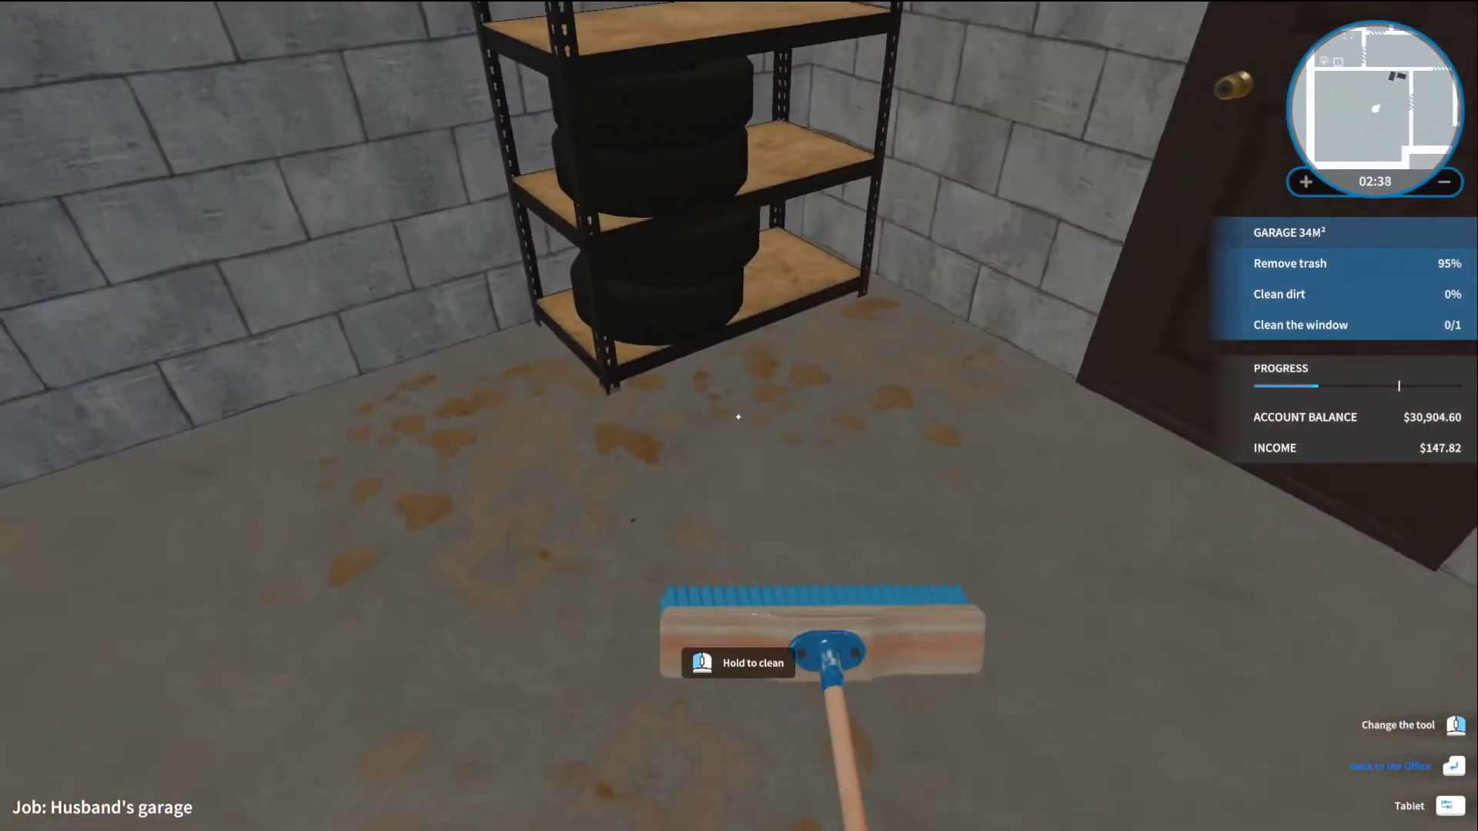
left_click_drag(738, 416, 738, 415)
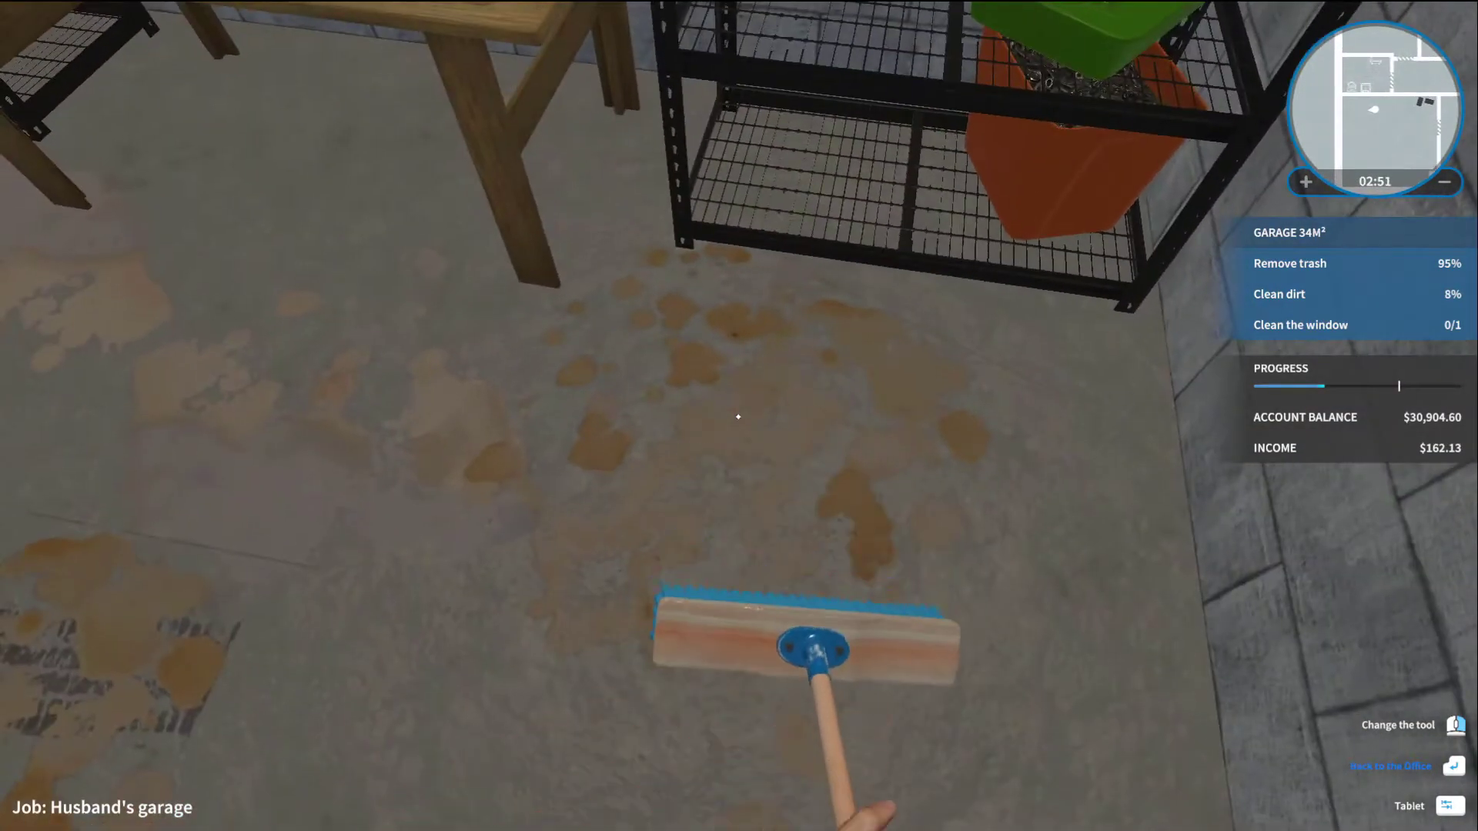
left_click_drag(738, 416, 738, 415)
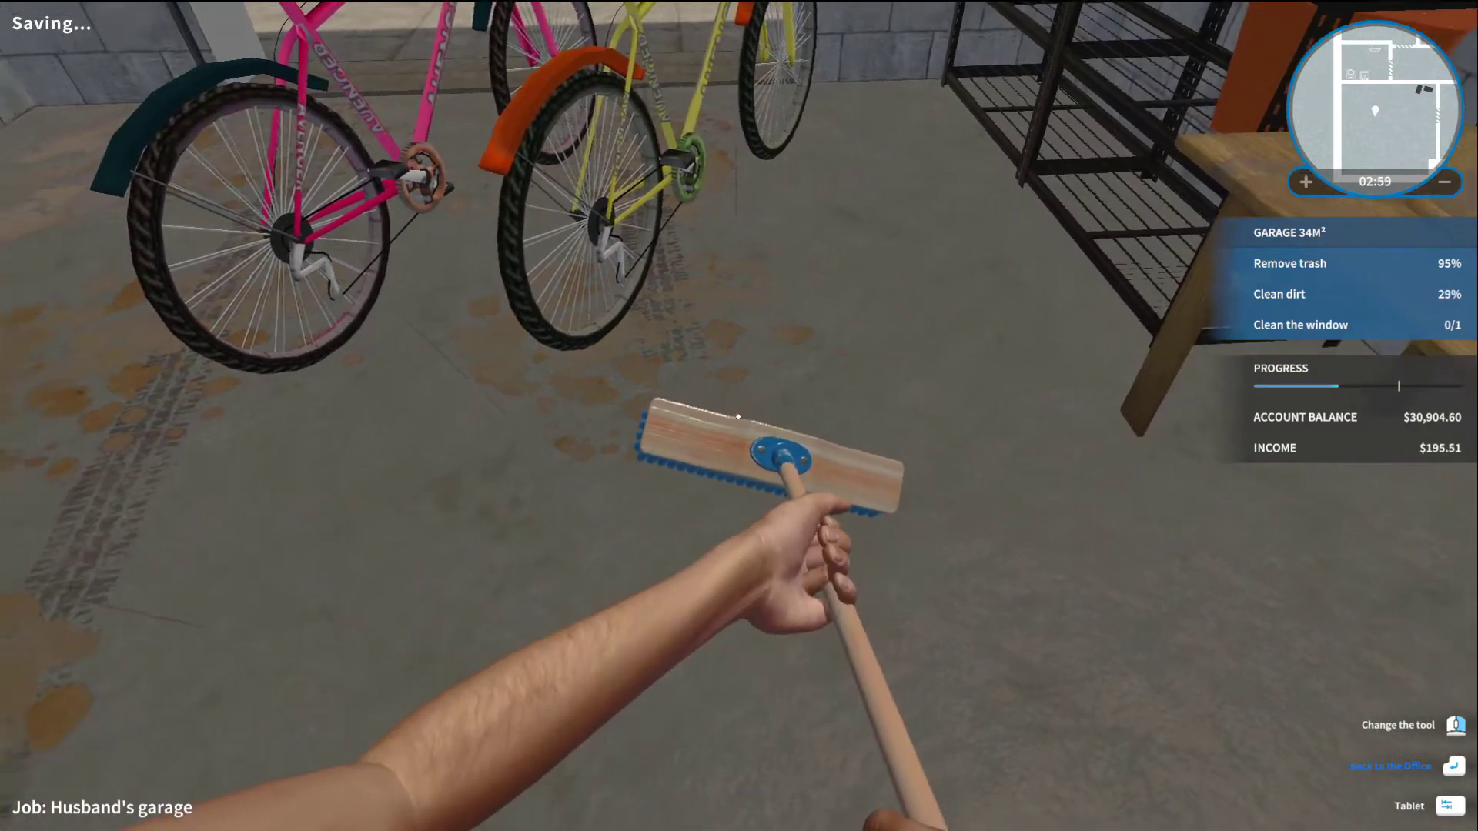
left_click_drag(739, 417, 740, 415)
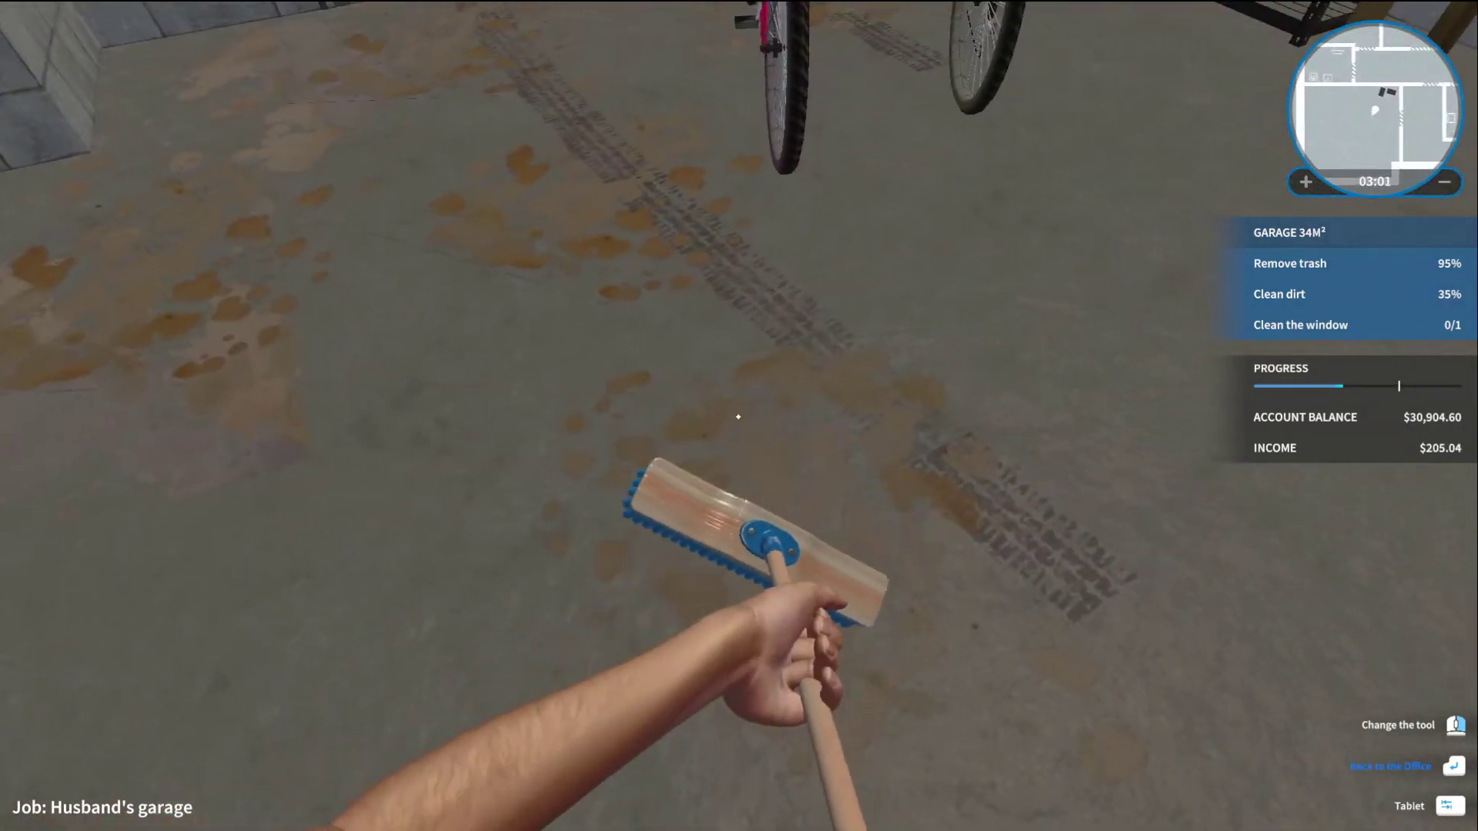
left_click_drag(739, 415, 740, 416)
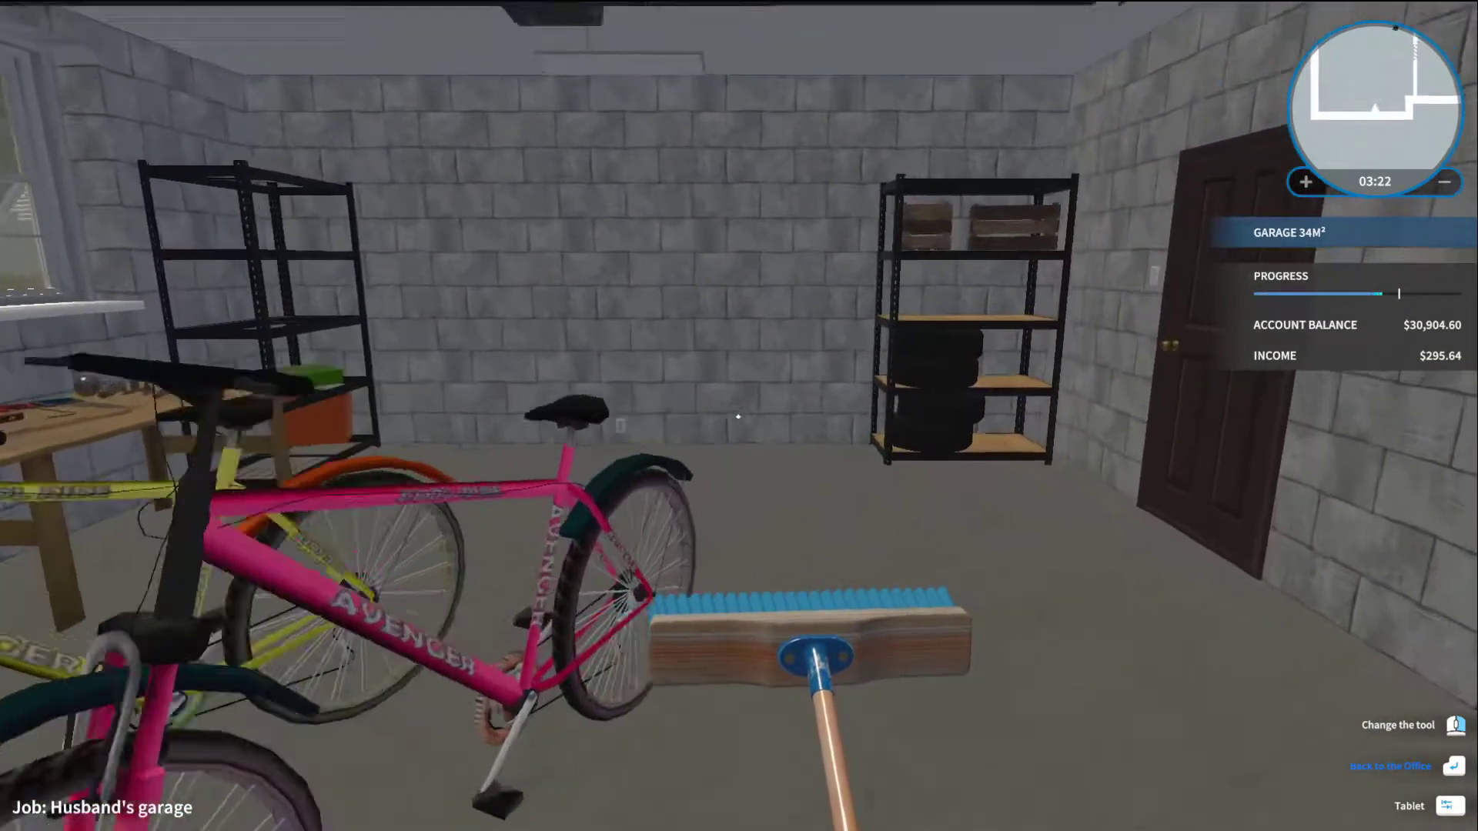
left_click_drag(739, 417, 739, 416)
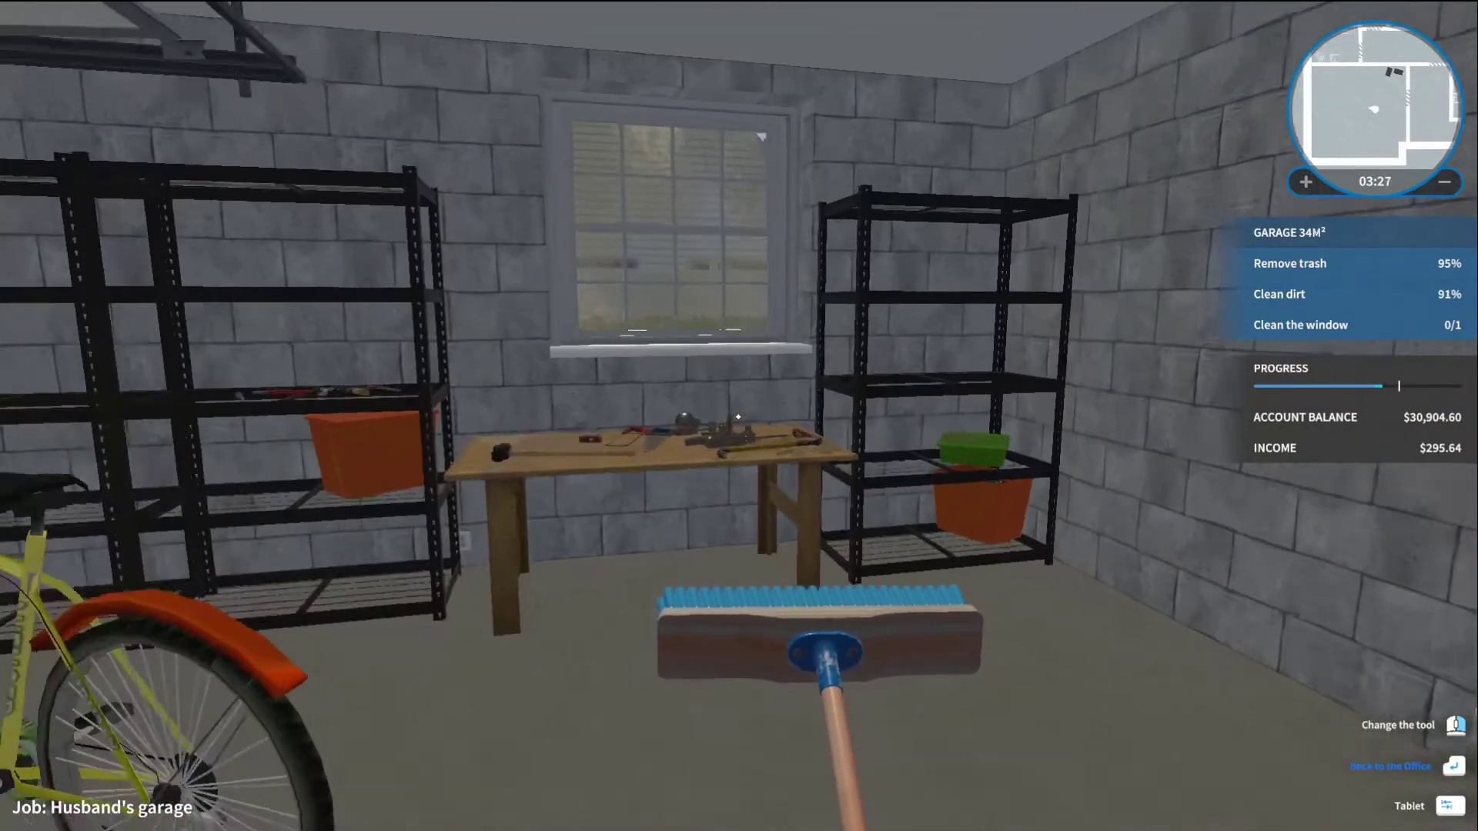
Step: Walk to the garage window and squeegee its top panes and remaining streaks clean
key("w")
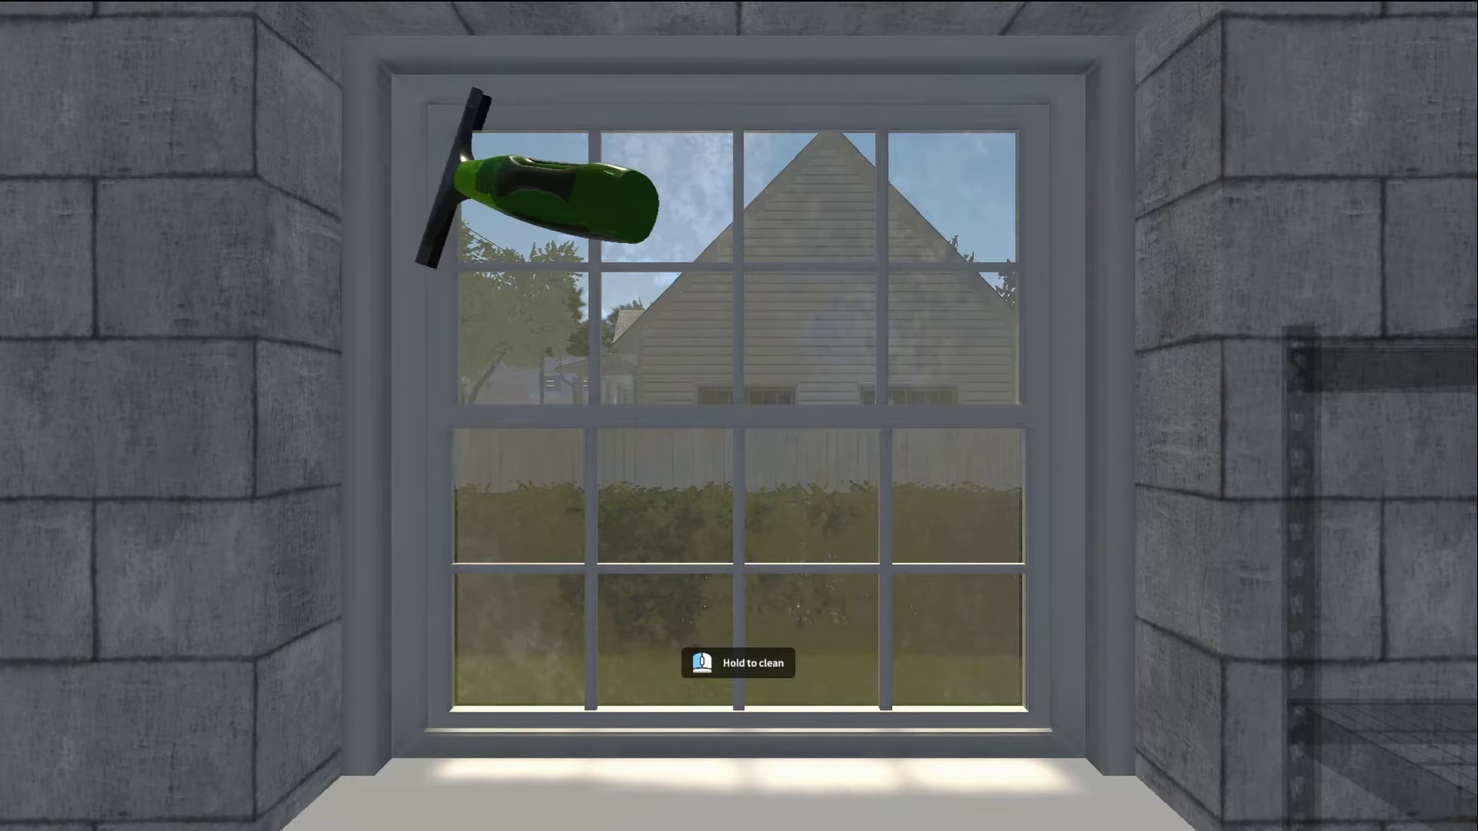
left_click_drag(463, 185, 444, 173)
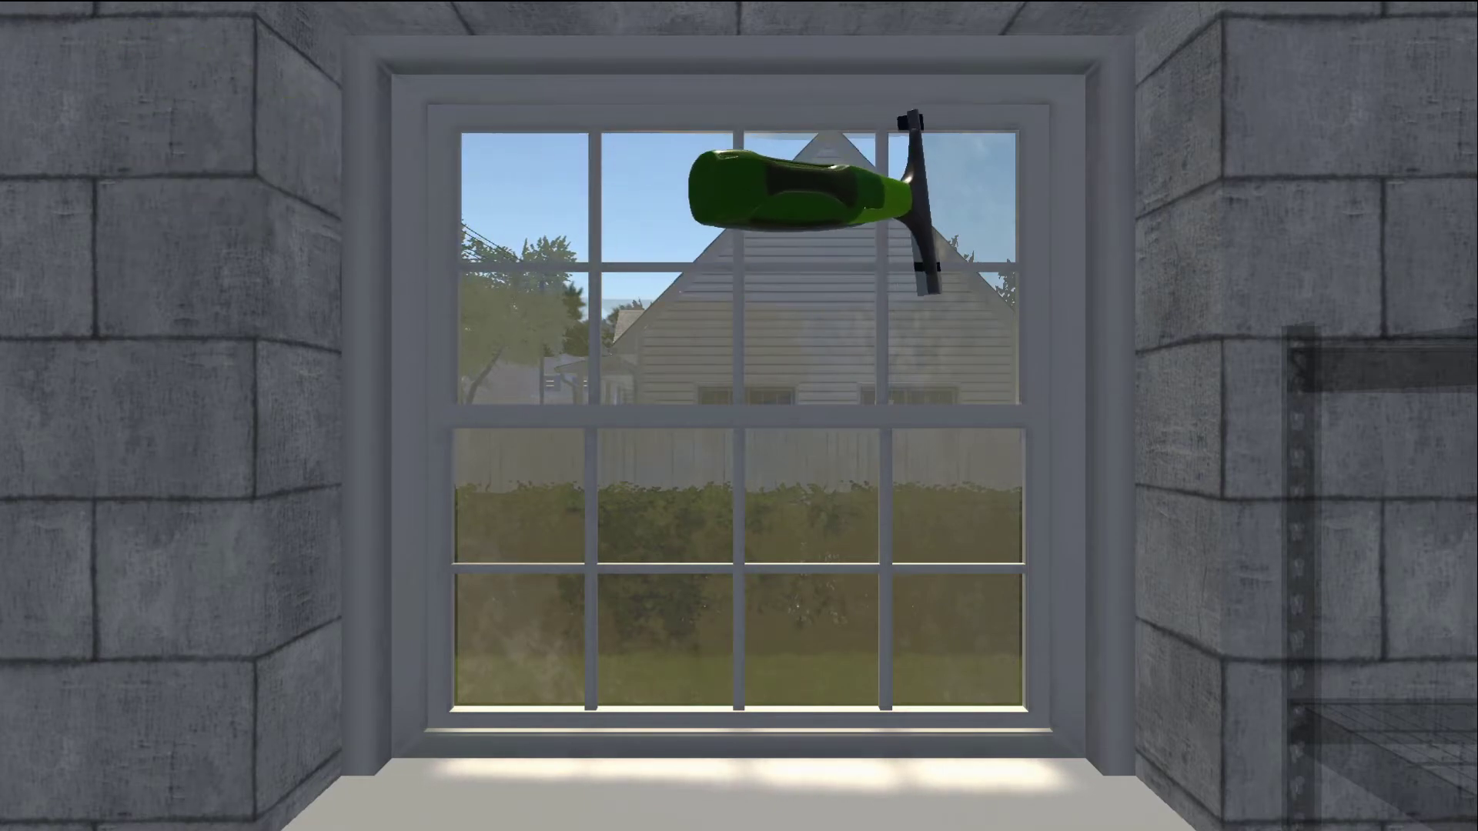
mouse_move(912, 196)
left_mouse_down()
mouse_move(981, 185)
mouse_move(936, 191)
left_mouse_up()
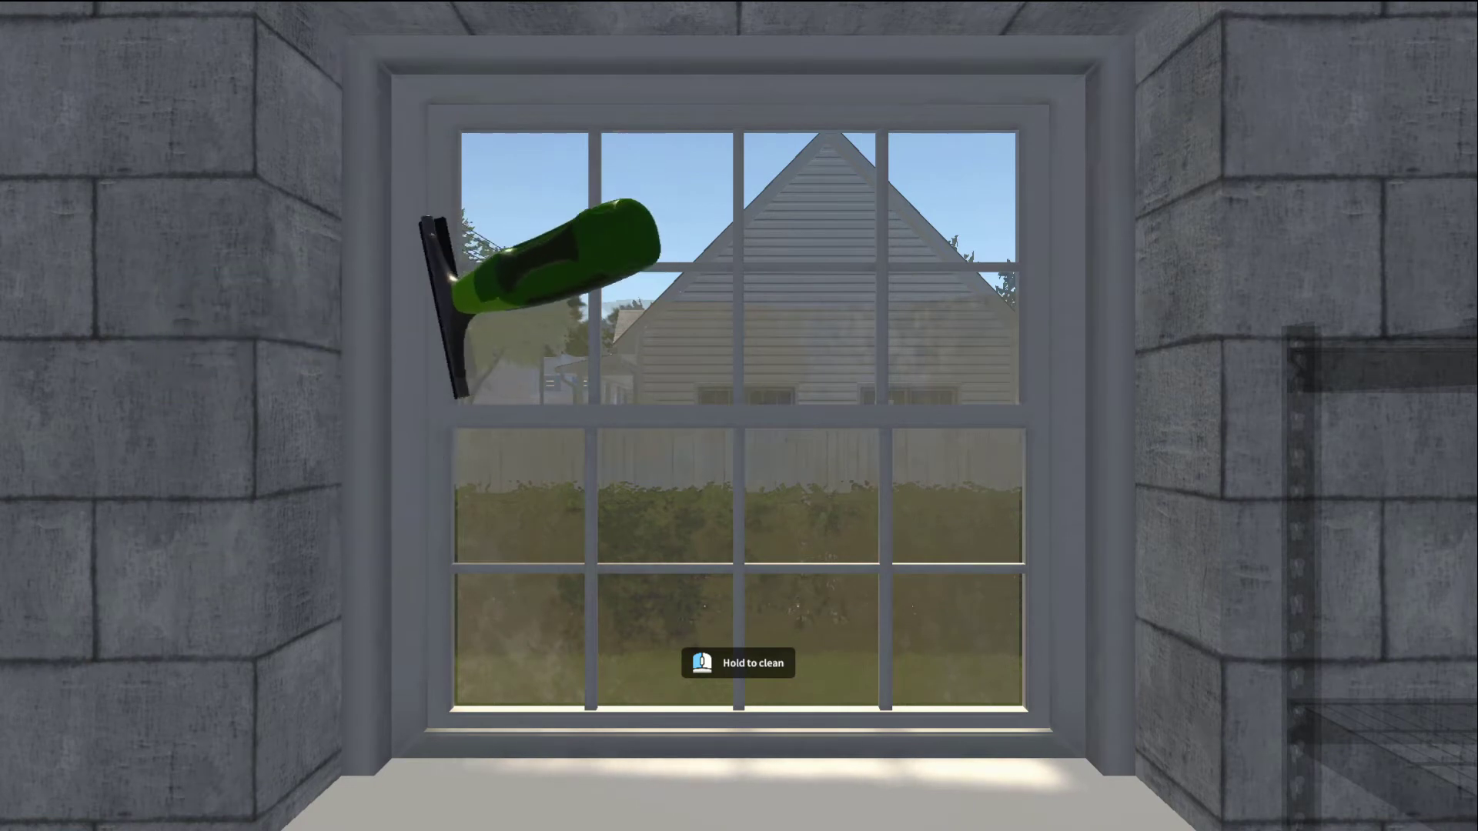
left_click_drag(445, 300, 456, 312)
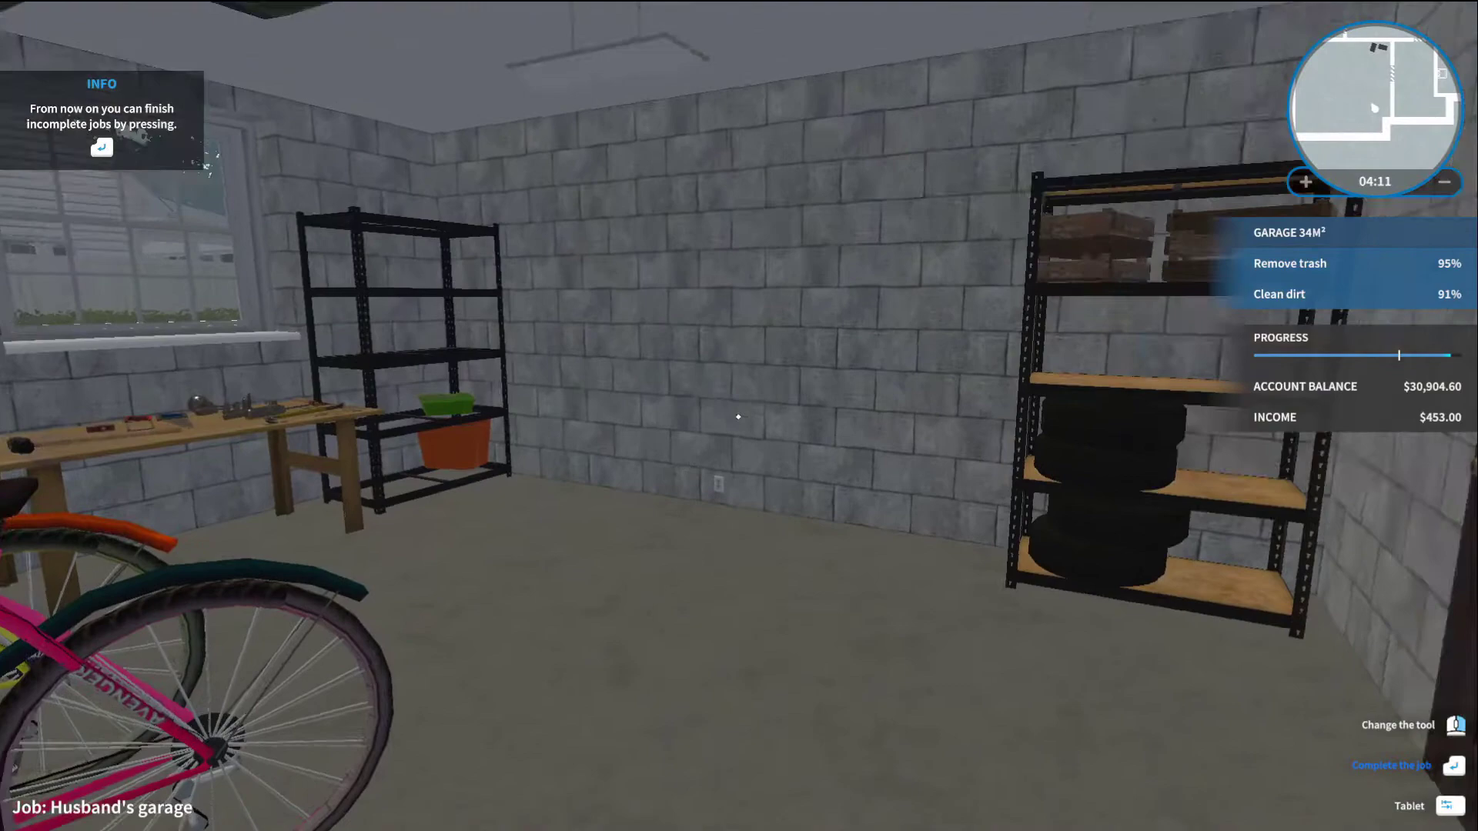
Step: Switch to the move-objects tool and throw away the two crates on the shelf
key("Tab")
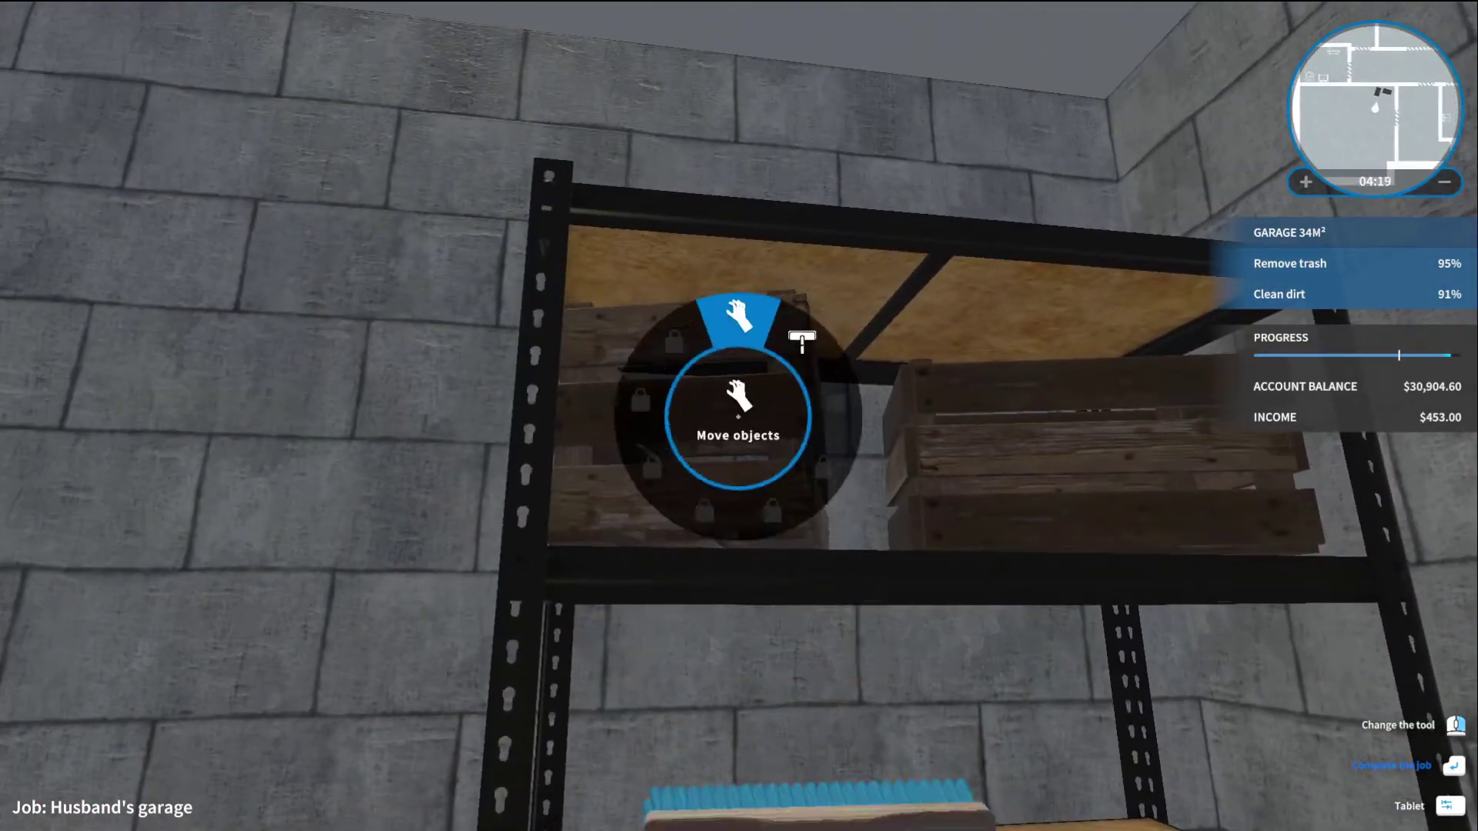
left_click(800, 343)
left_click(740, 415)
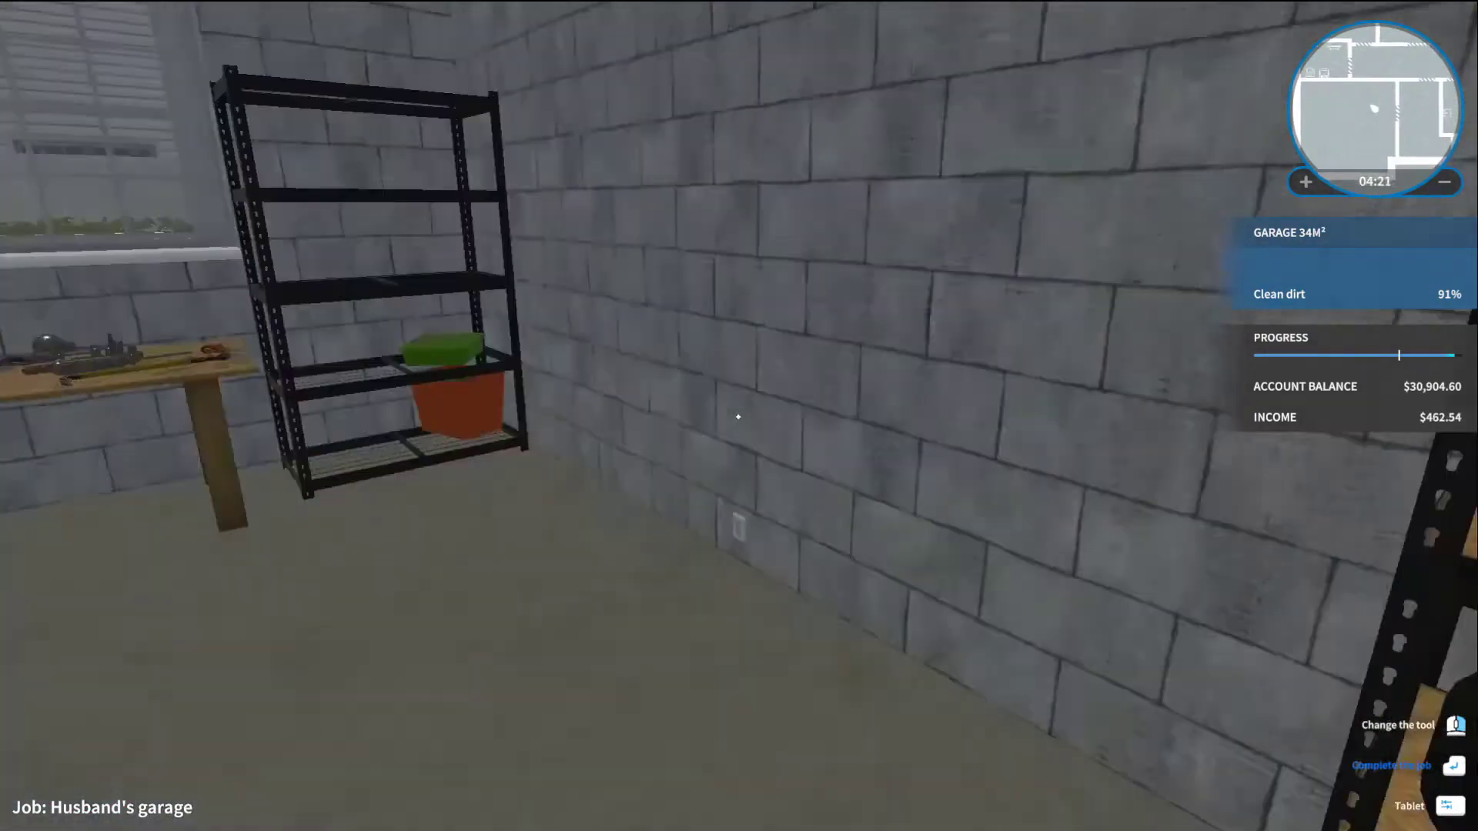
Step: Switch back to the broom and sweep the dirty floor by the workbench, reaching 97%
key("Tab")
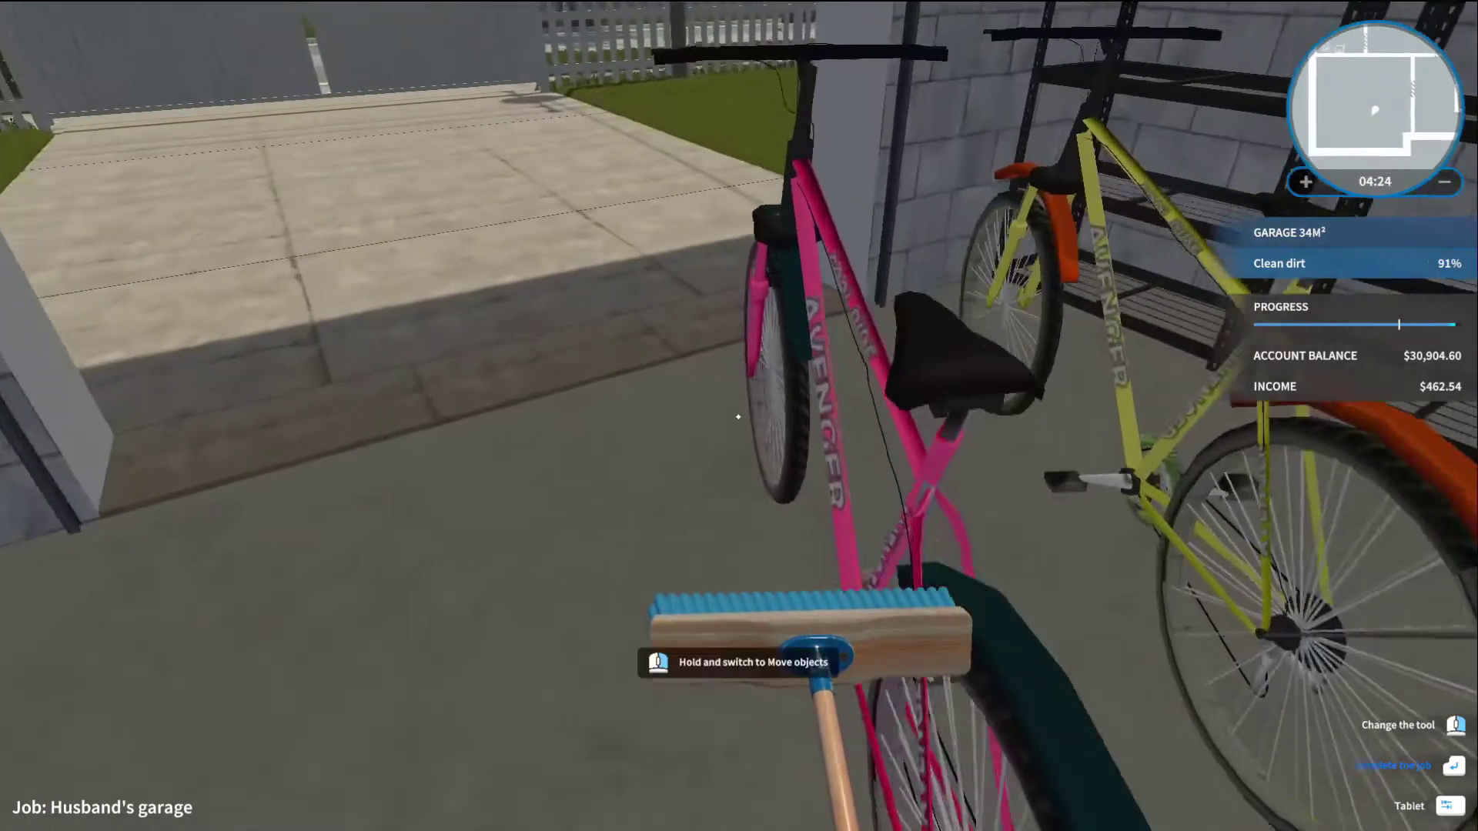
key("w")
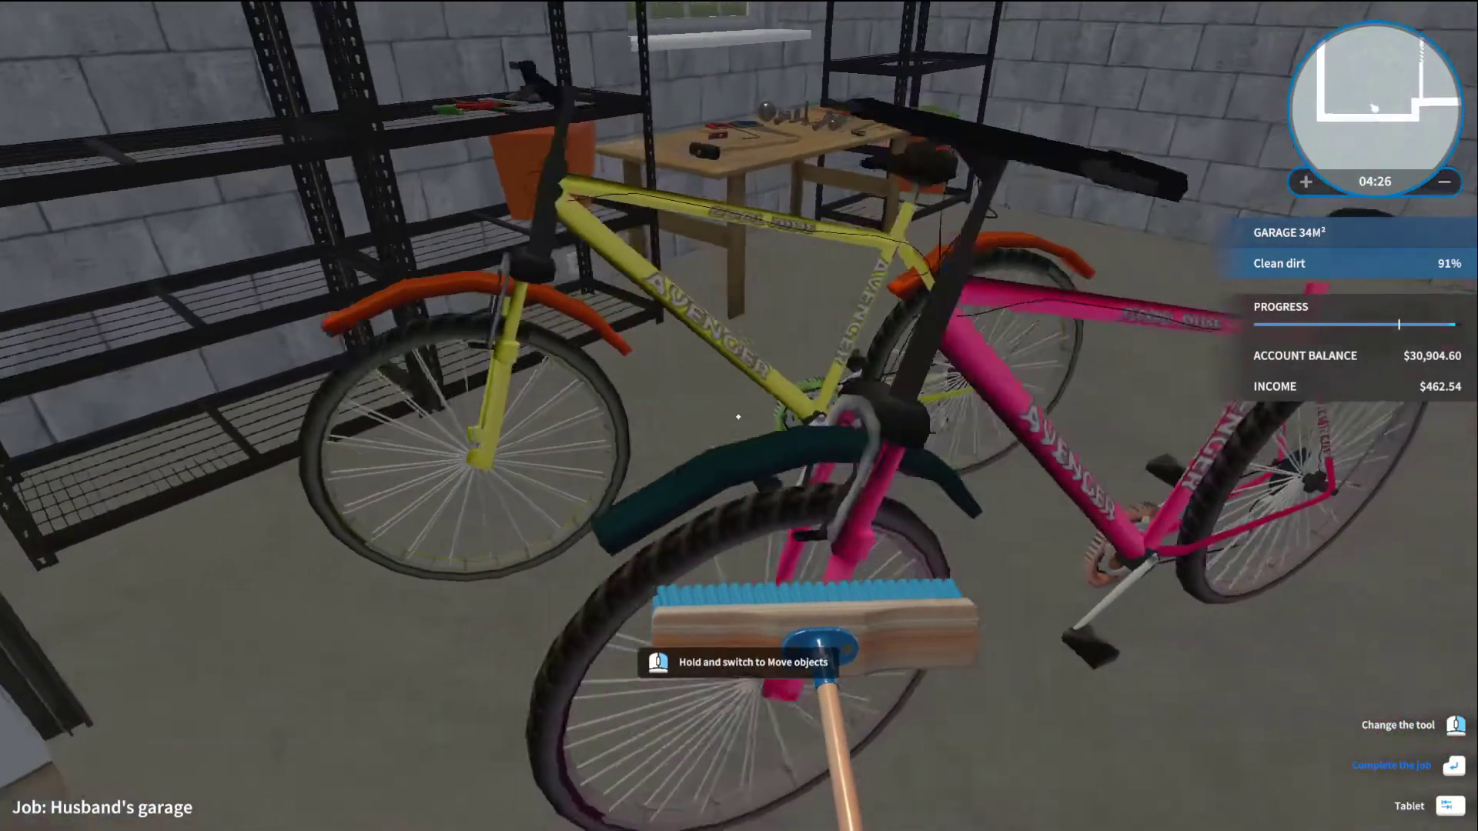
key("w")
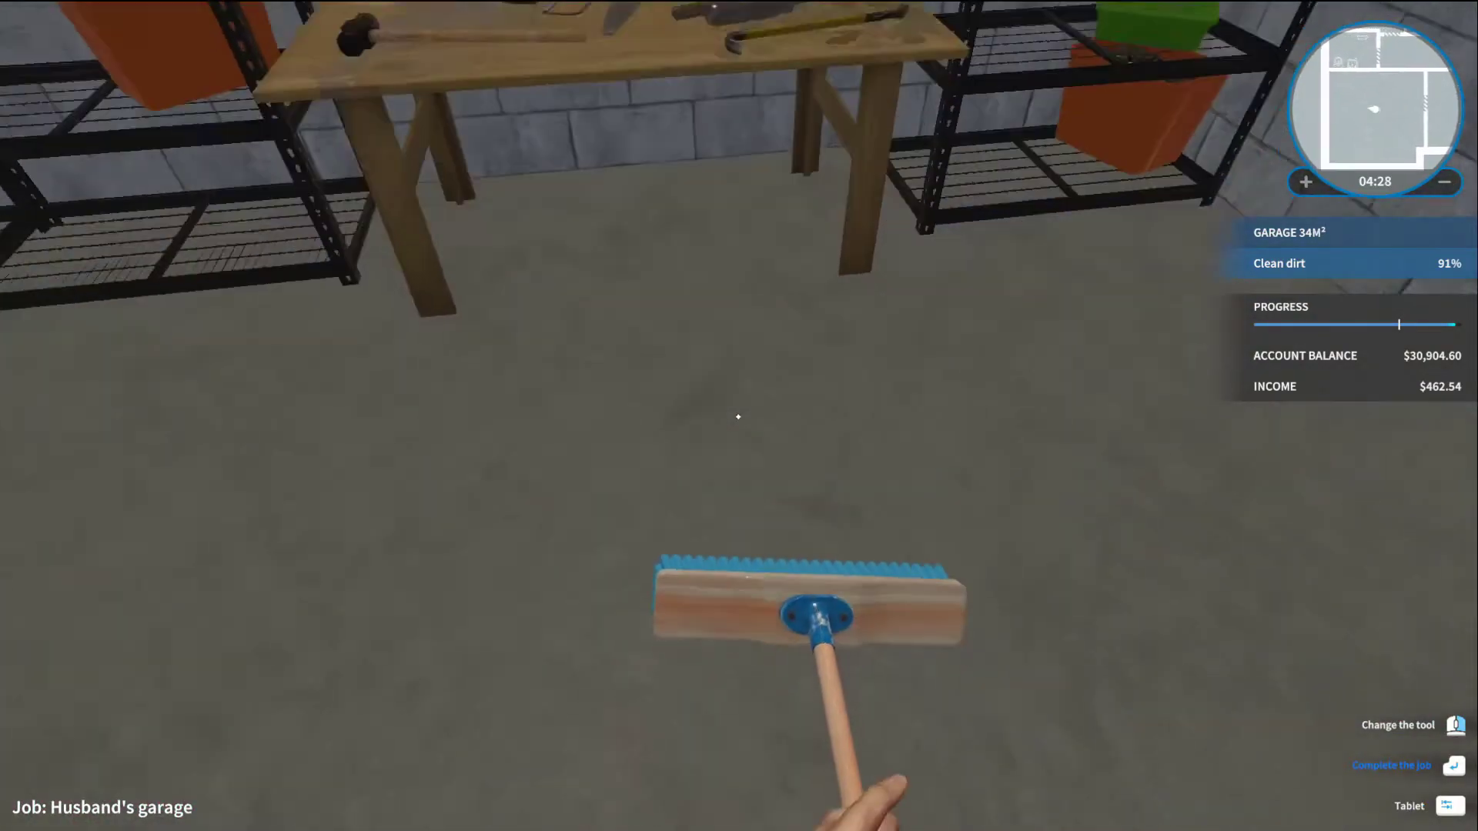
left_click(739, 415)
key("w")
left_click_drag(740, 415, 739, 416)
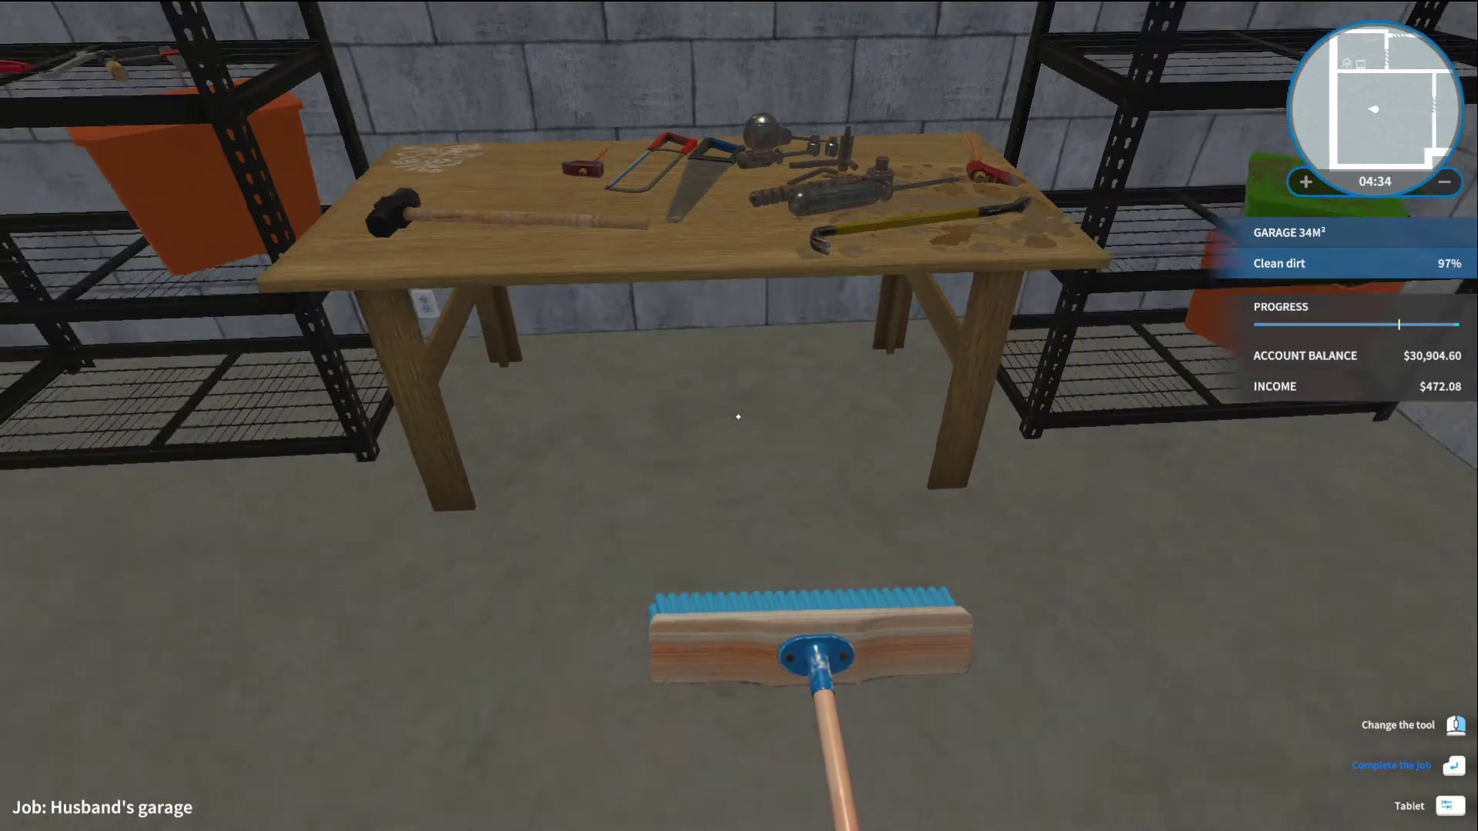
Step: Walk around the garage and bicycles checking for remaining dirt
key("w")
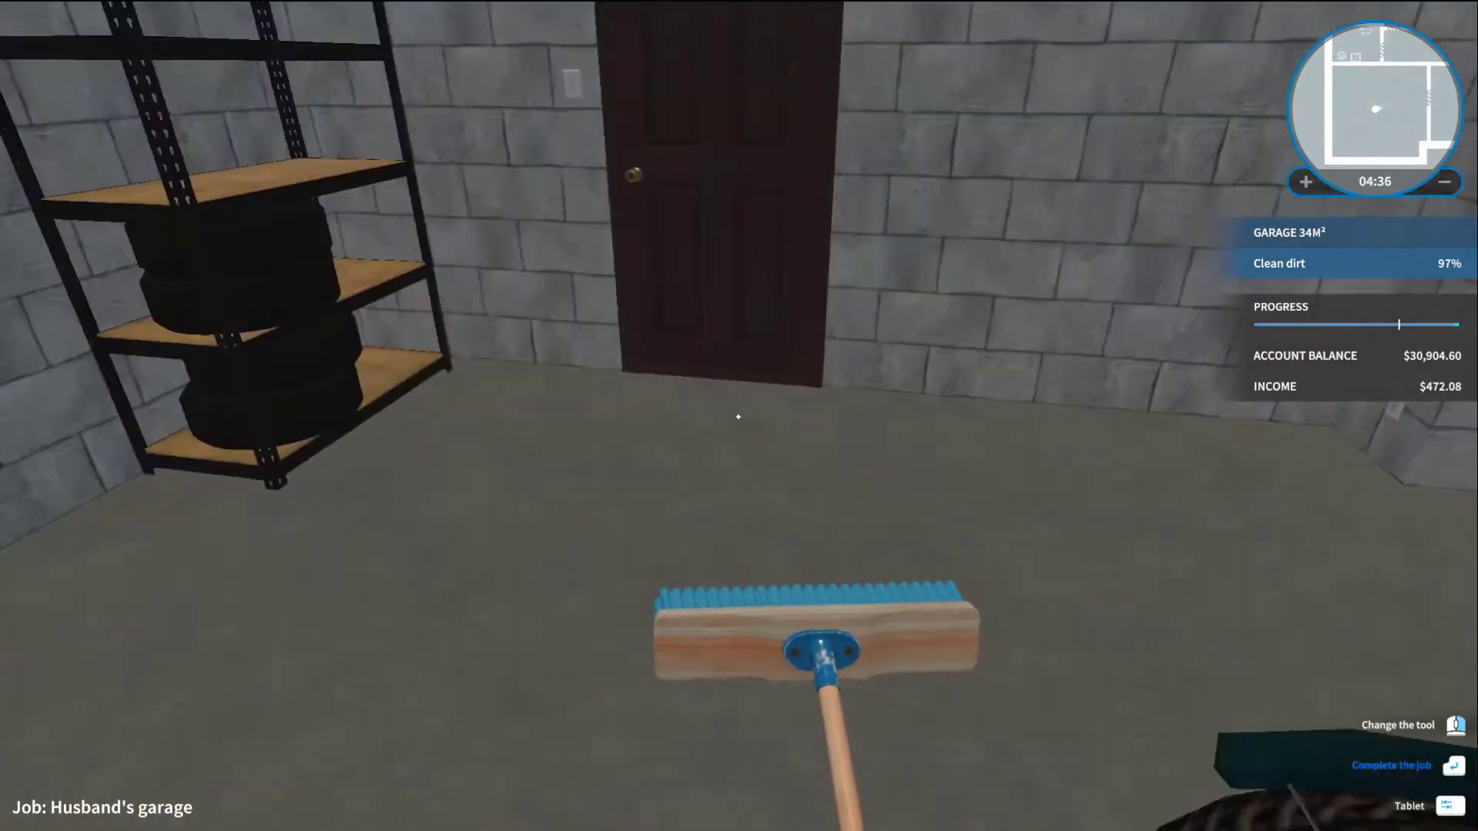
key("w")
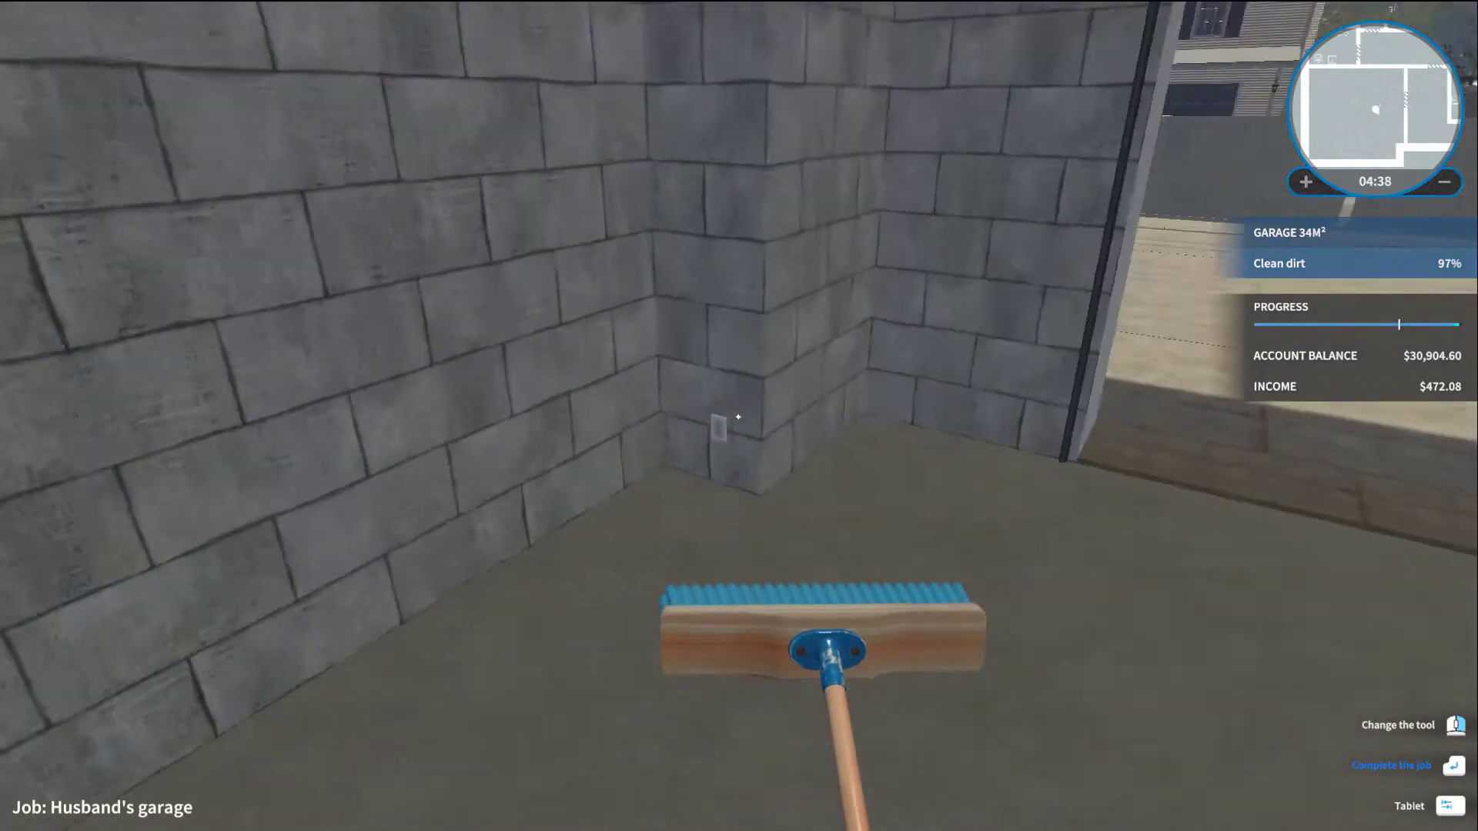
key("w")
key("w")
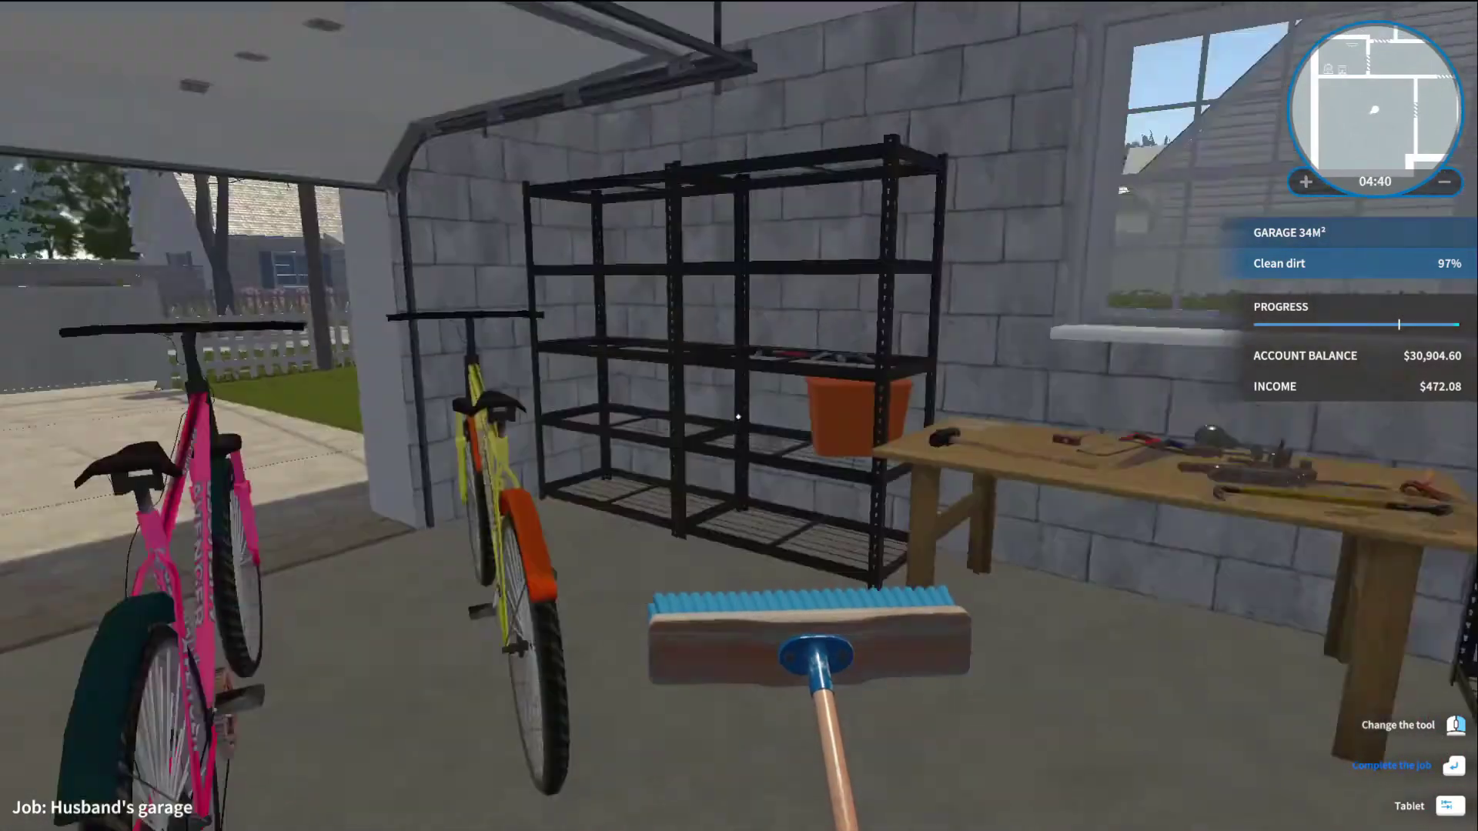
key("w")
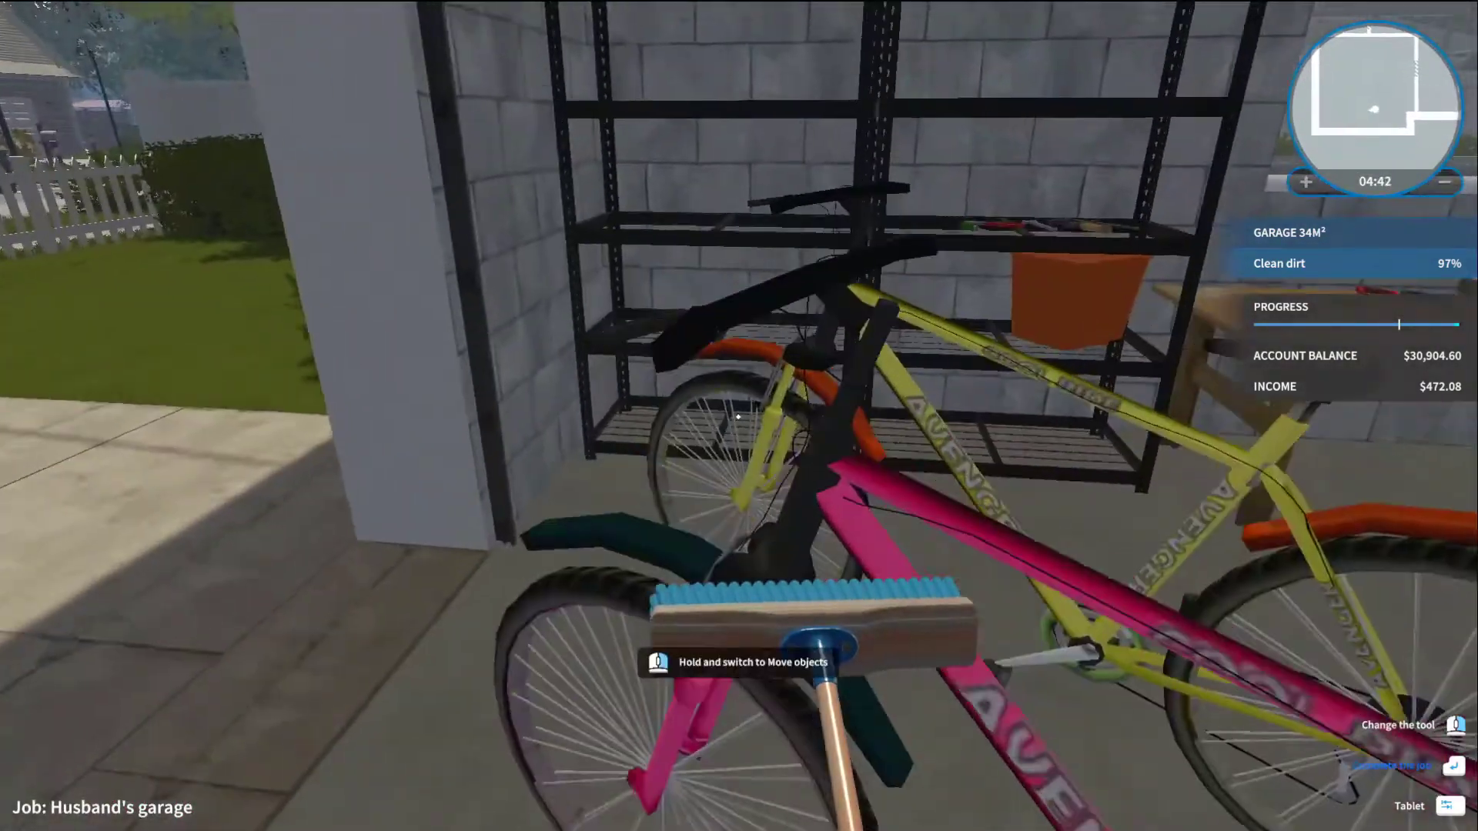
key("w")
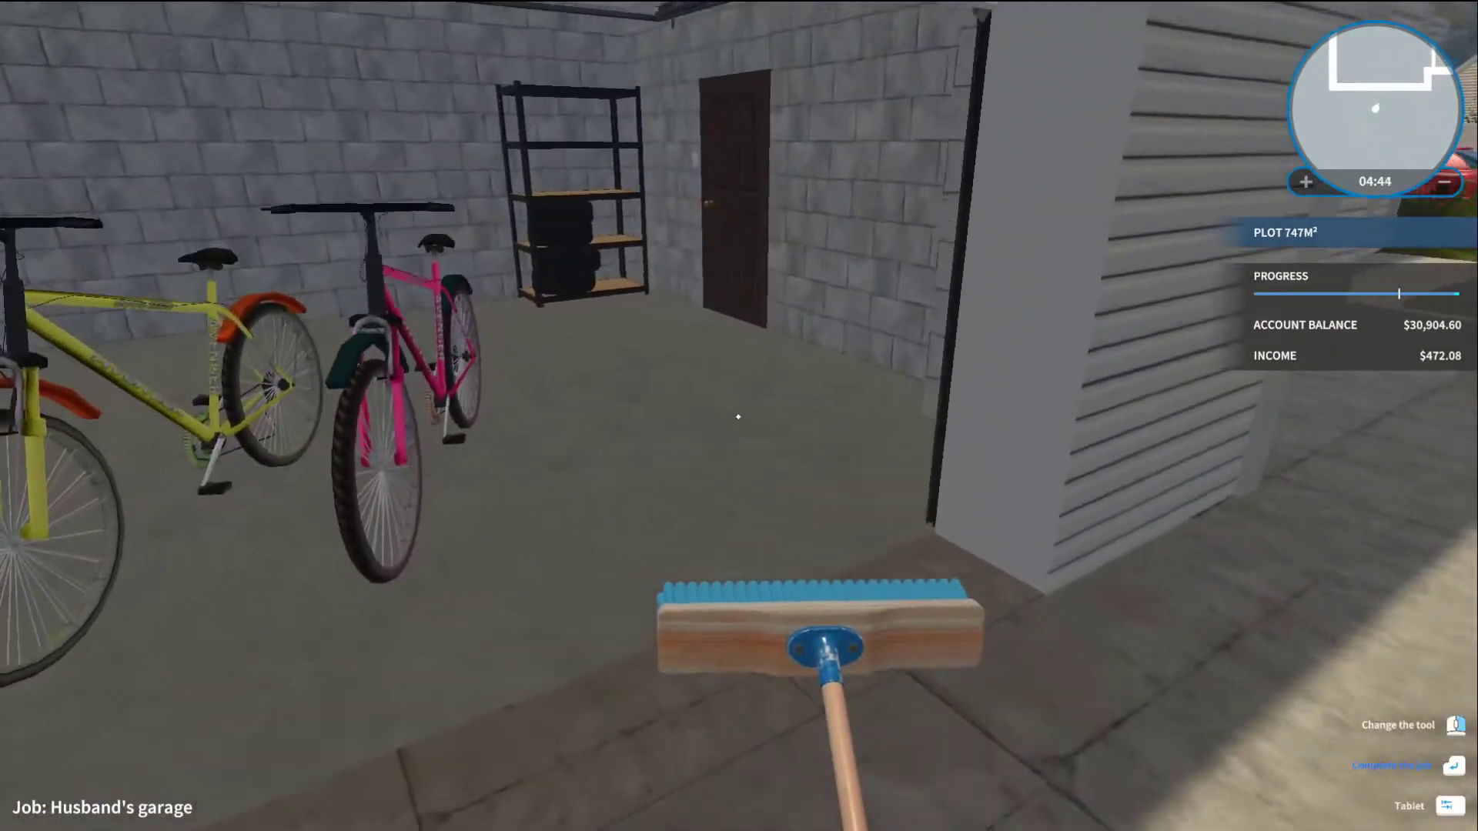
key("w")
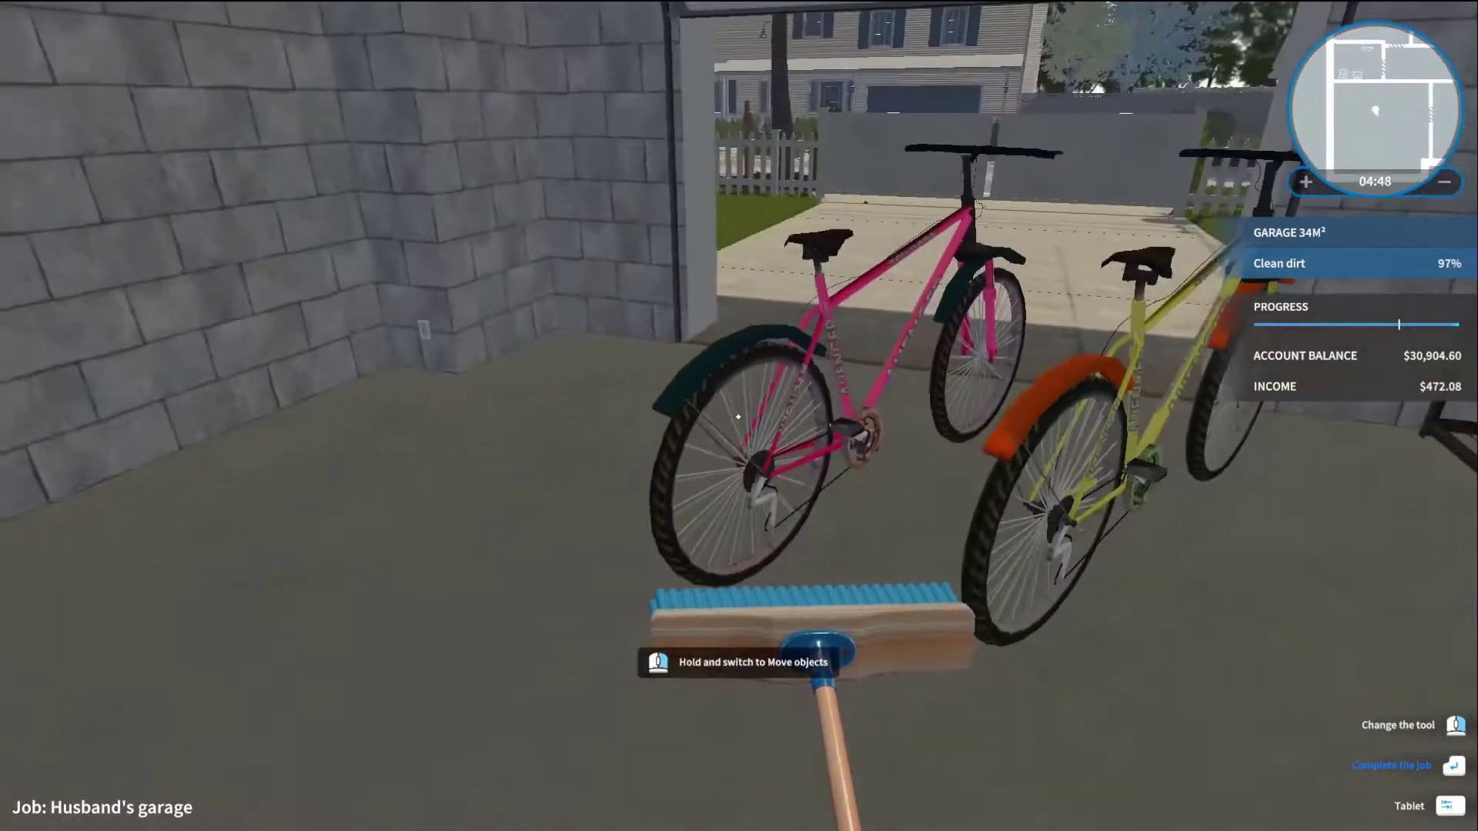
Step: Step out of the garage, close the garage door, then raise it again
key("w")
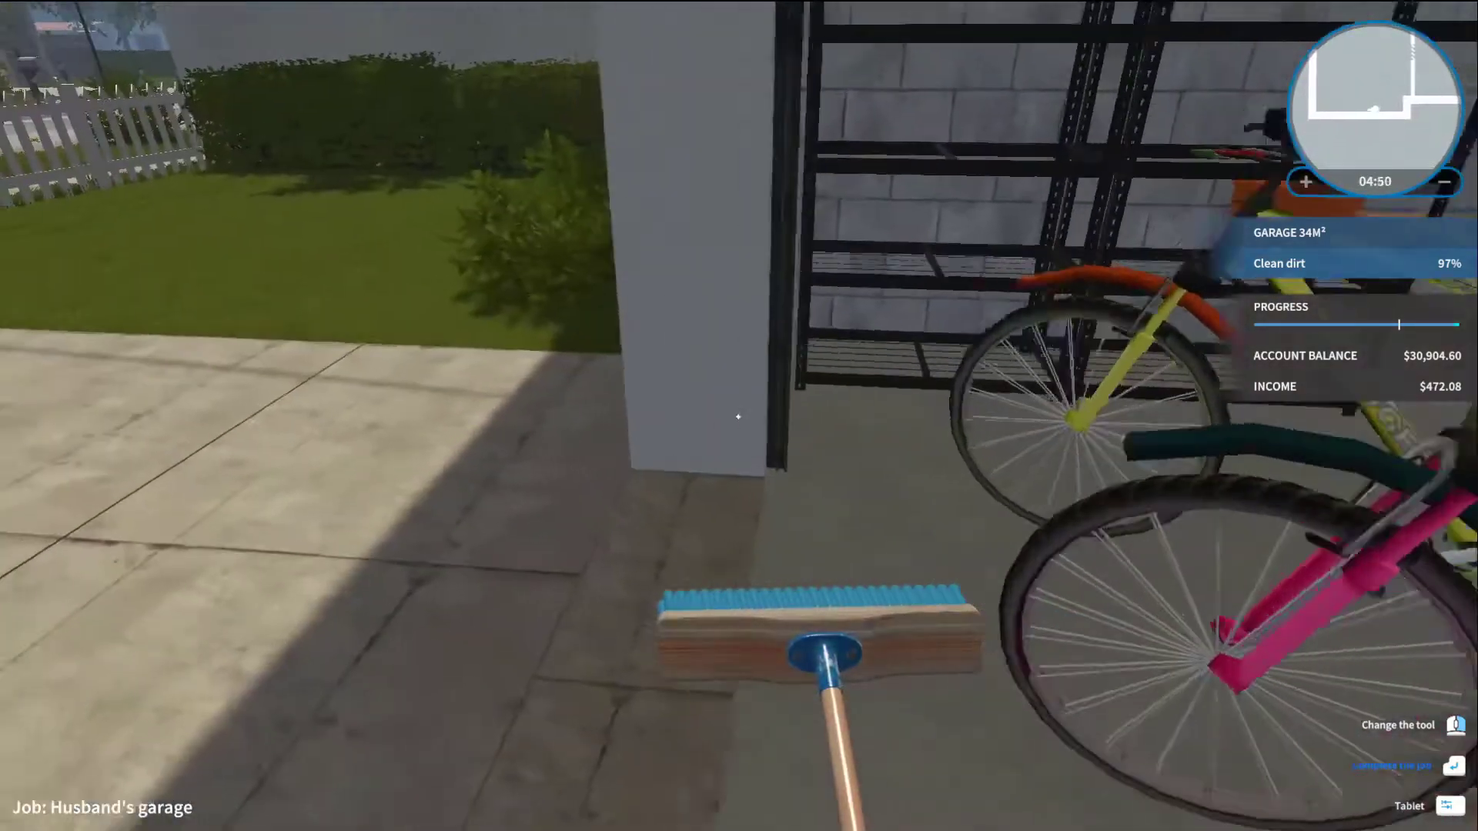
key("s")
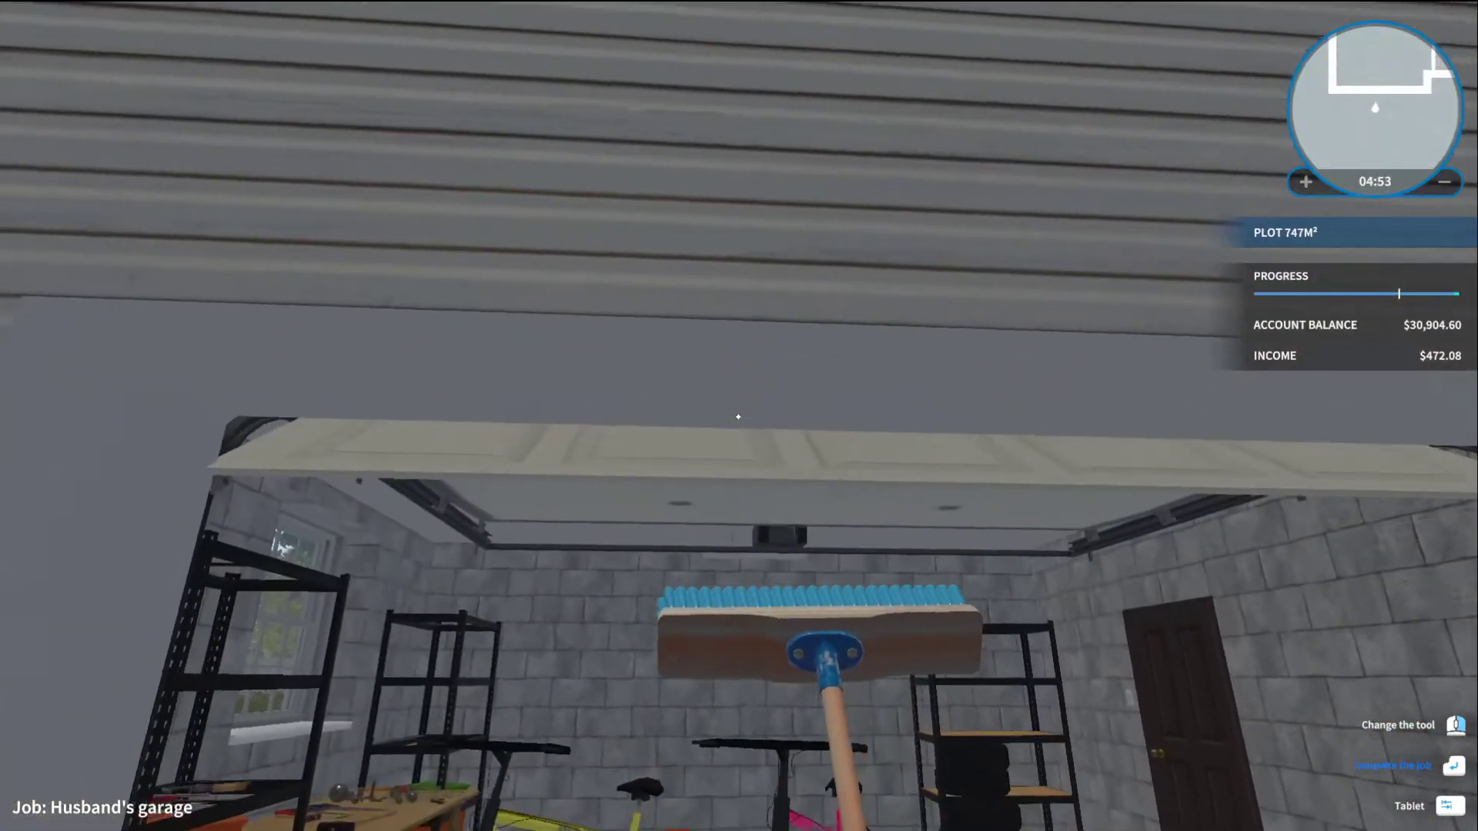
key("e")
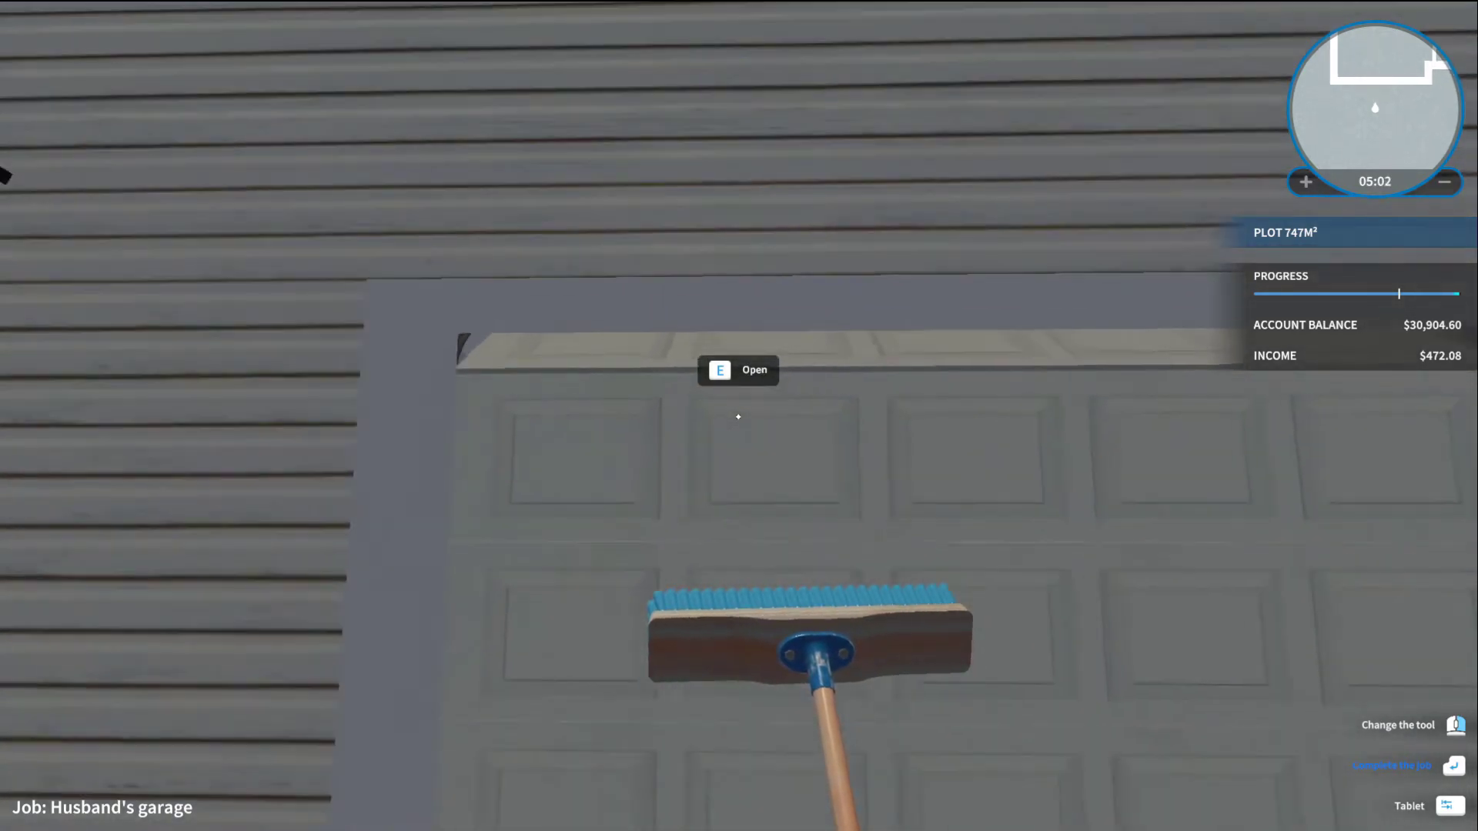
key("e")
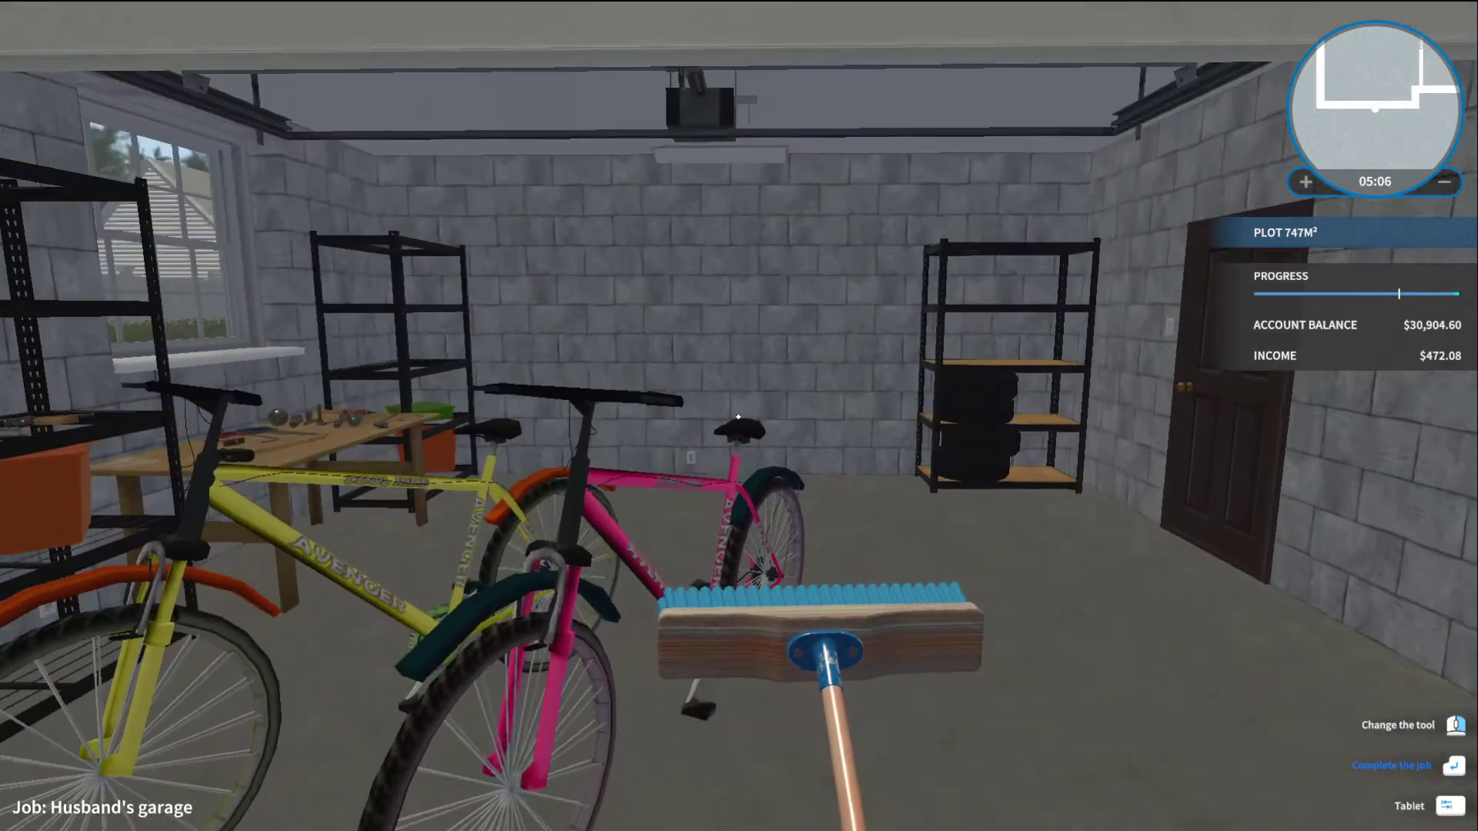
Step: Broom the green box on the shelf until dirt cleaning hits 100%, then walk out
key("w")
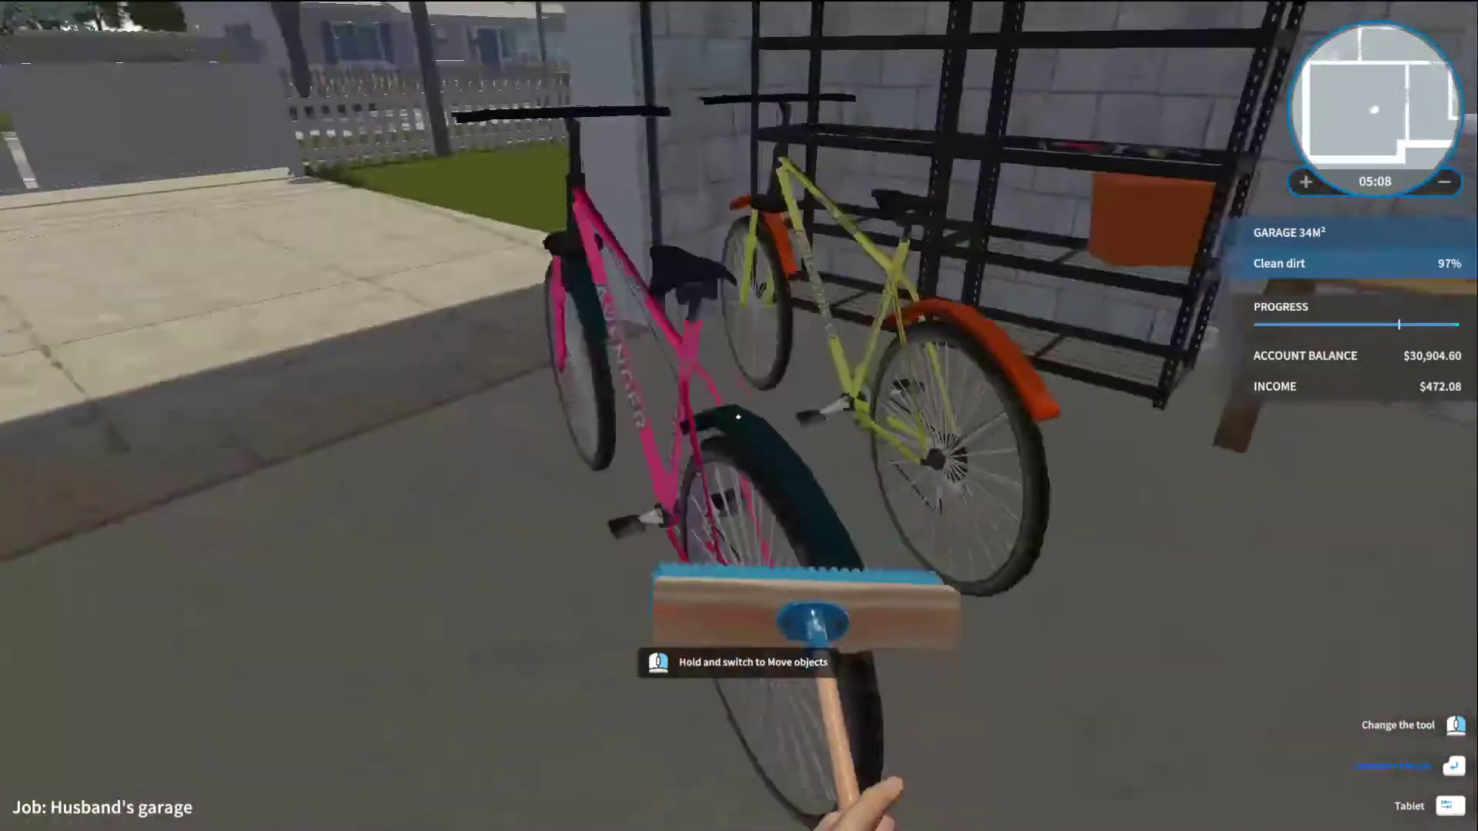
key("w")
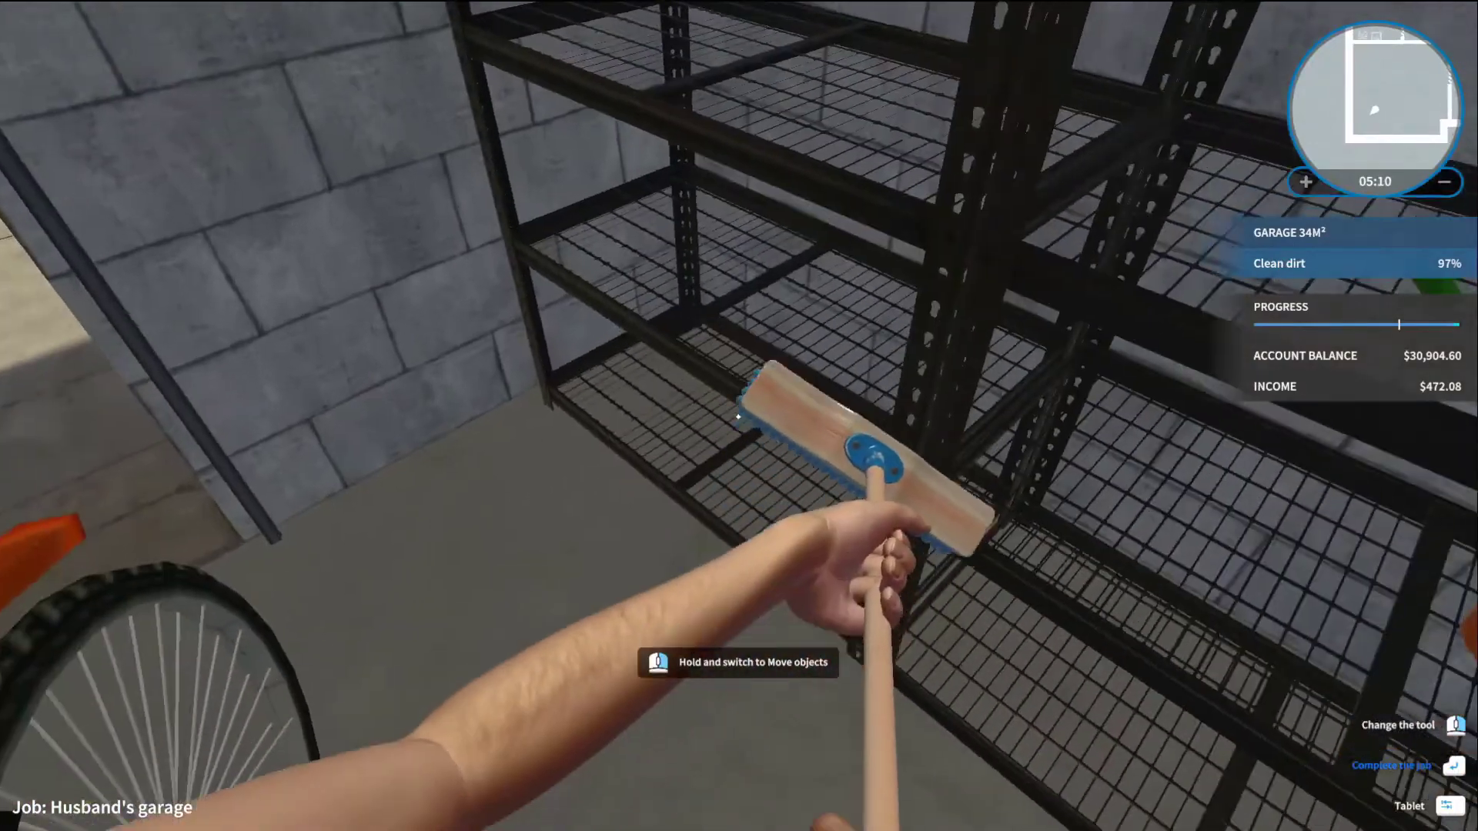
key("w")
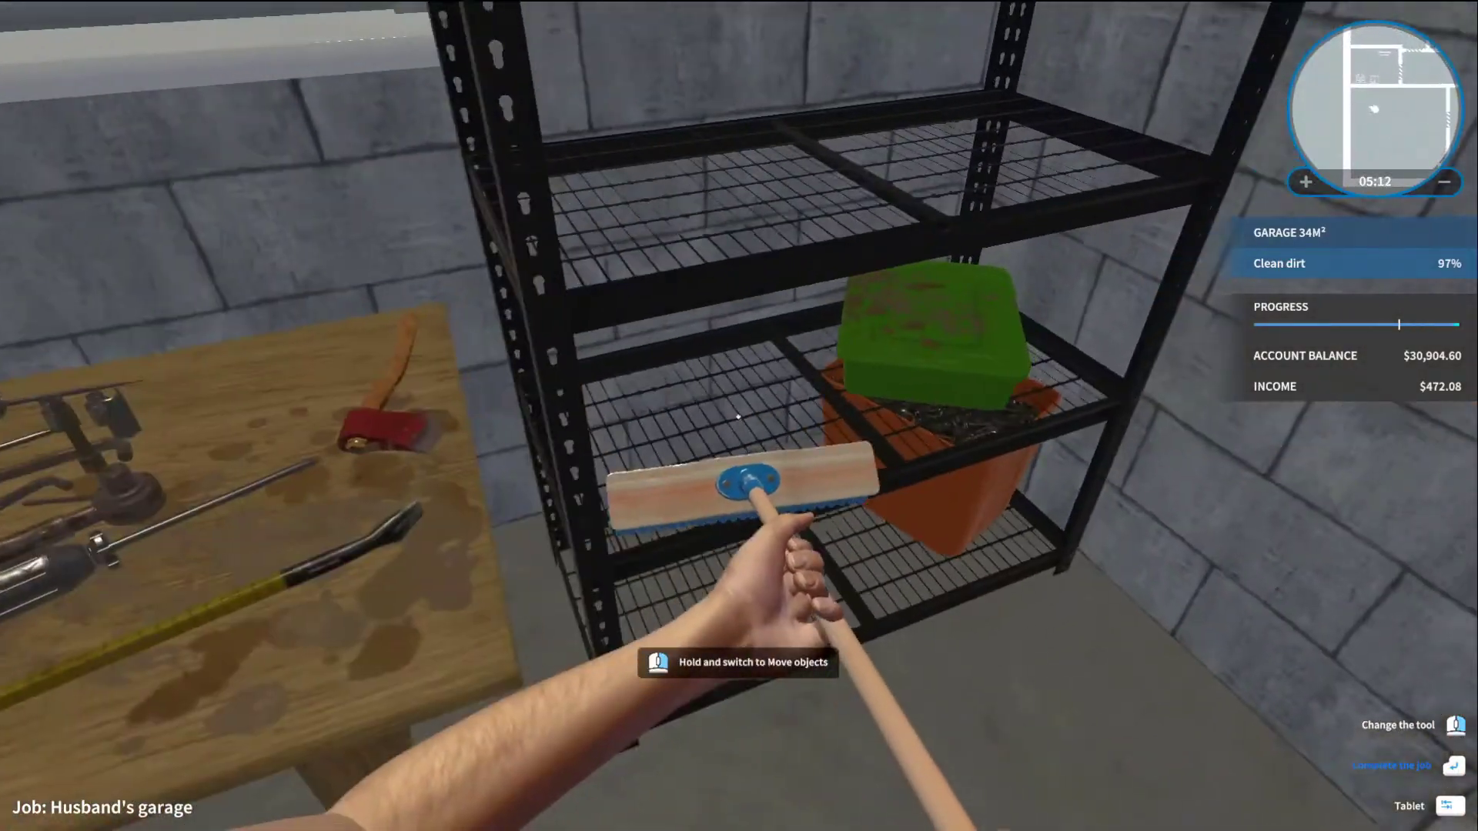
key("w")
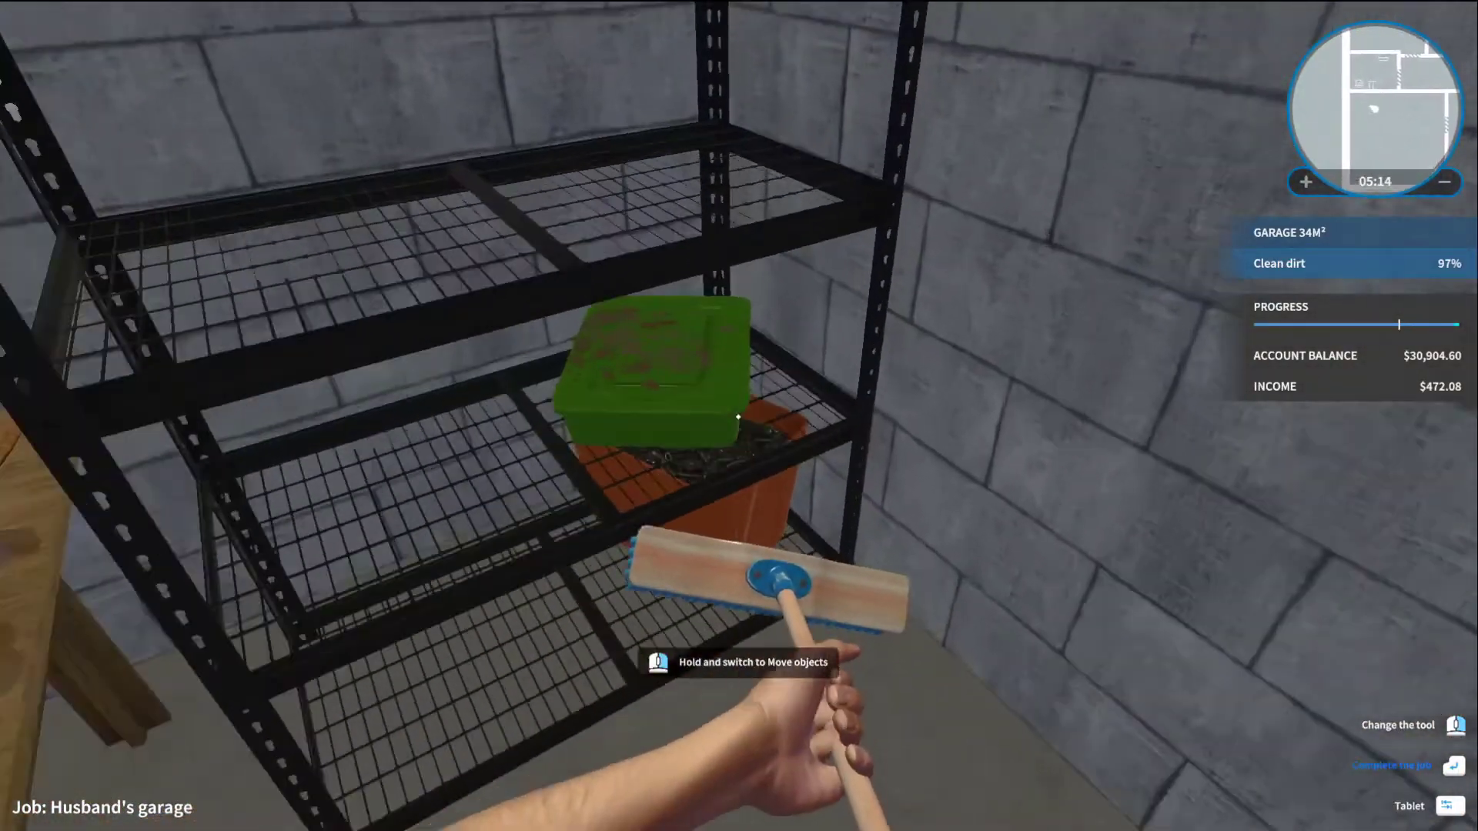
left_click_drag(740, 416, 738, 416)
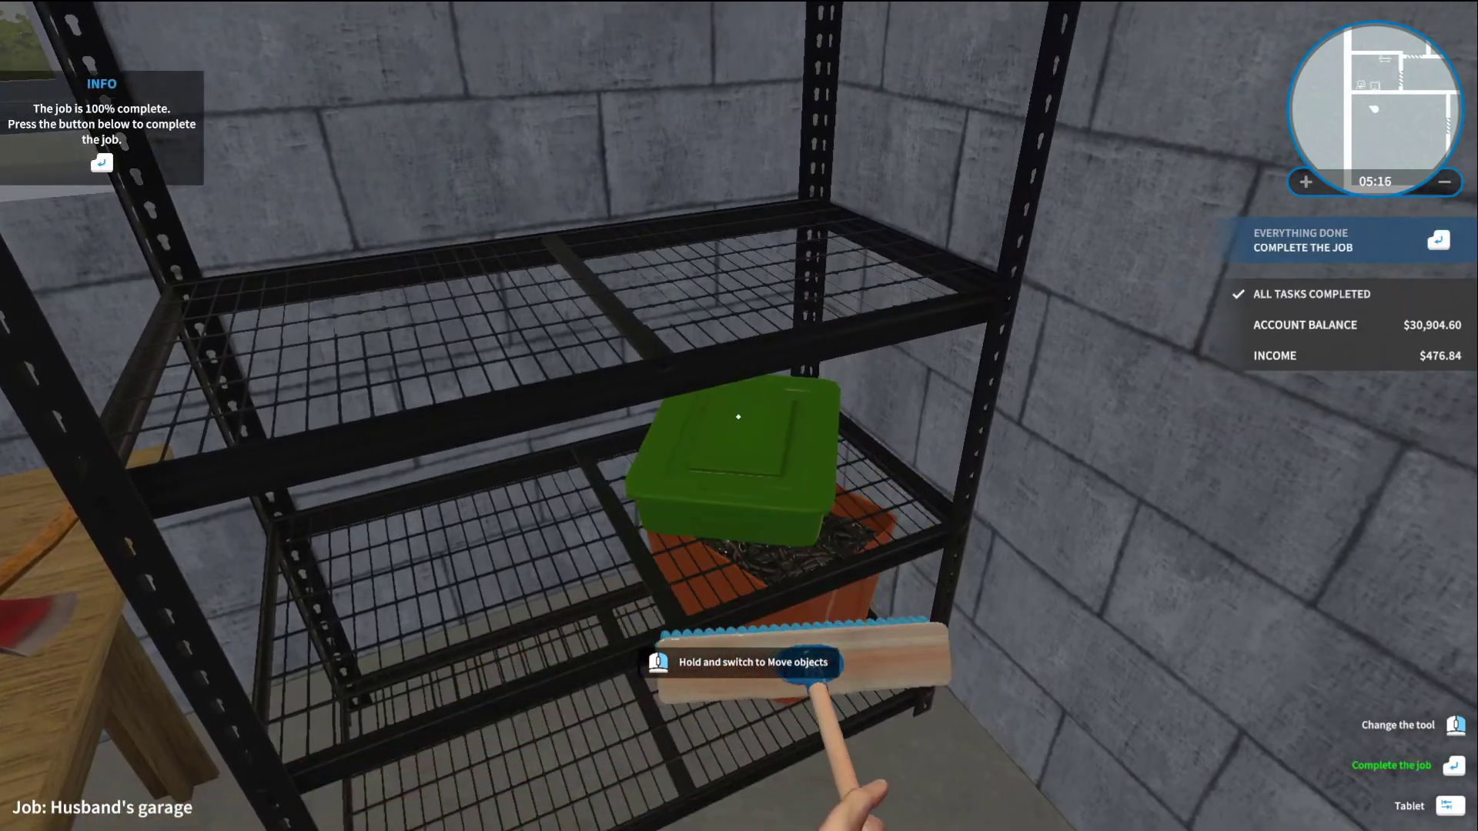
key("w")
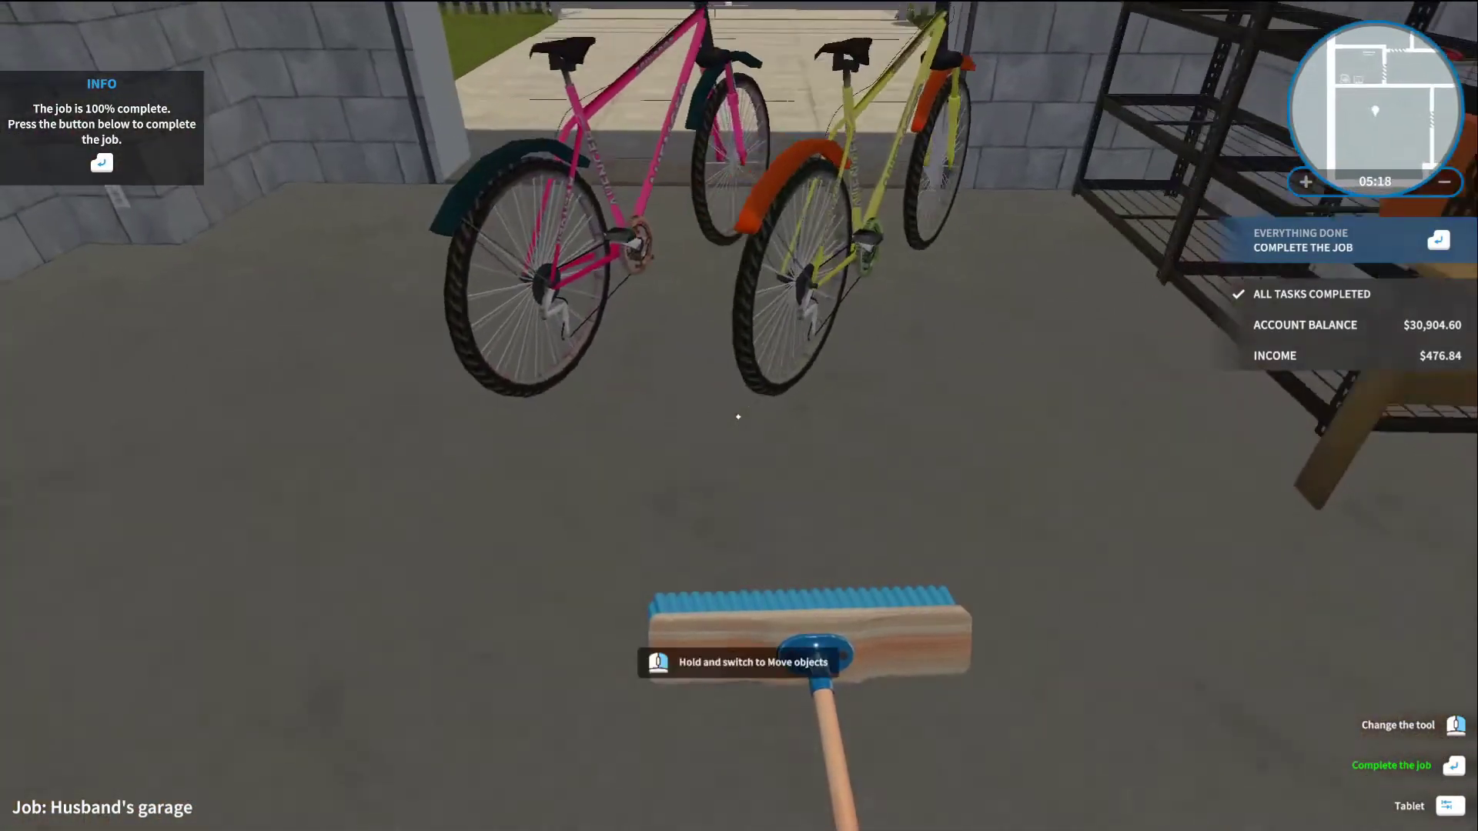
key("w")
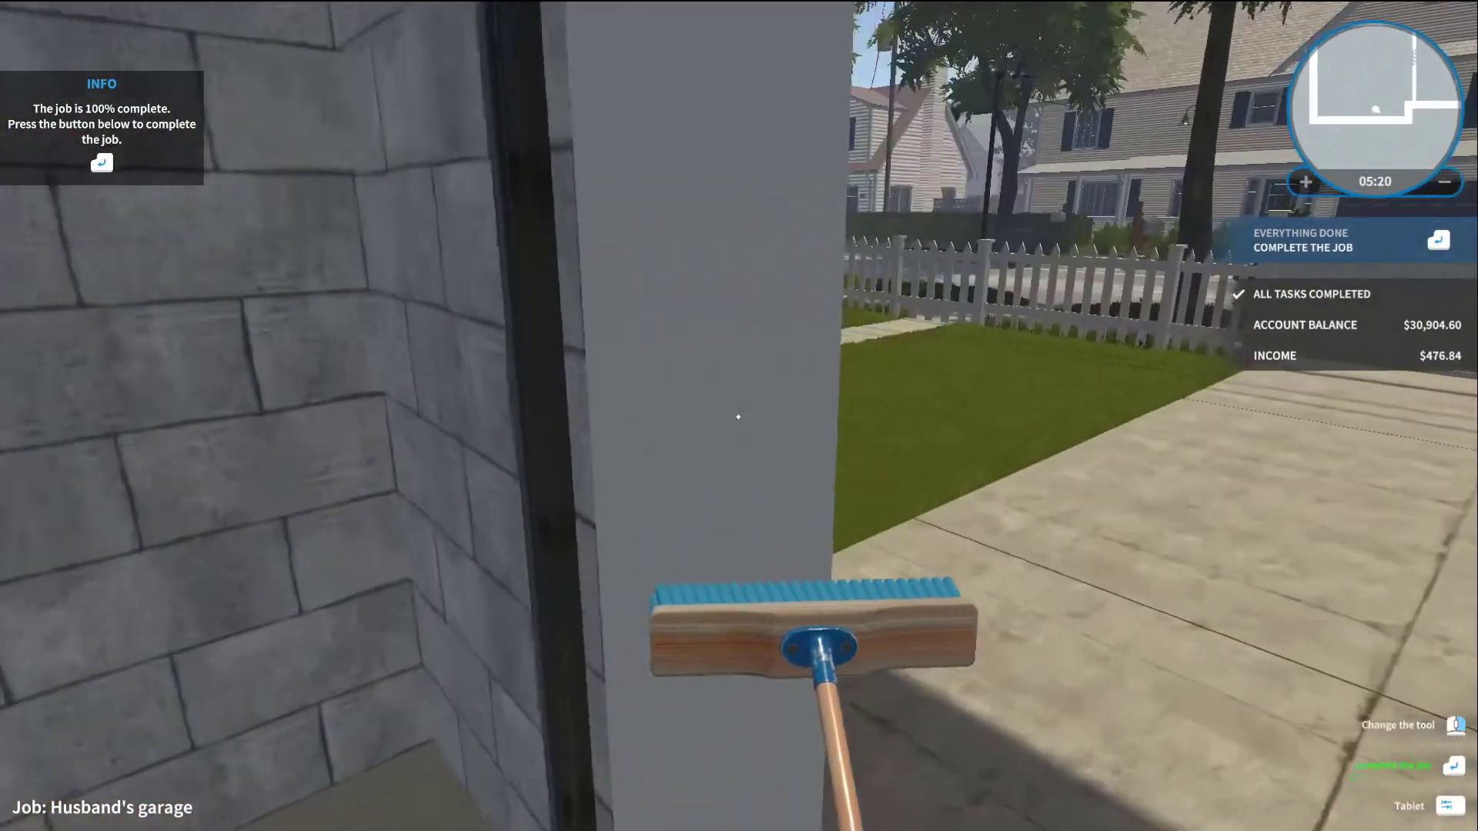
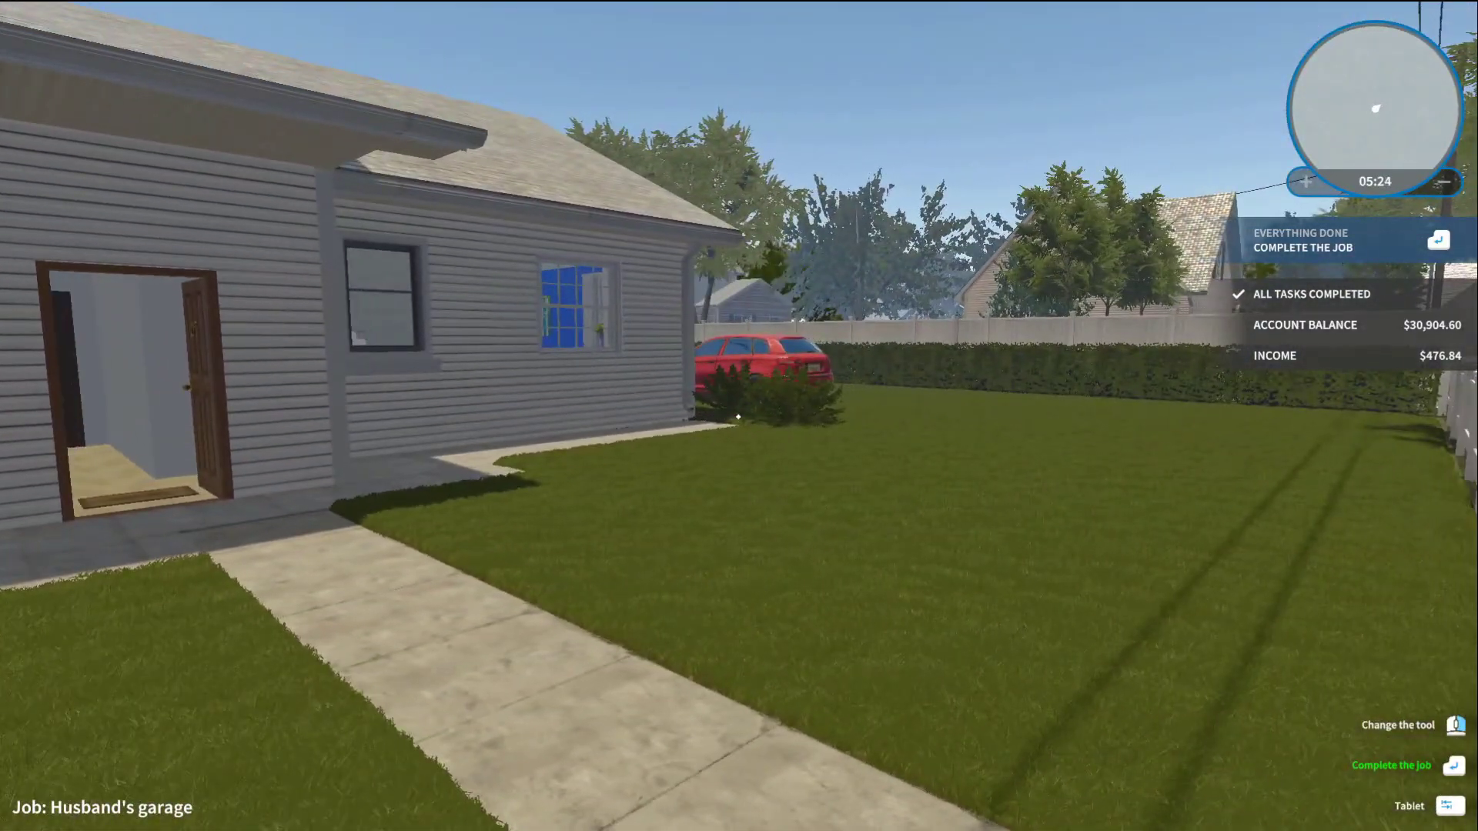
key("w")
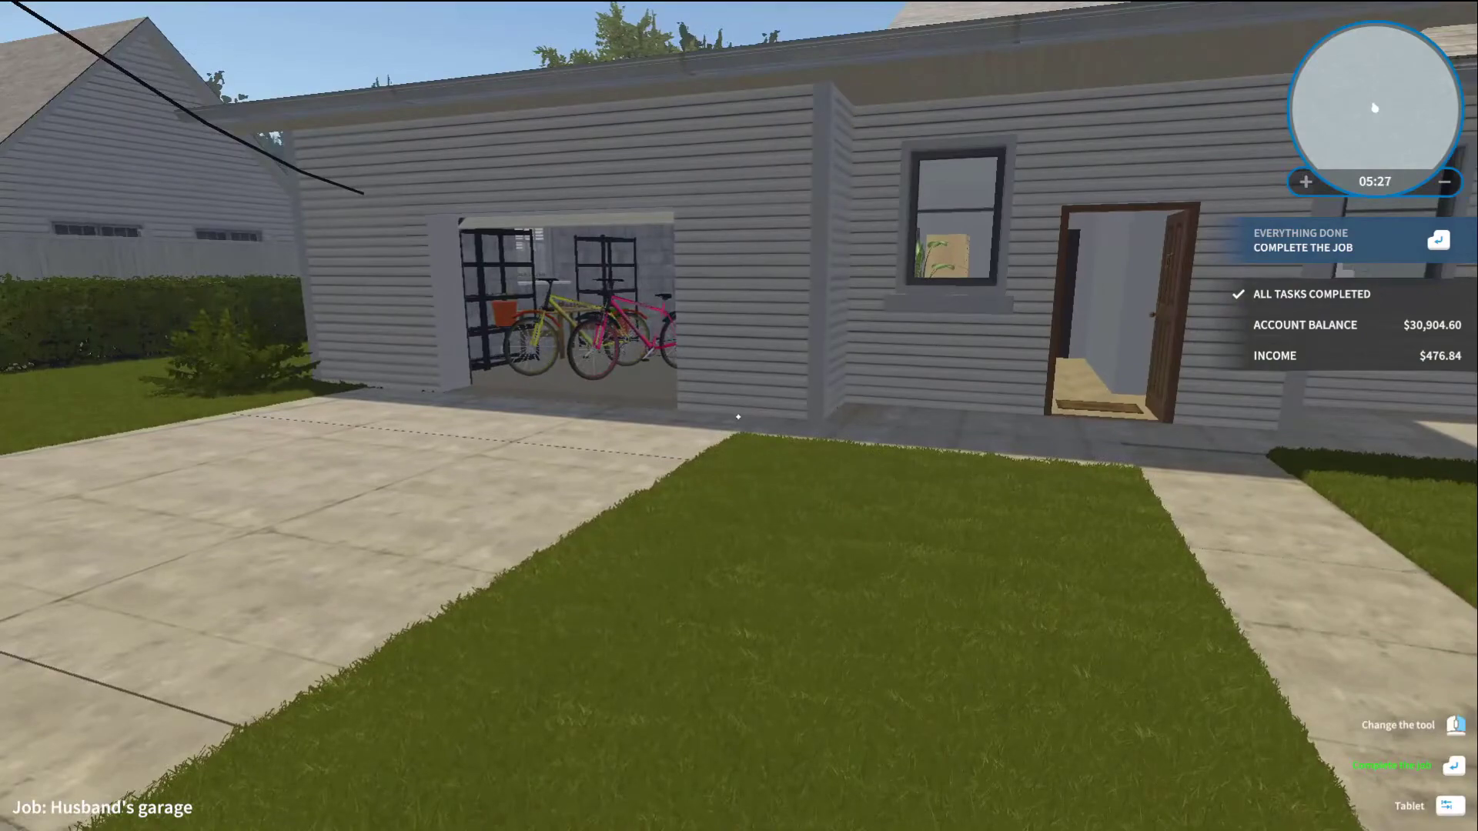
key("w")
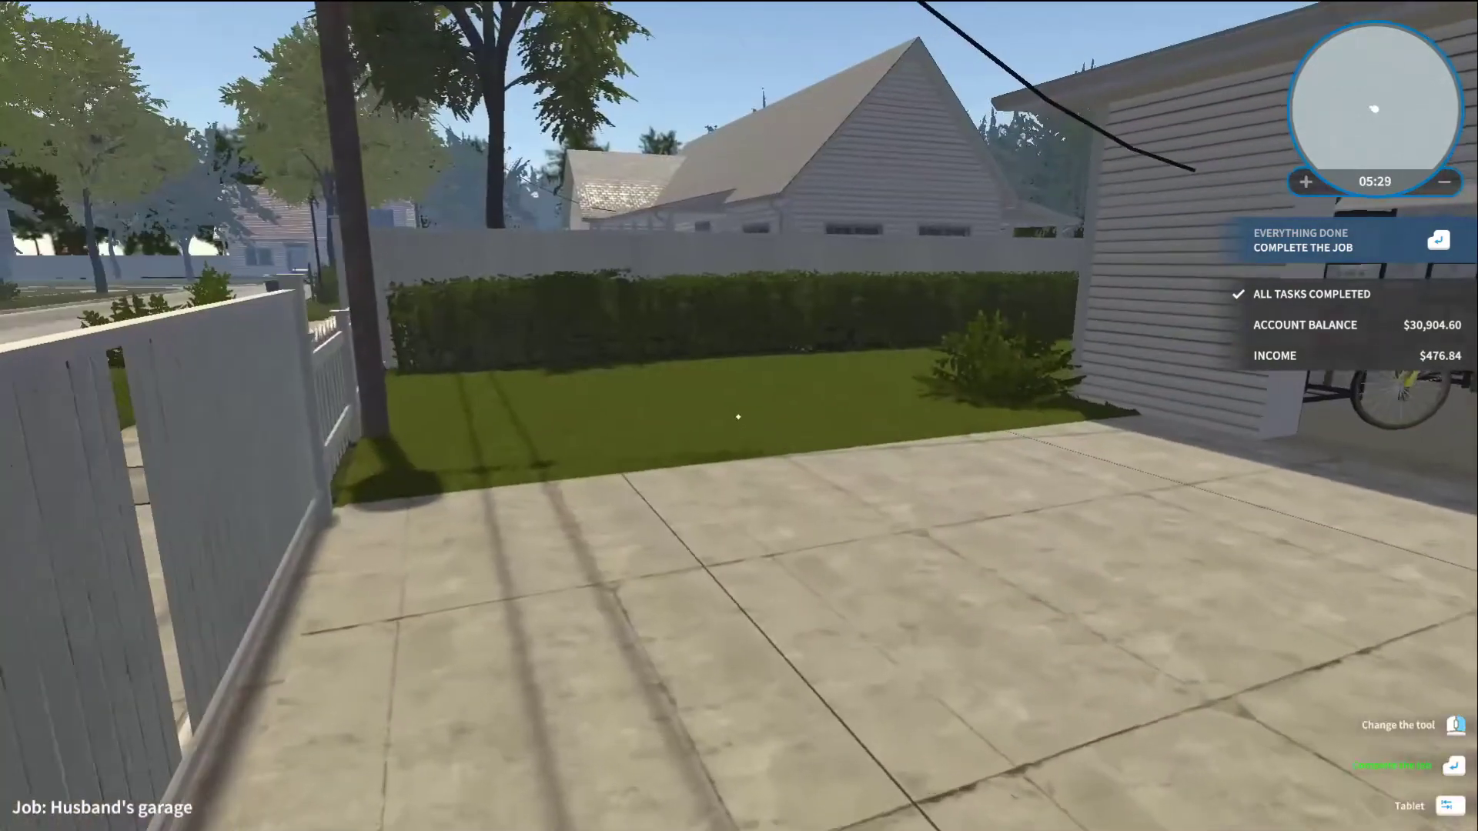
key("w")
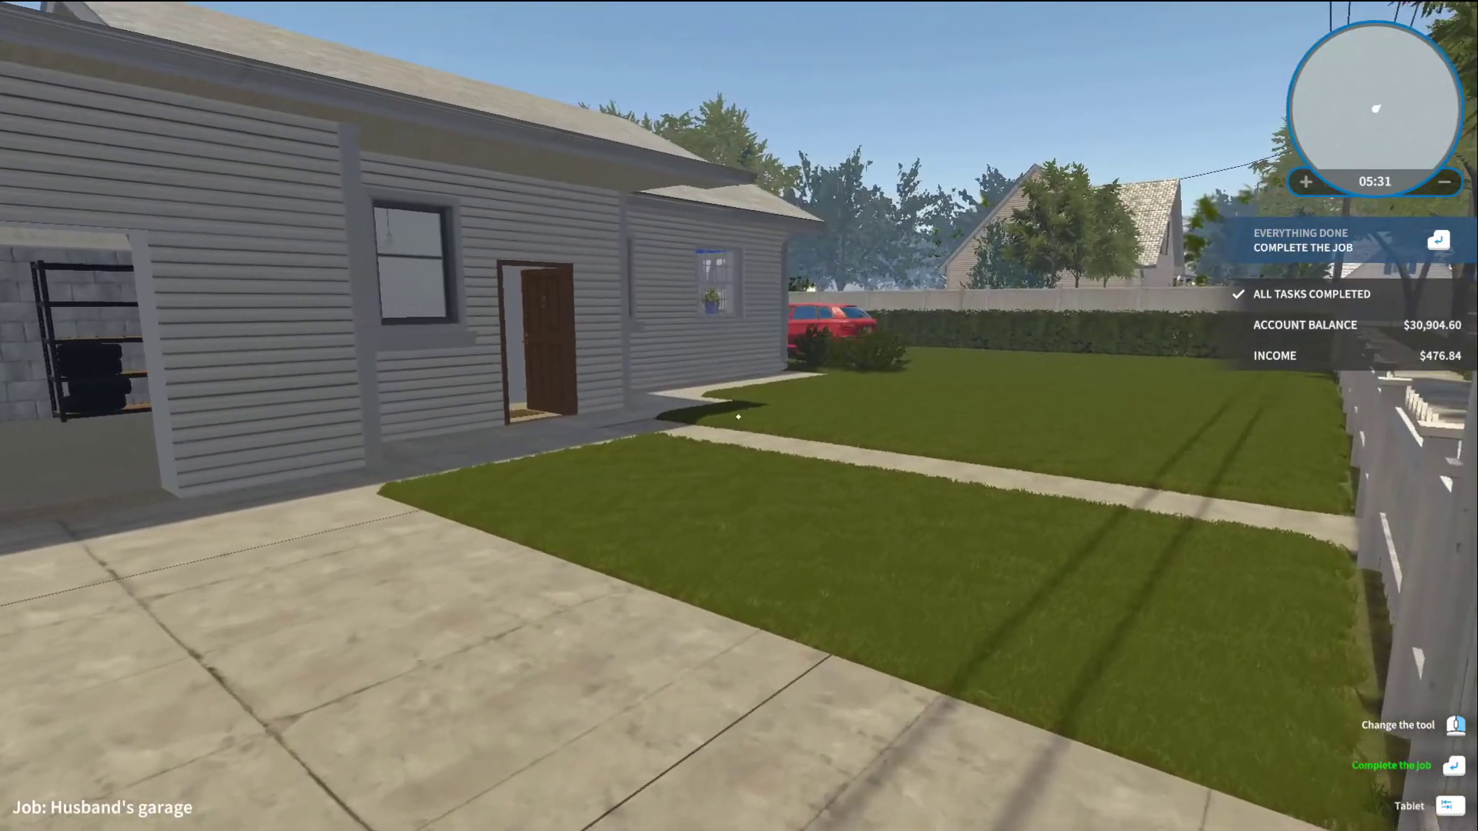
key("w")
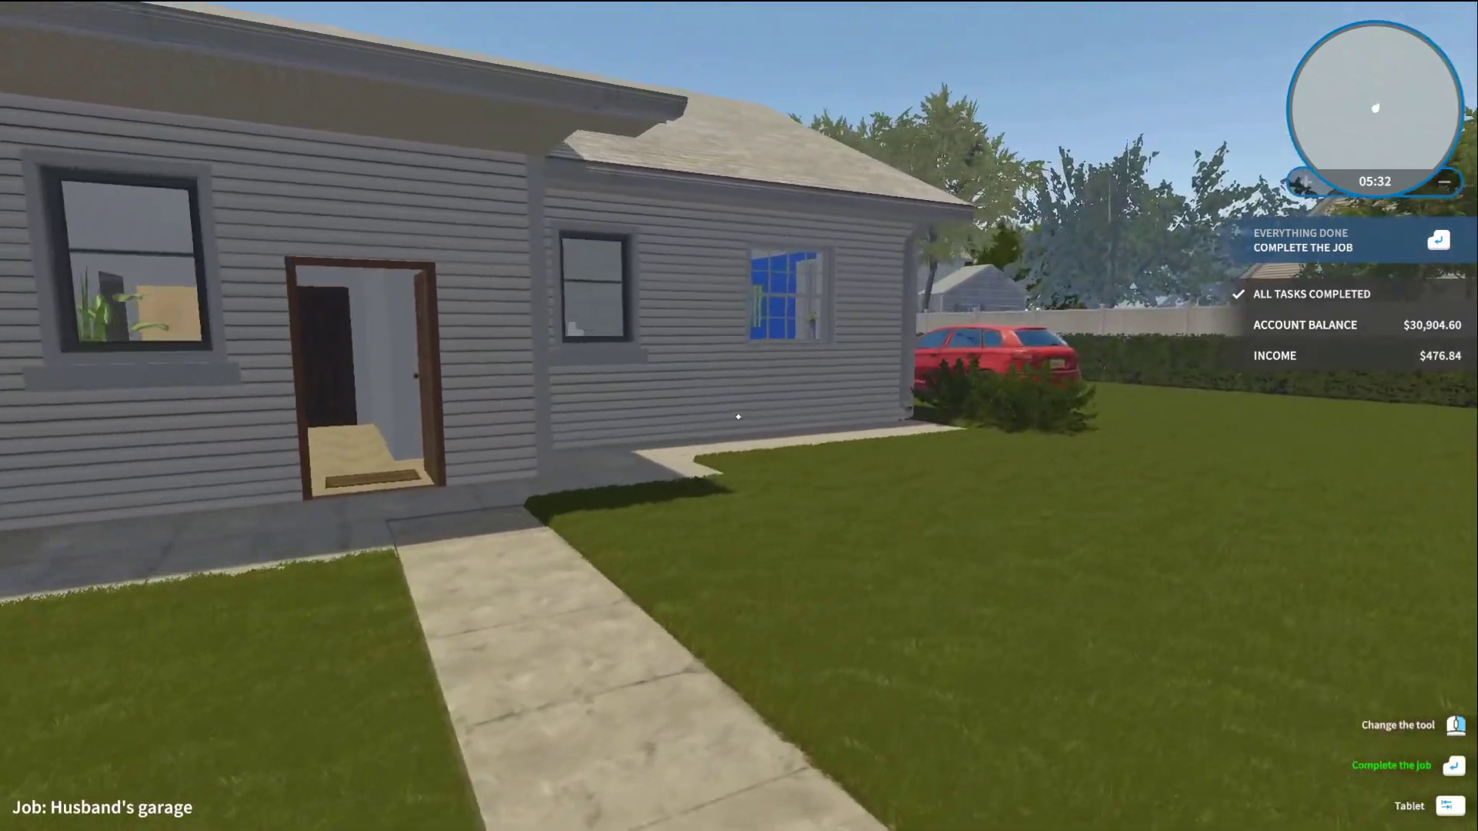
key("a")
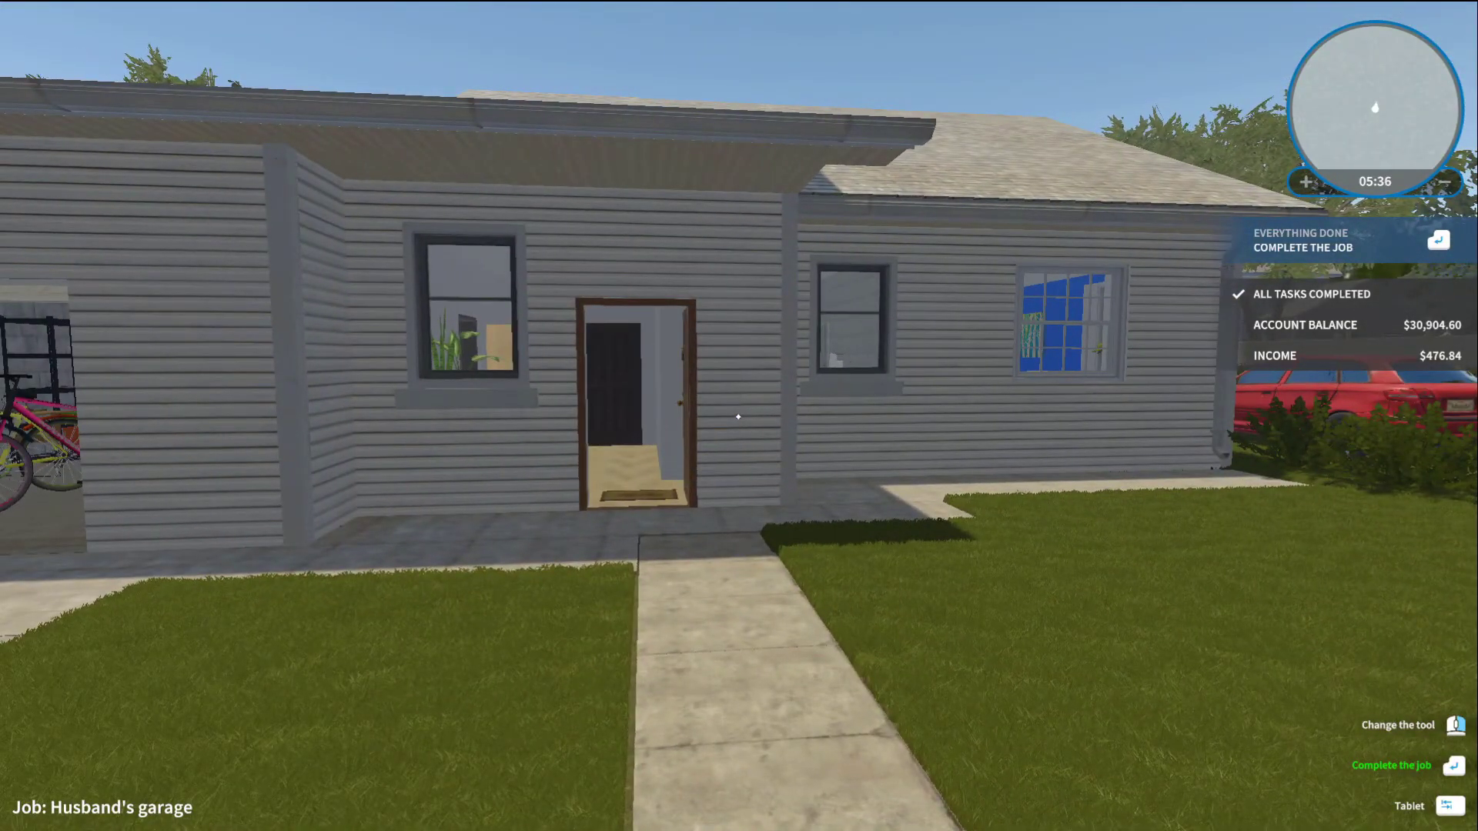
key("a")
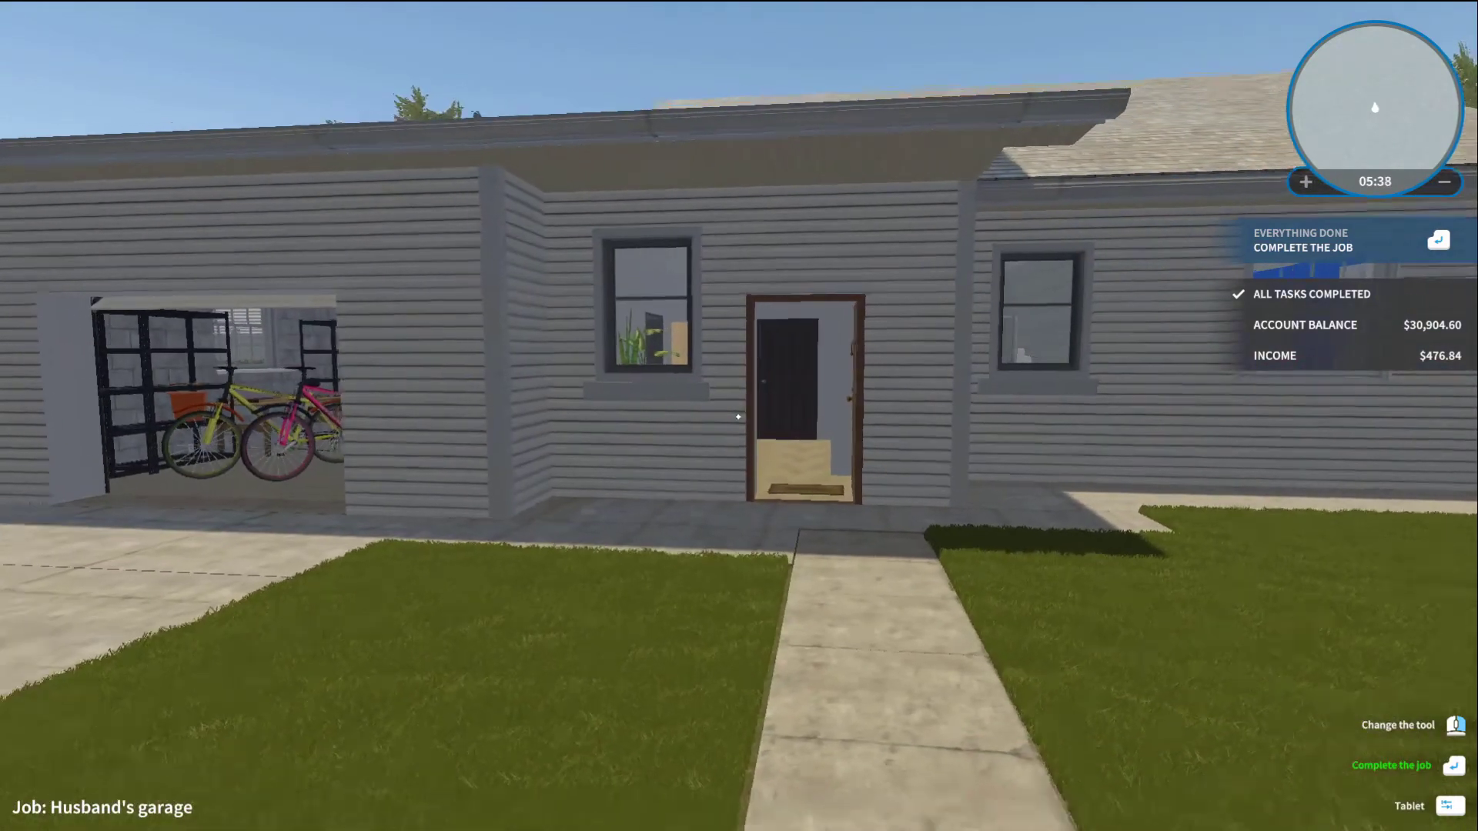
key("s")
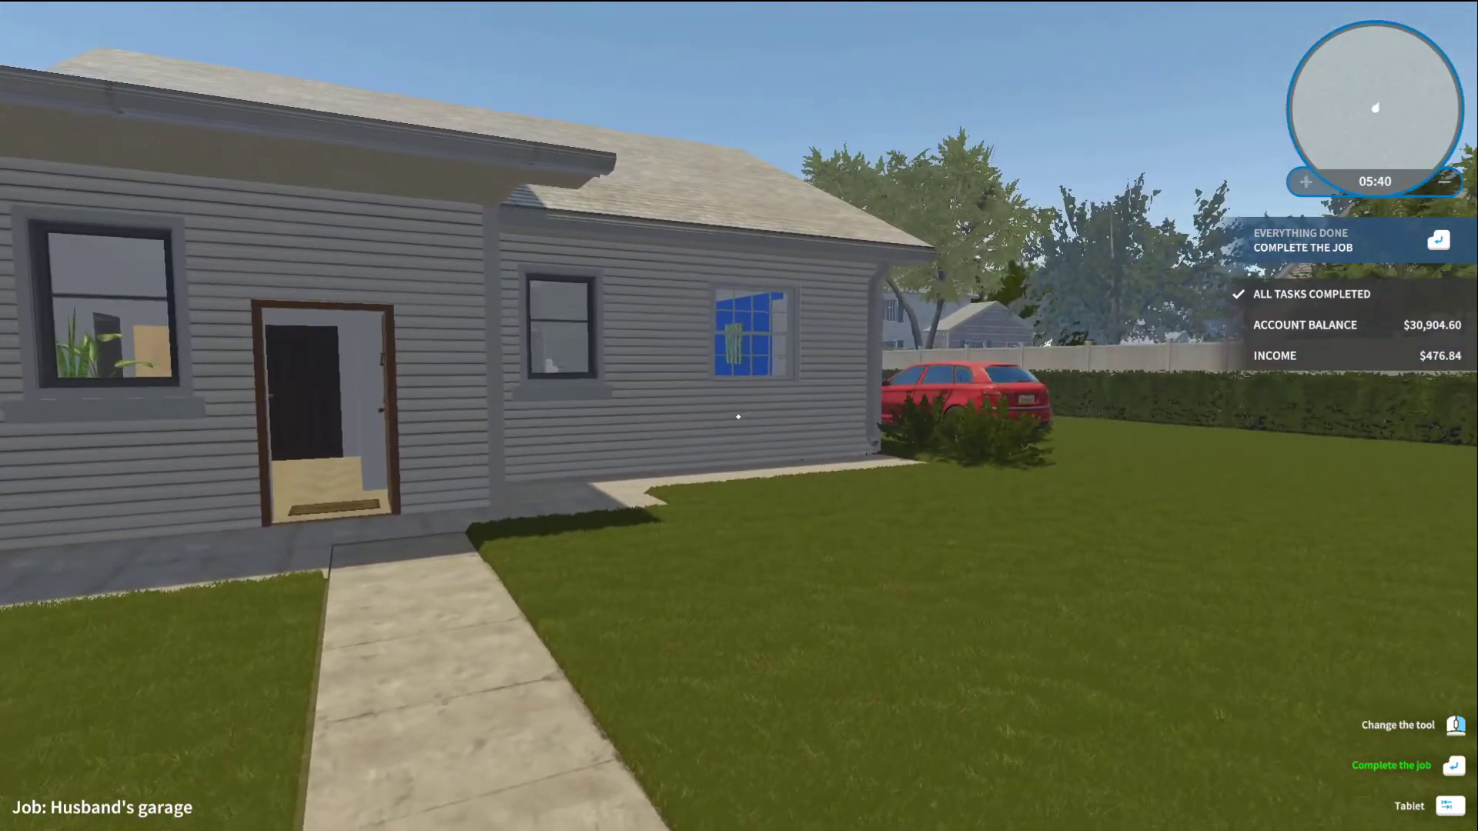
key("a")
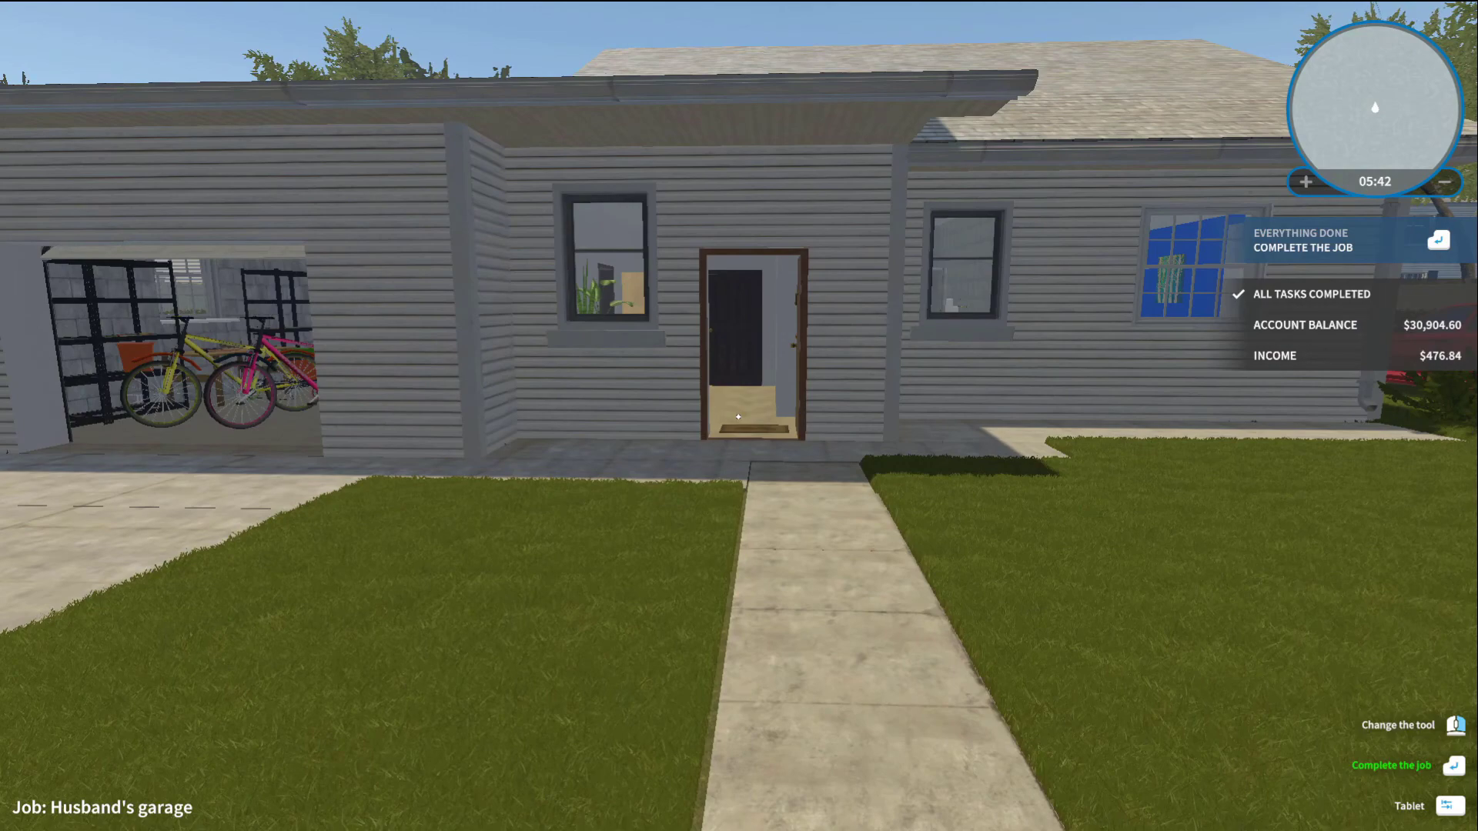